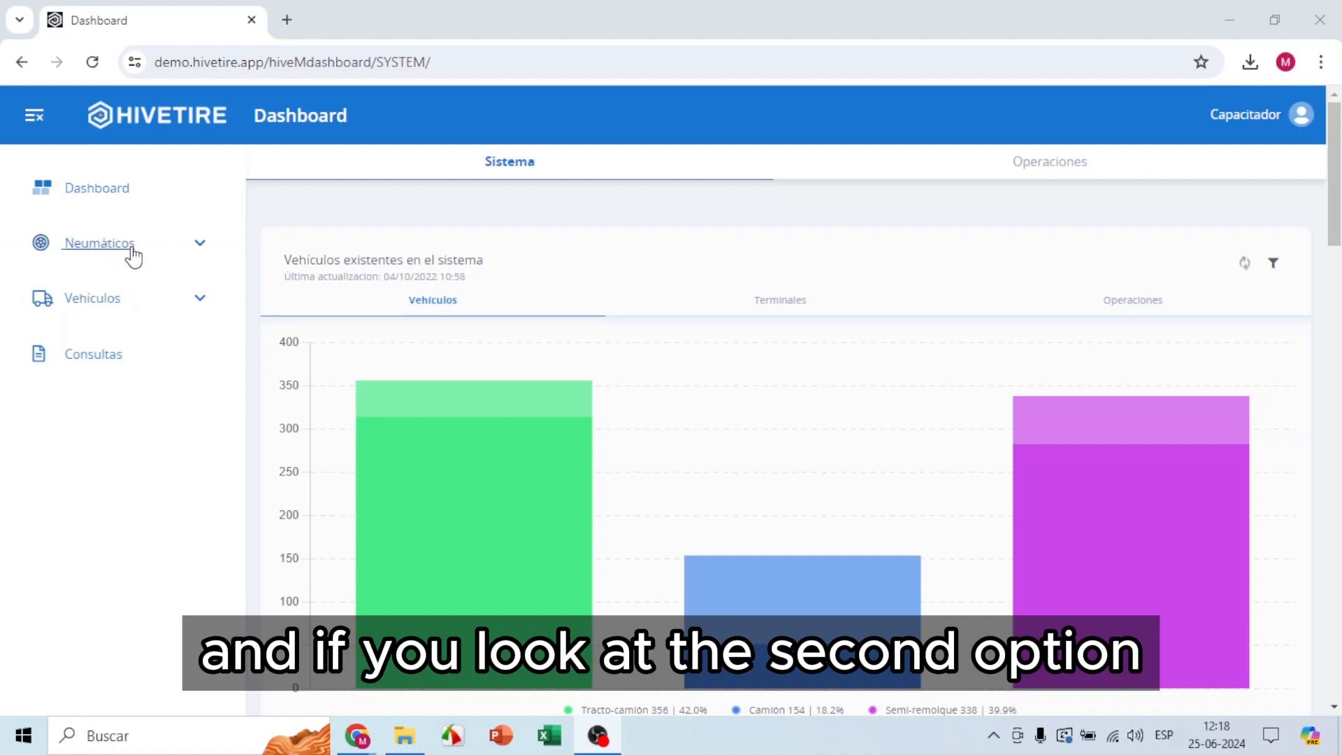
Open the tire purchase register (Registro de compra) and look through the purchases already listed
left_click(132, 258)
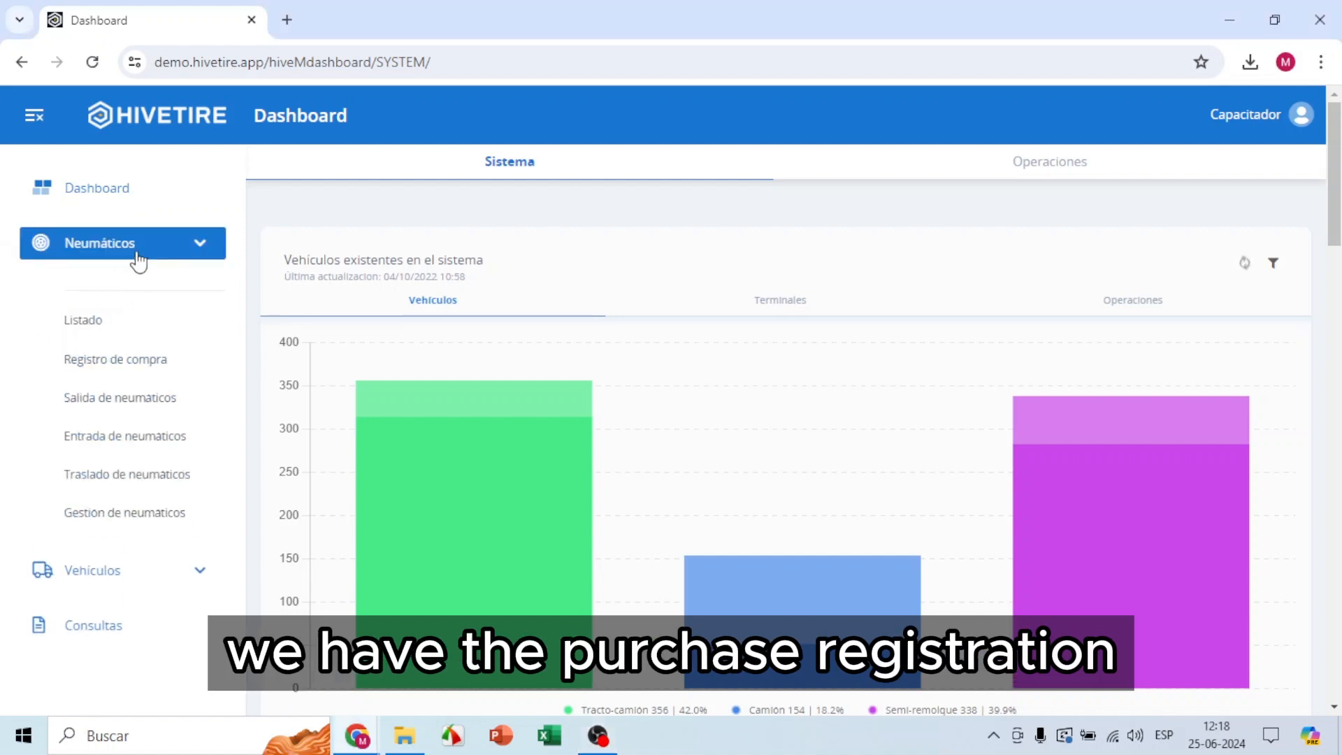
left_click(158, 364)
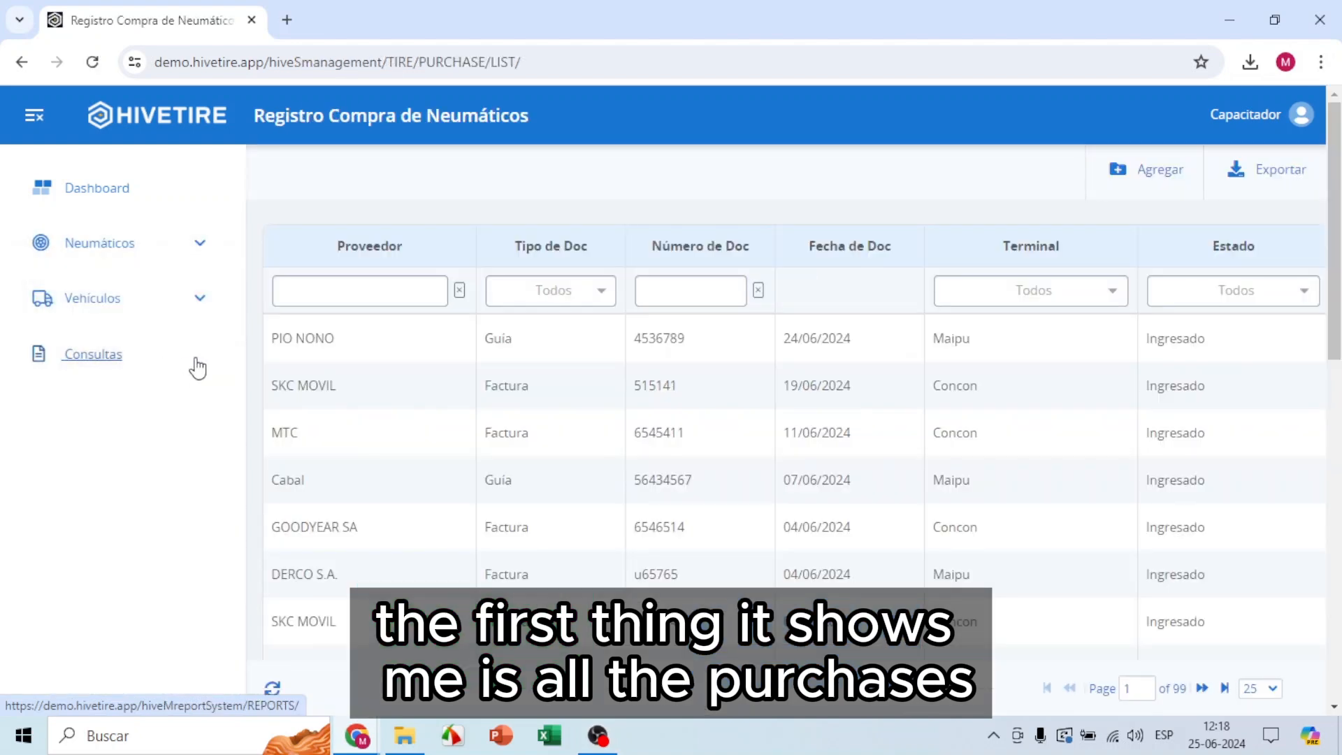
scroll(788, 356, "down", 4)
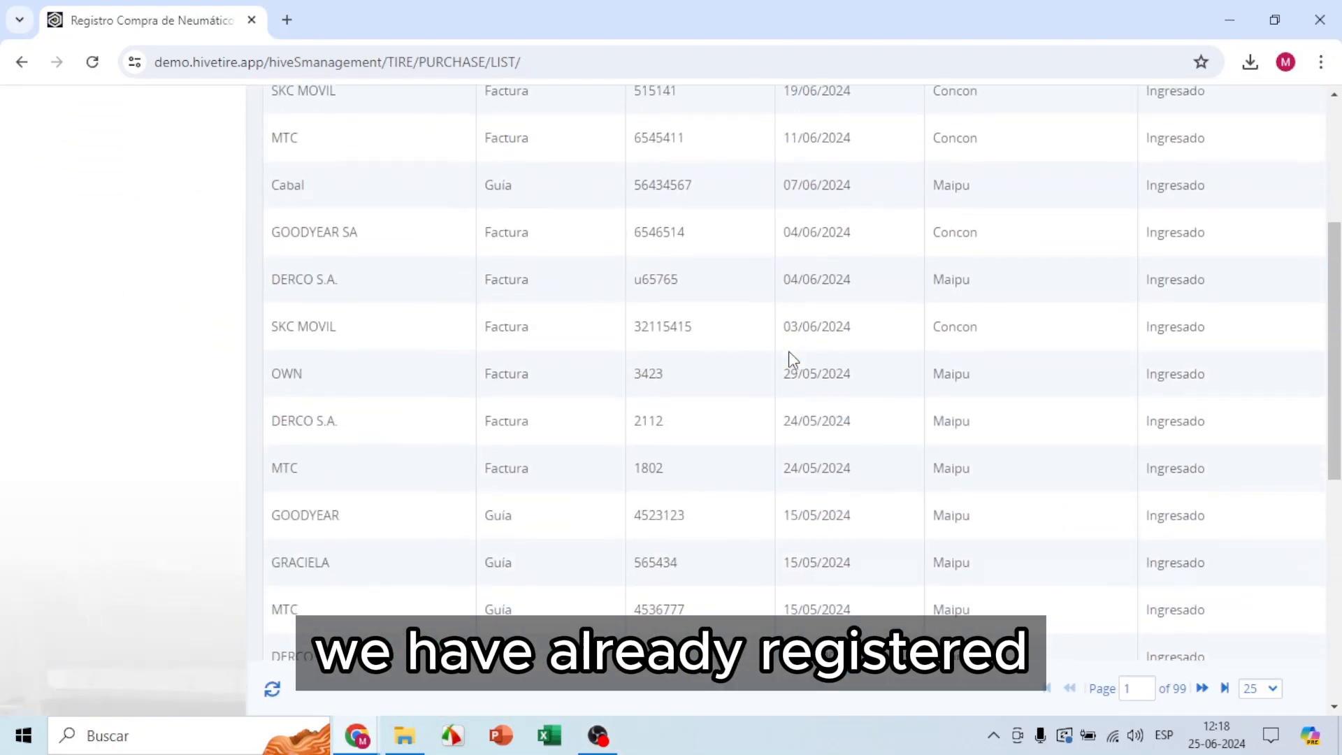
scroll(786, 353, "down", 3)
scroll(787, 363, "up", 10)
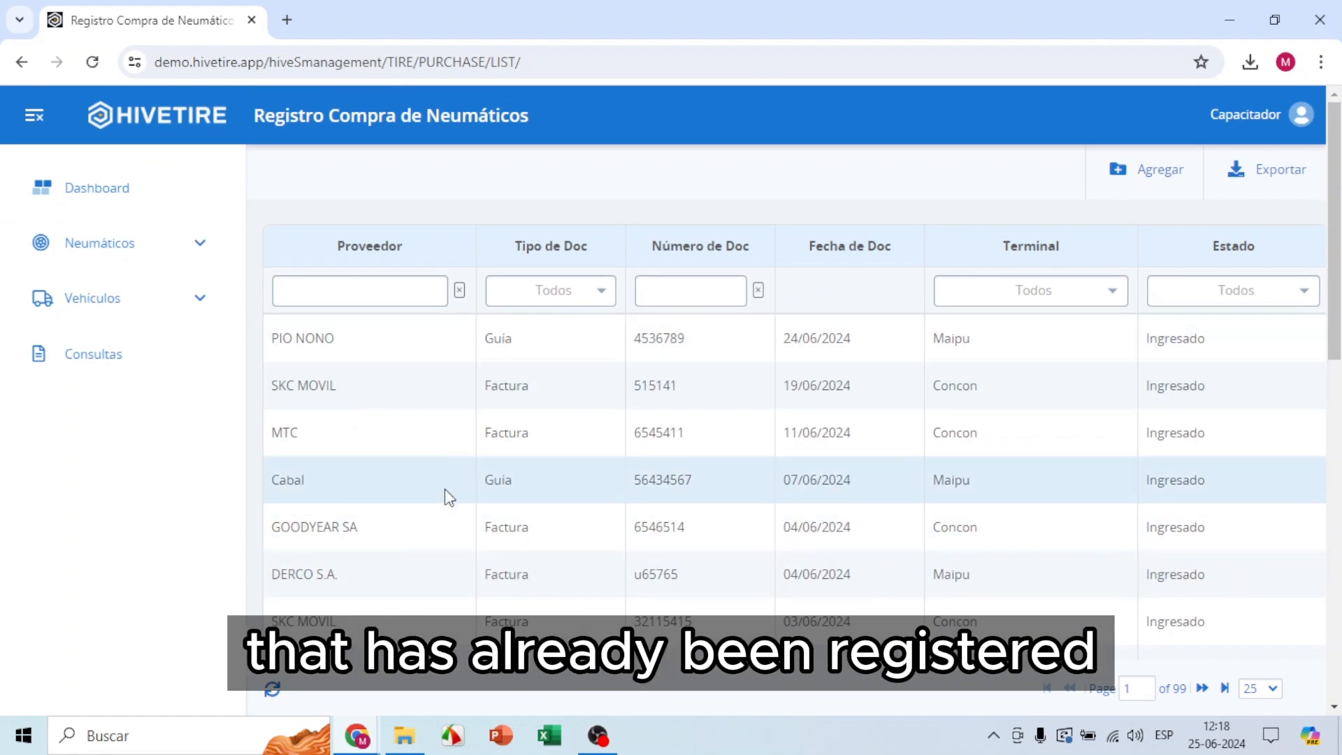
View the SKC MOVIL purchase dated 19/06/2024 and its individual tire details, and return to the purchase list
left_click(428, 387)
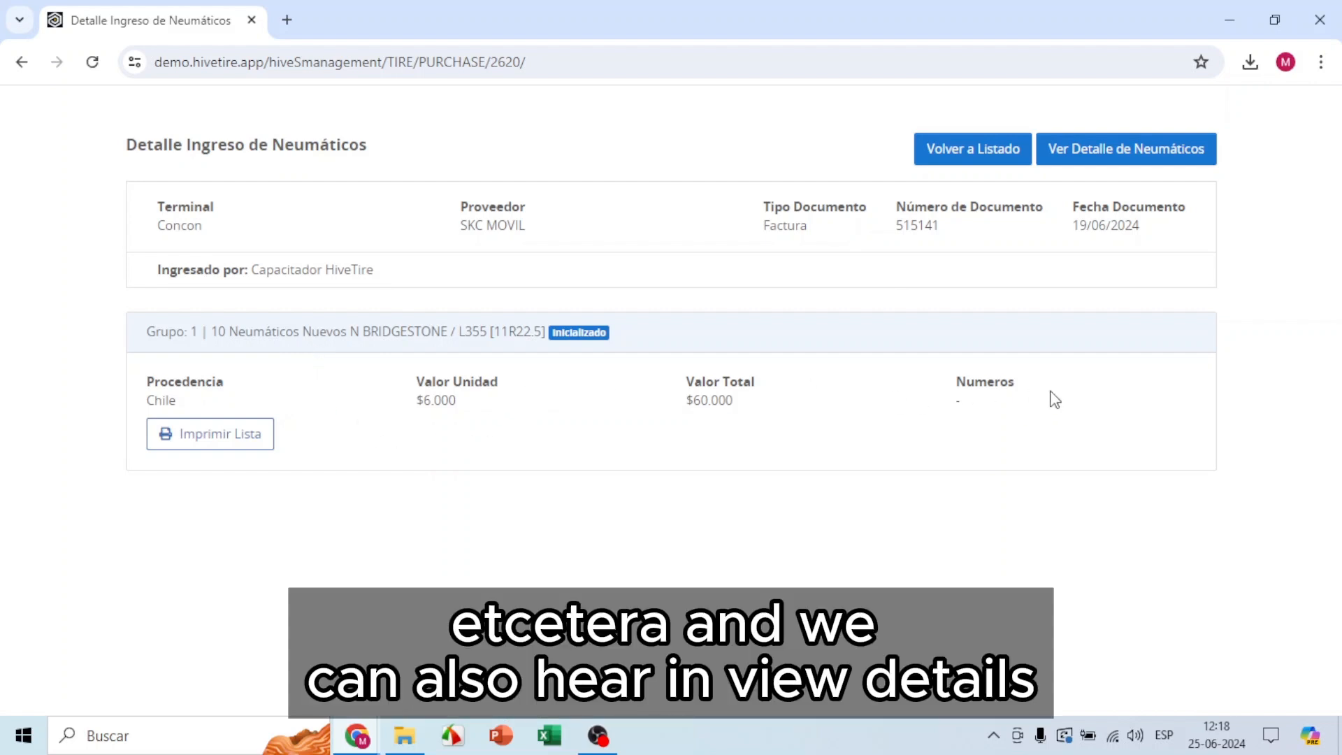
left_click(1141, 161)
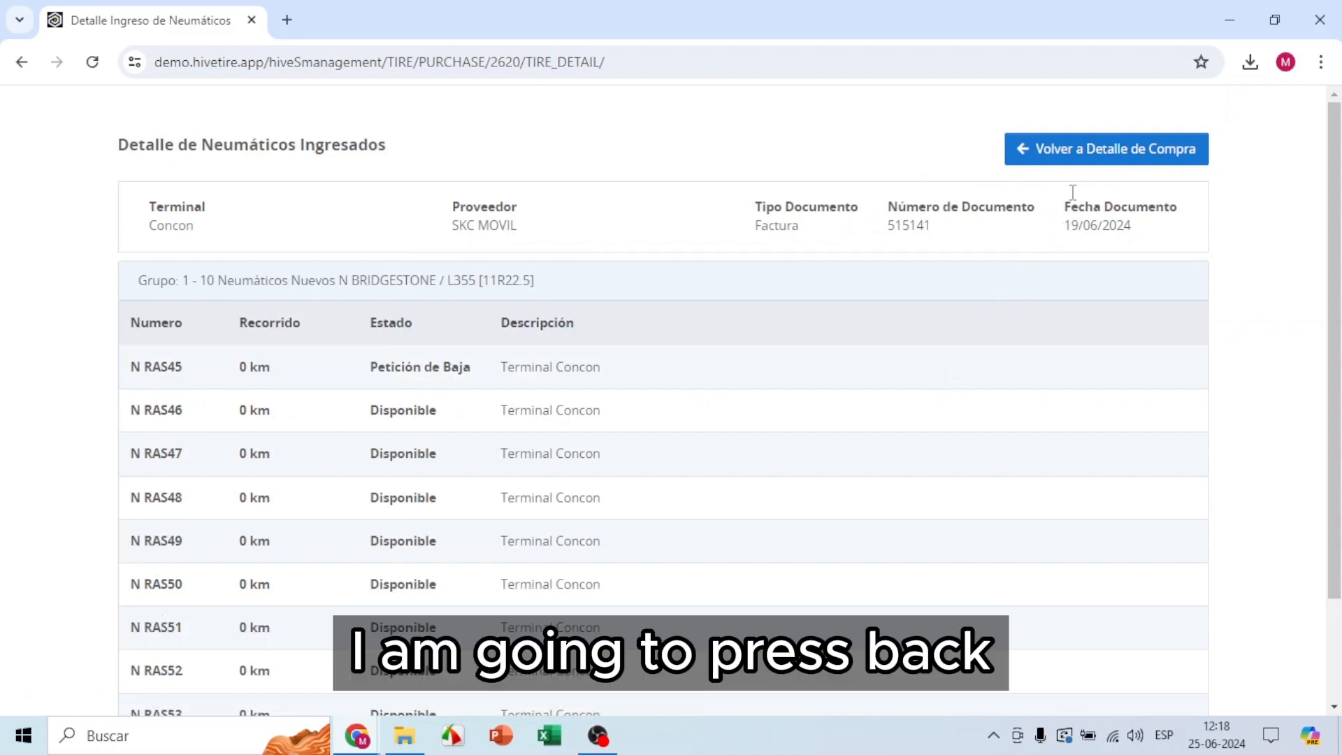
left_click(1102, 156)
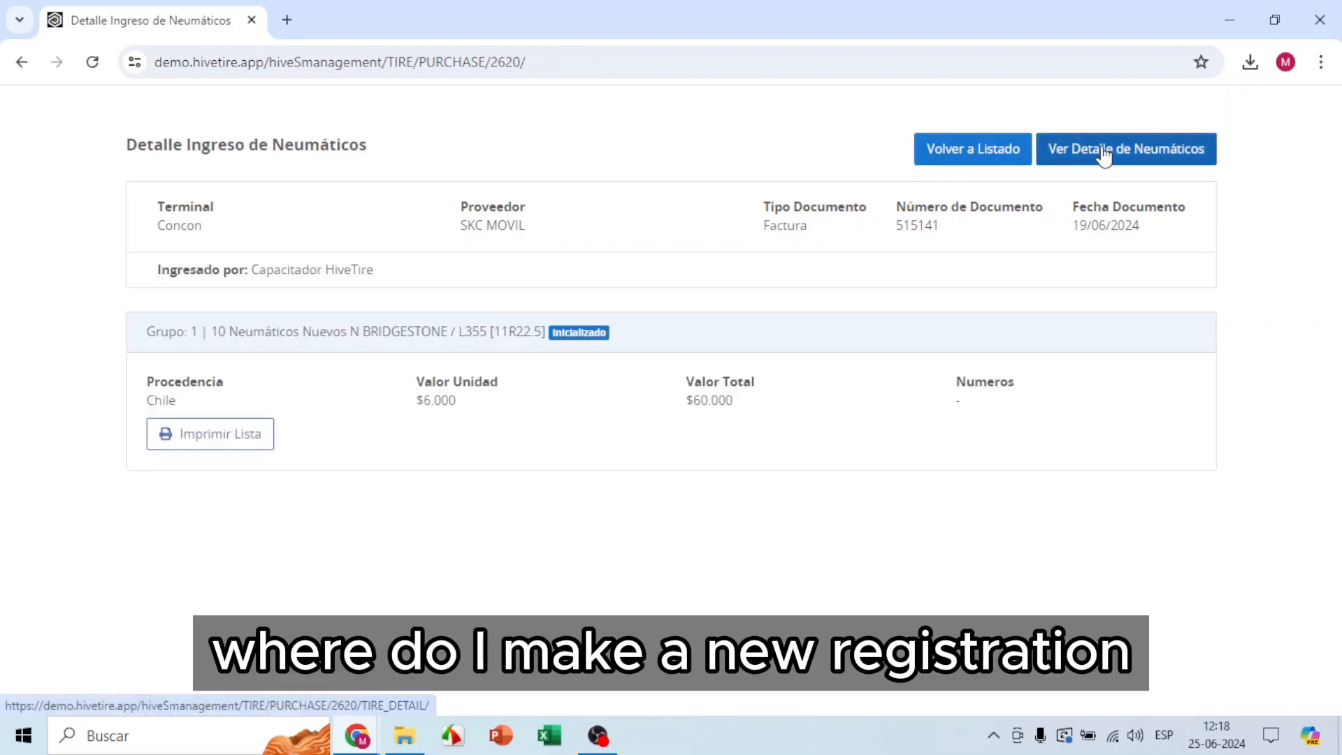
left_click(951, 155)
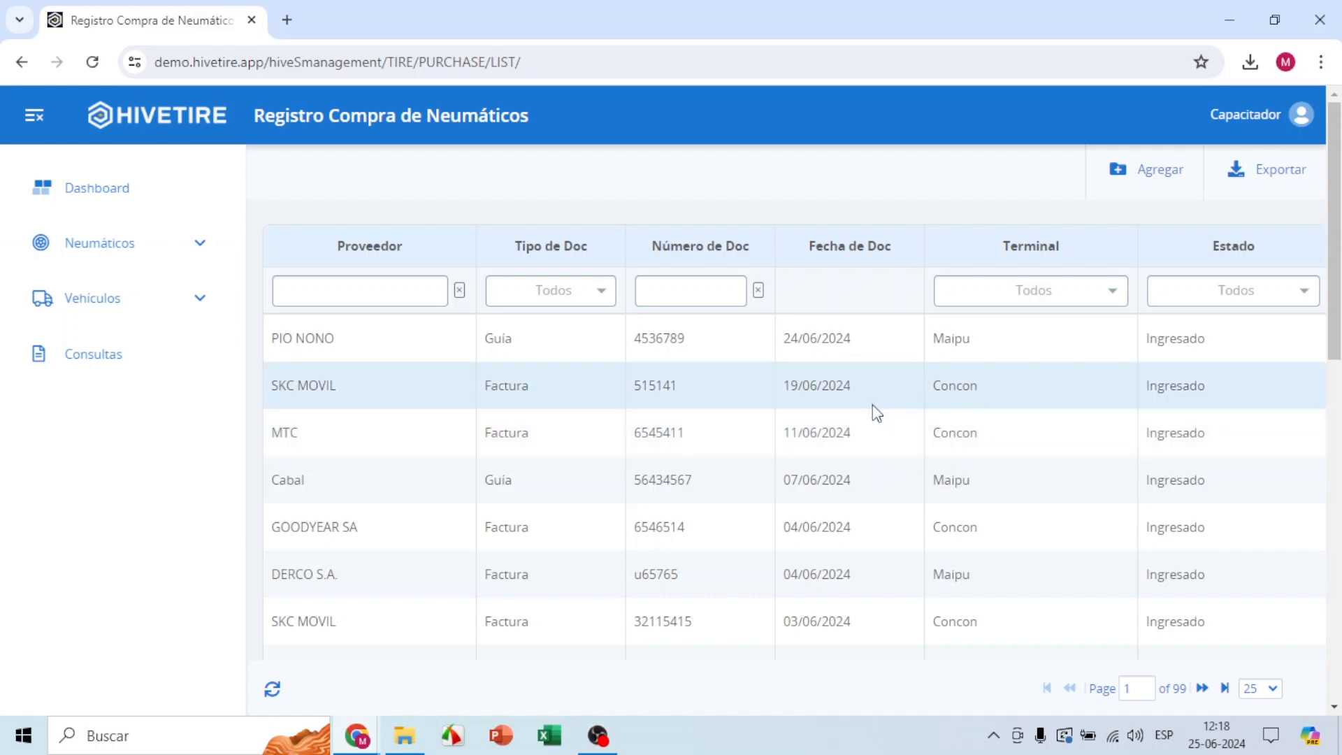
Start a new tire purchase entry with terminal Maipu and provider SUPERMERCADO DEL NEUMATICO
left_click(1169, 176)
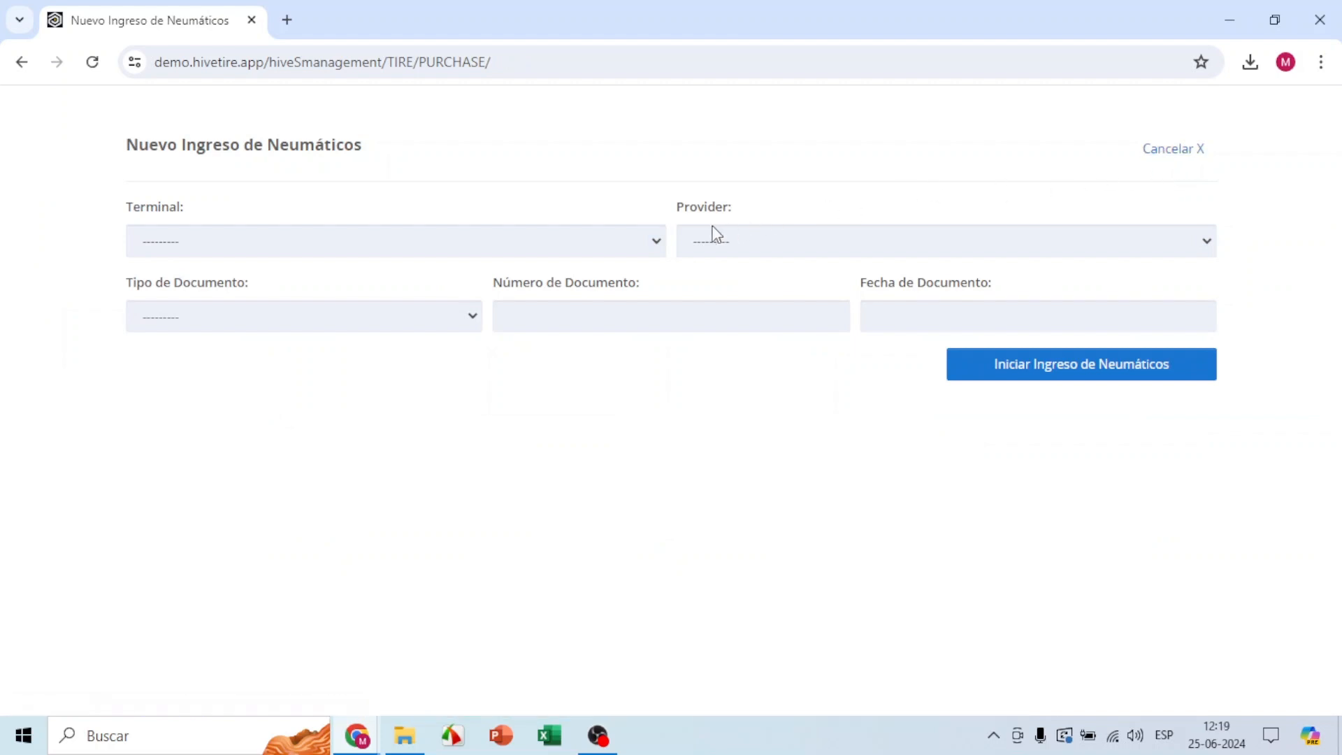
left_click(602, 242)
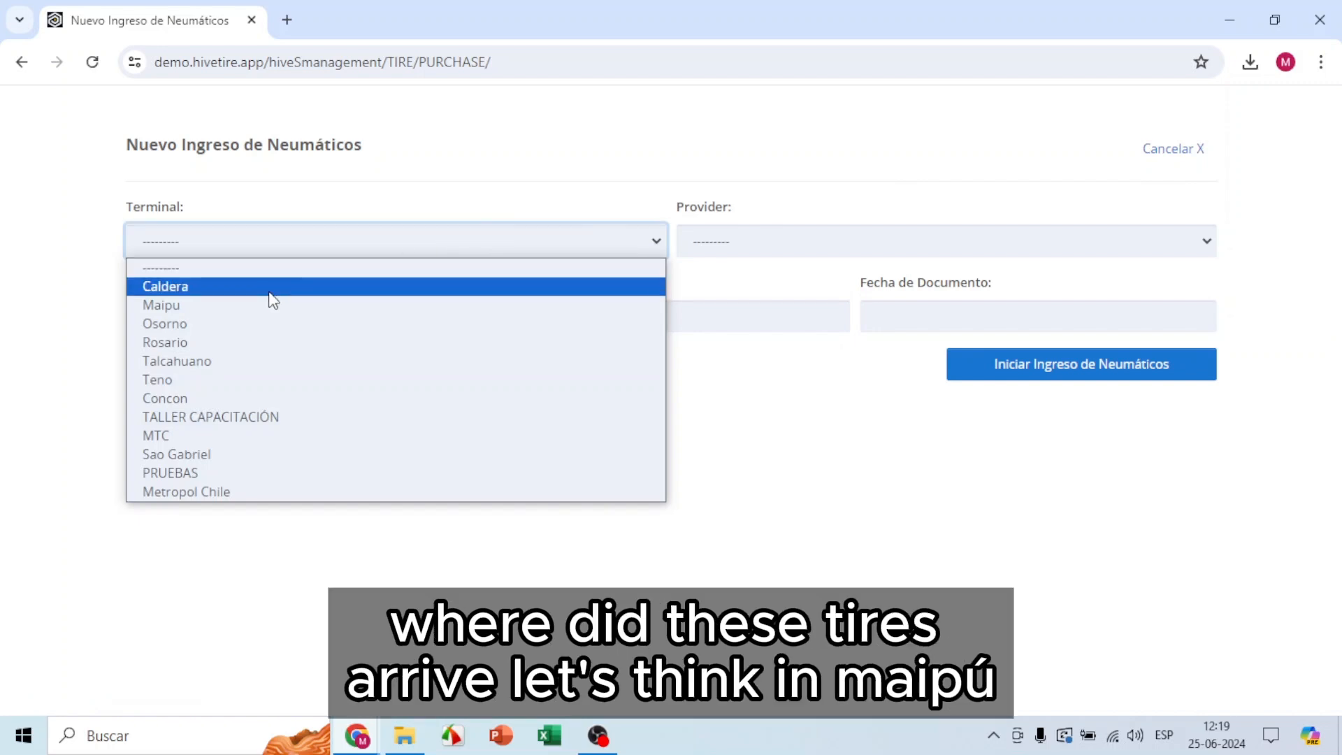
left_click(175, 306)
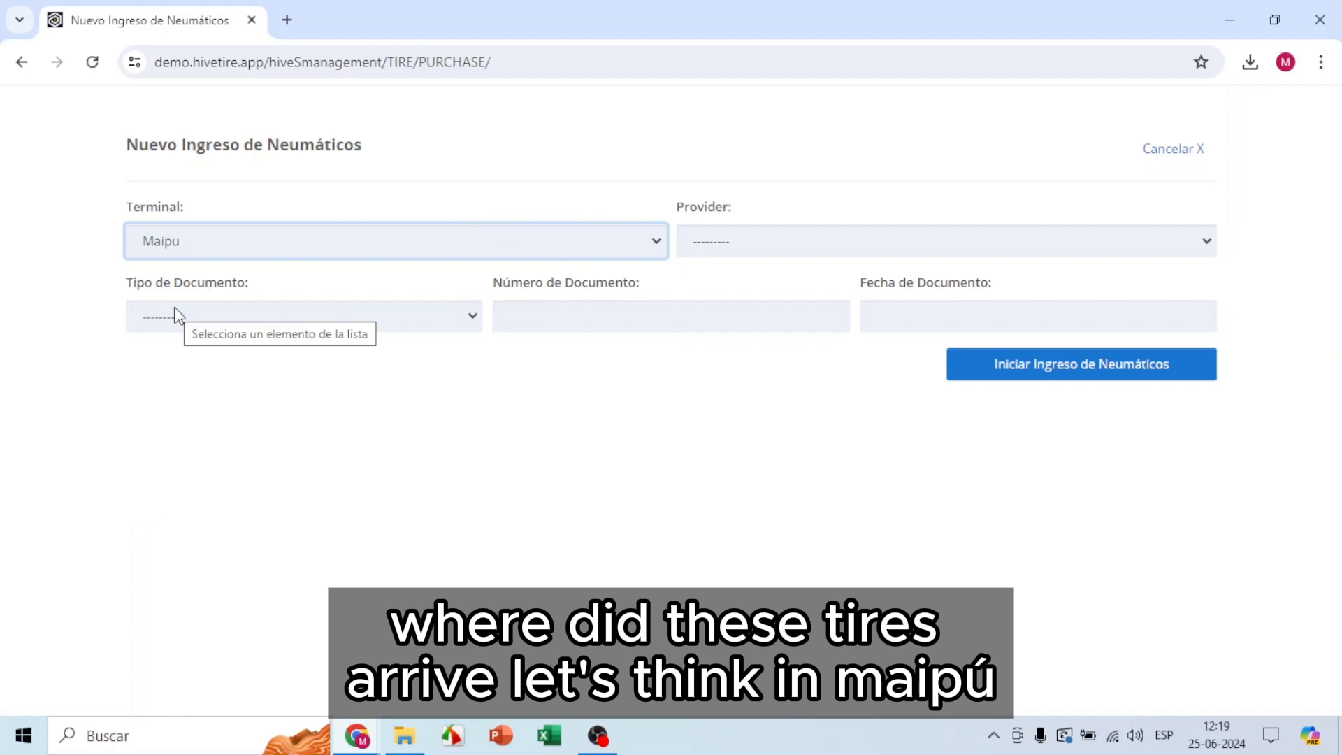
left_click(933, 248)
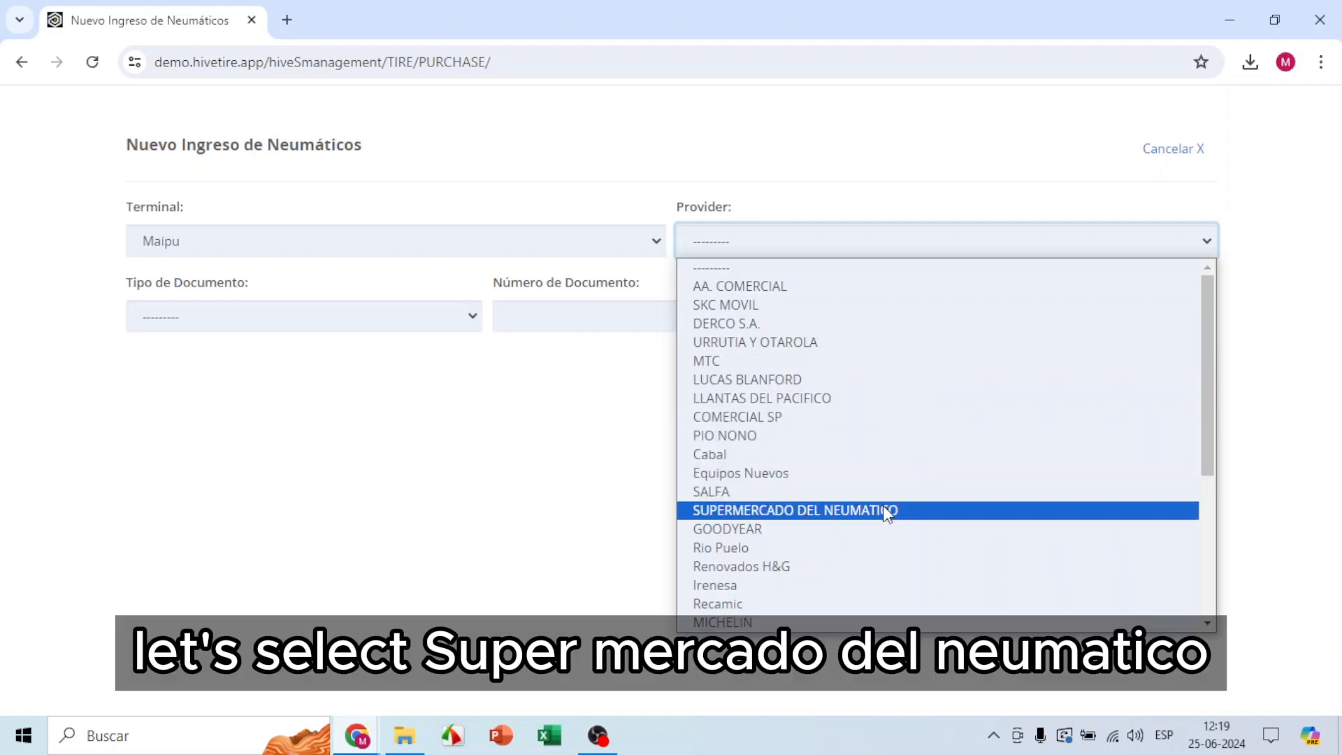
left_click(883, 510)
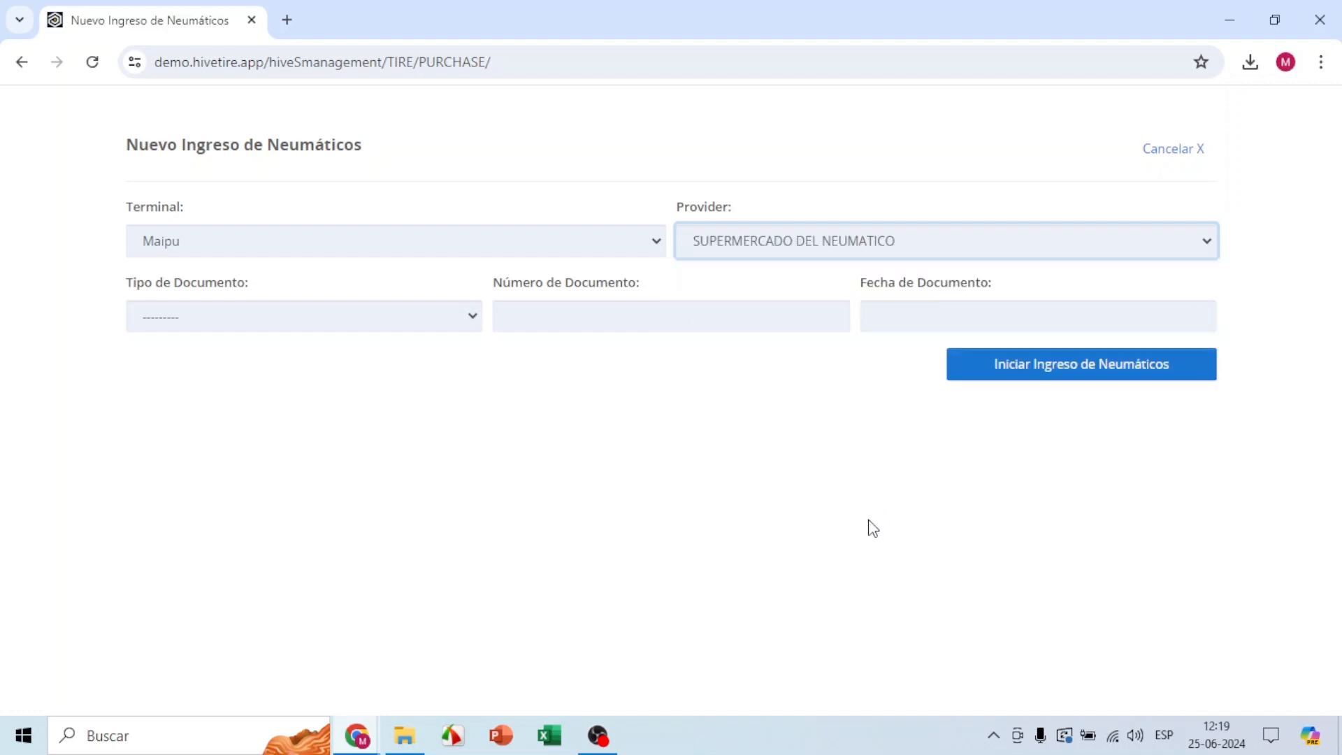
Enter the document as Factura number 654565 dated 25/06/2024 and start the tire entry
left_click(440, 324)
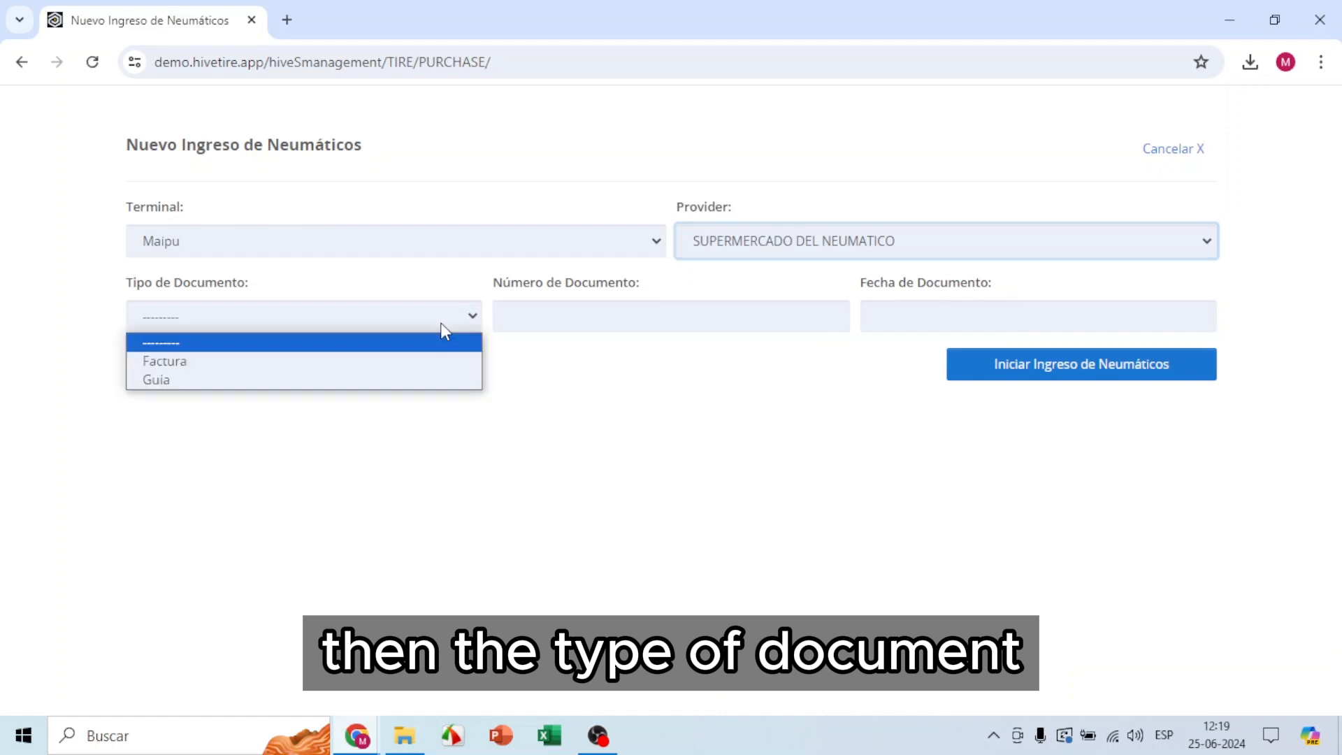
left_click(348, 370)
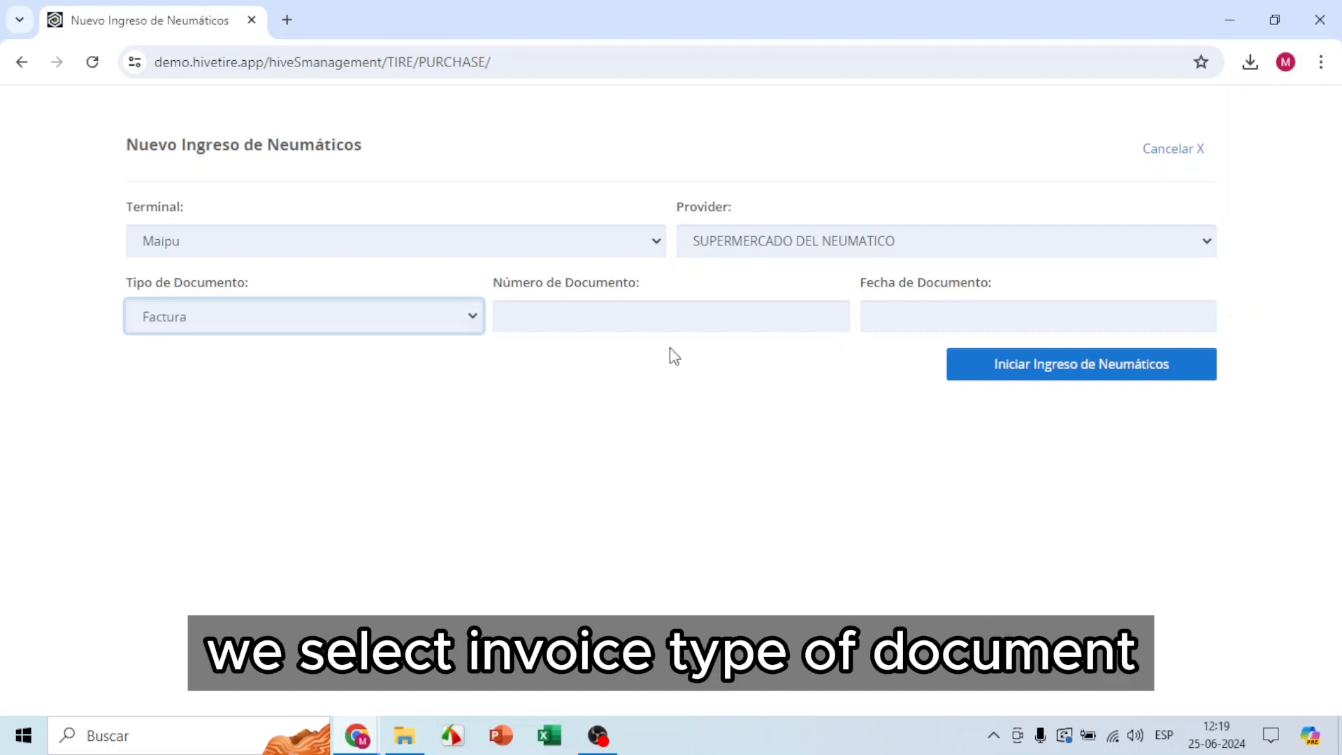
left_click(674, 315)
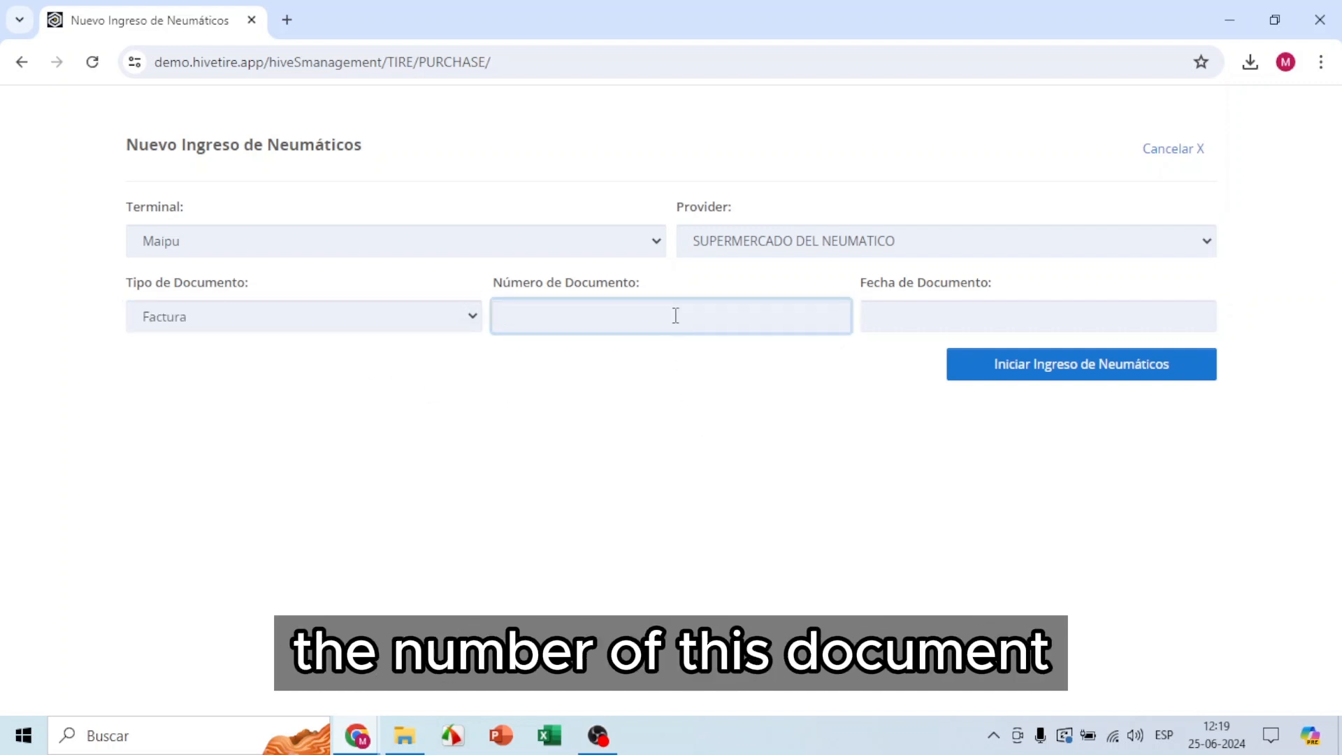
type("654565")
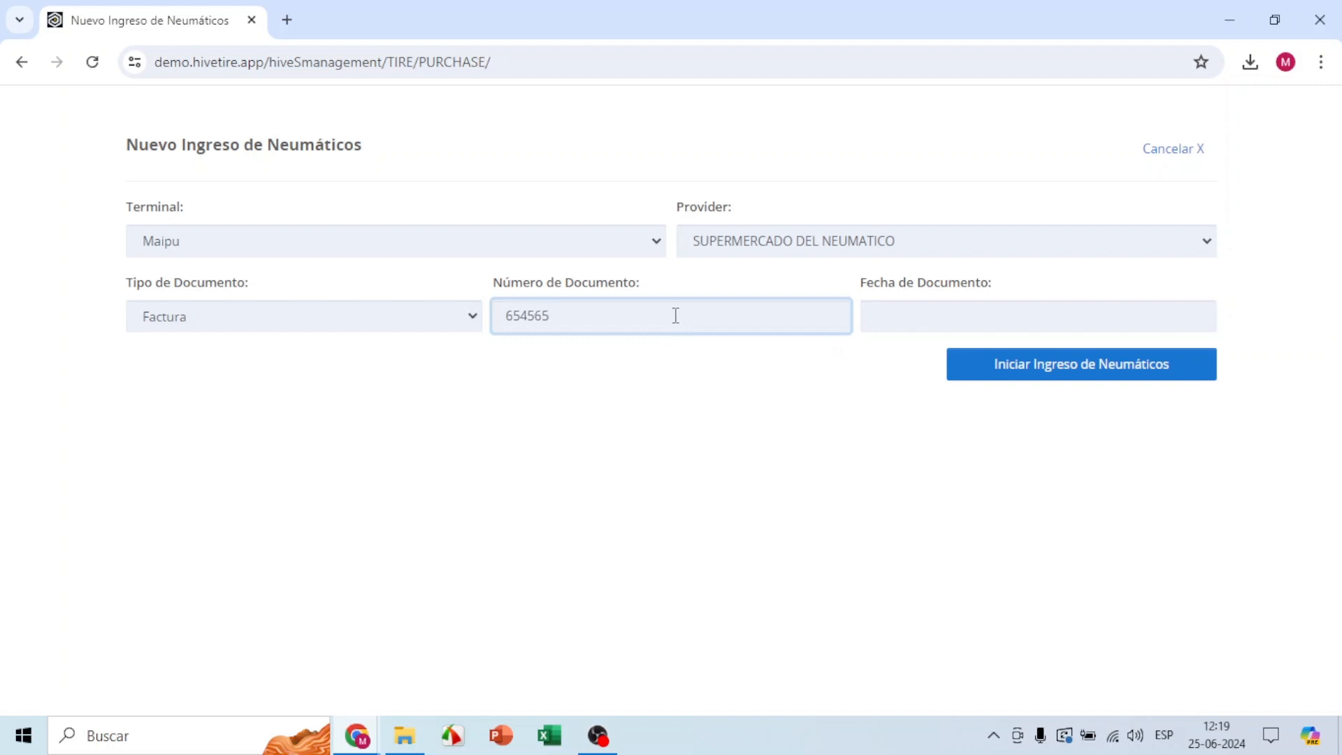
left_click(934, 313)
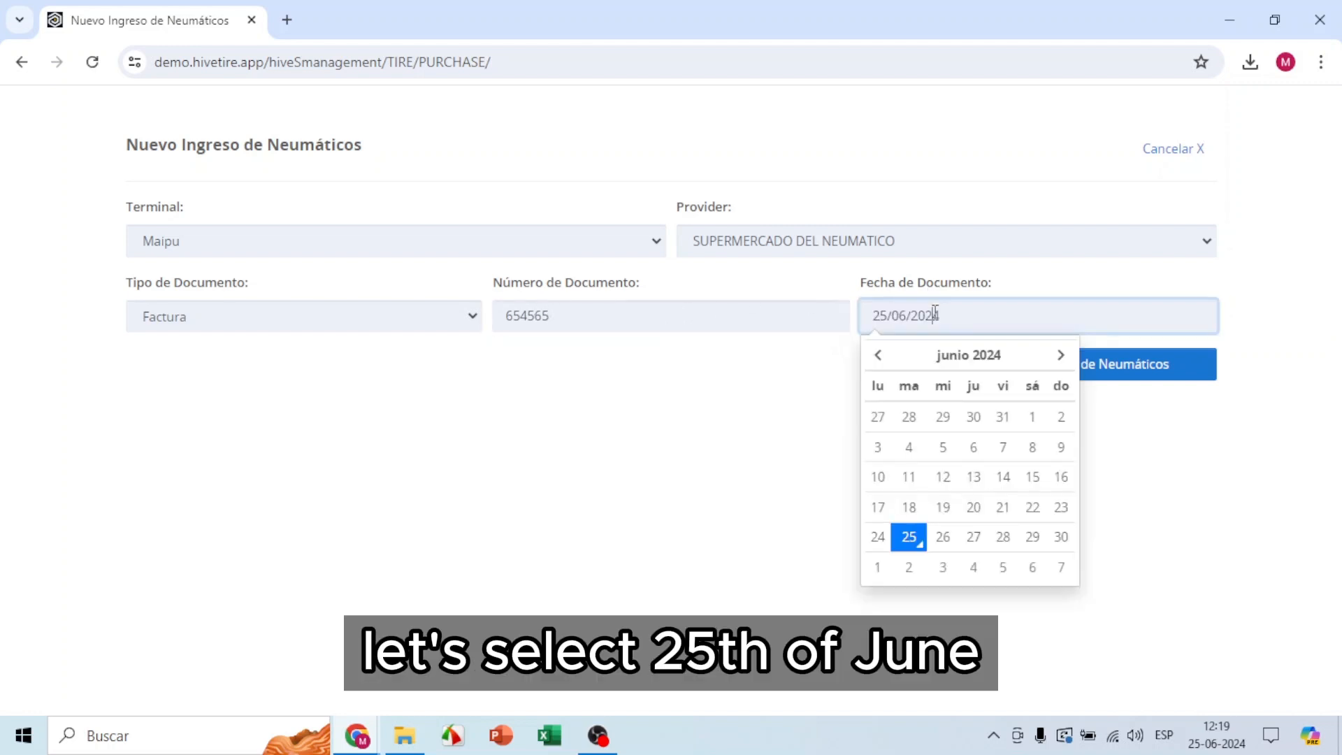
left_click(908, 538)
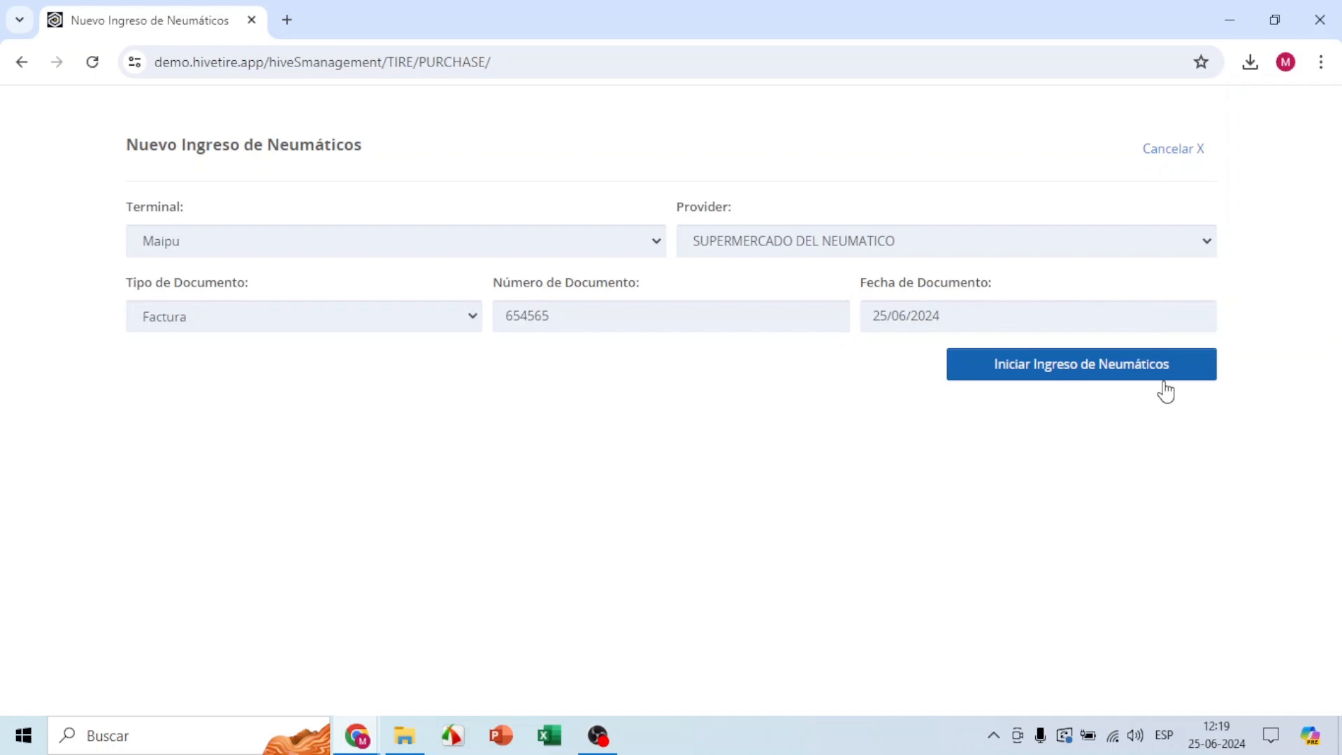
left_click(1129, 371)
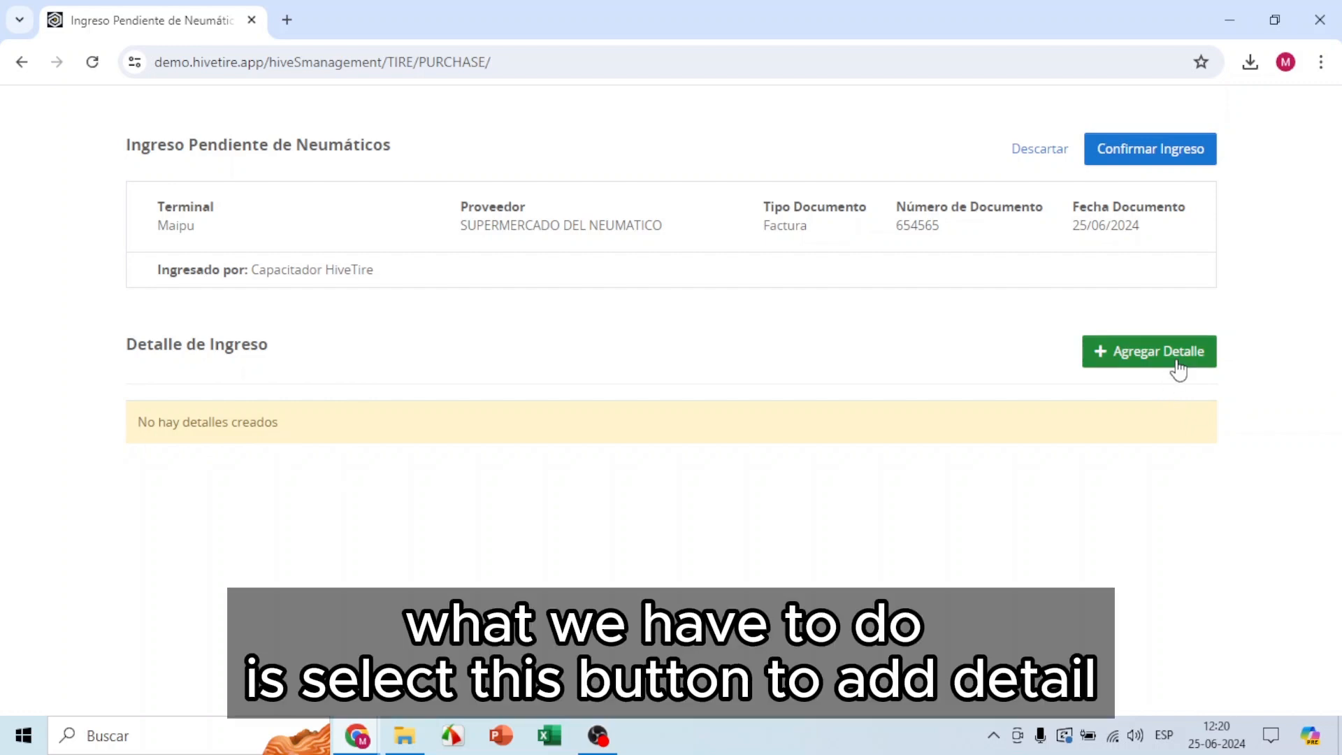
Add an entry detail with the Correlativo identifier and tire type Neumáticos Primera Etapa
left_click(1178, 369)
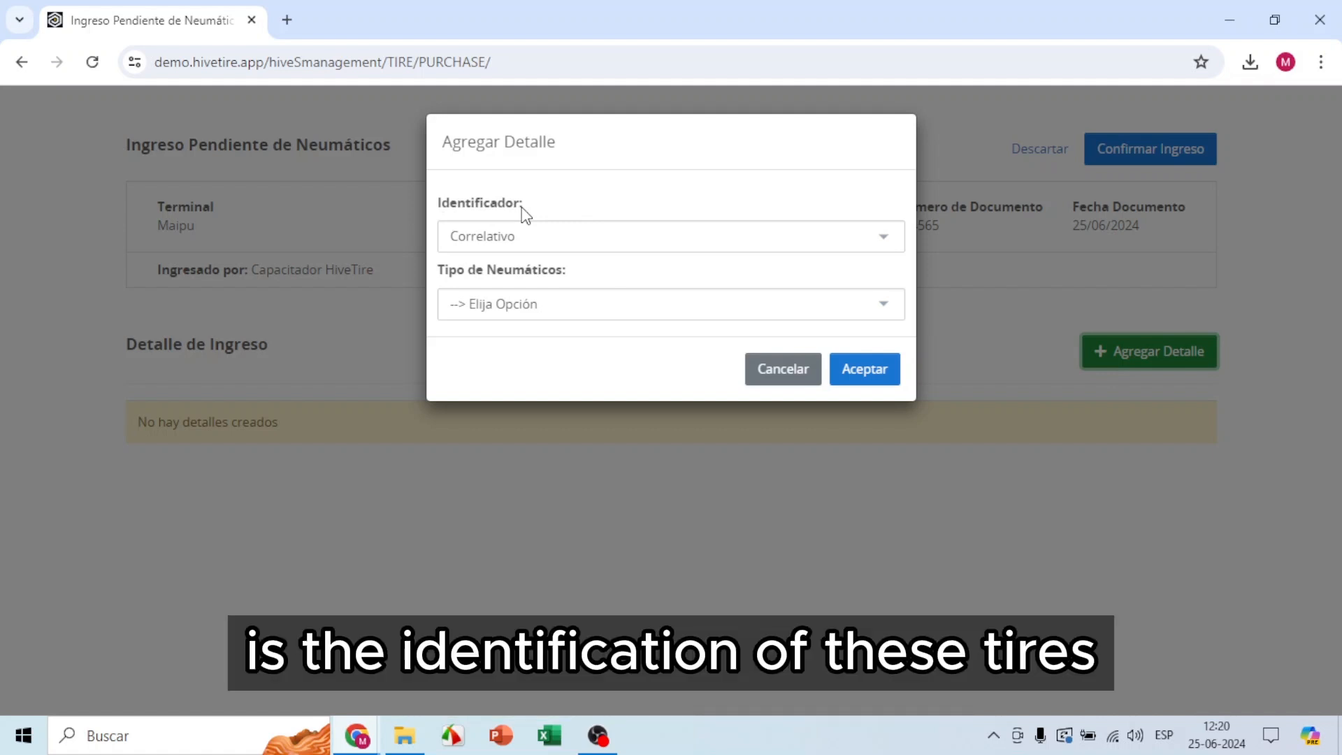
left_click(623, 242)
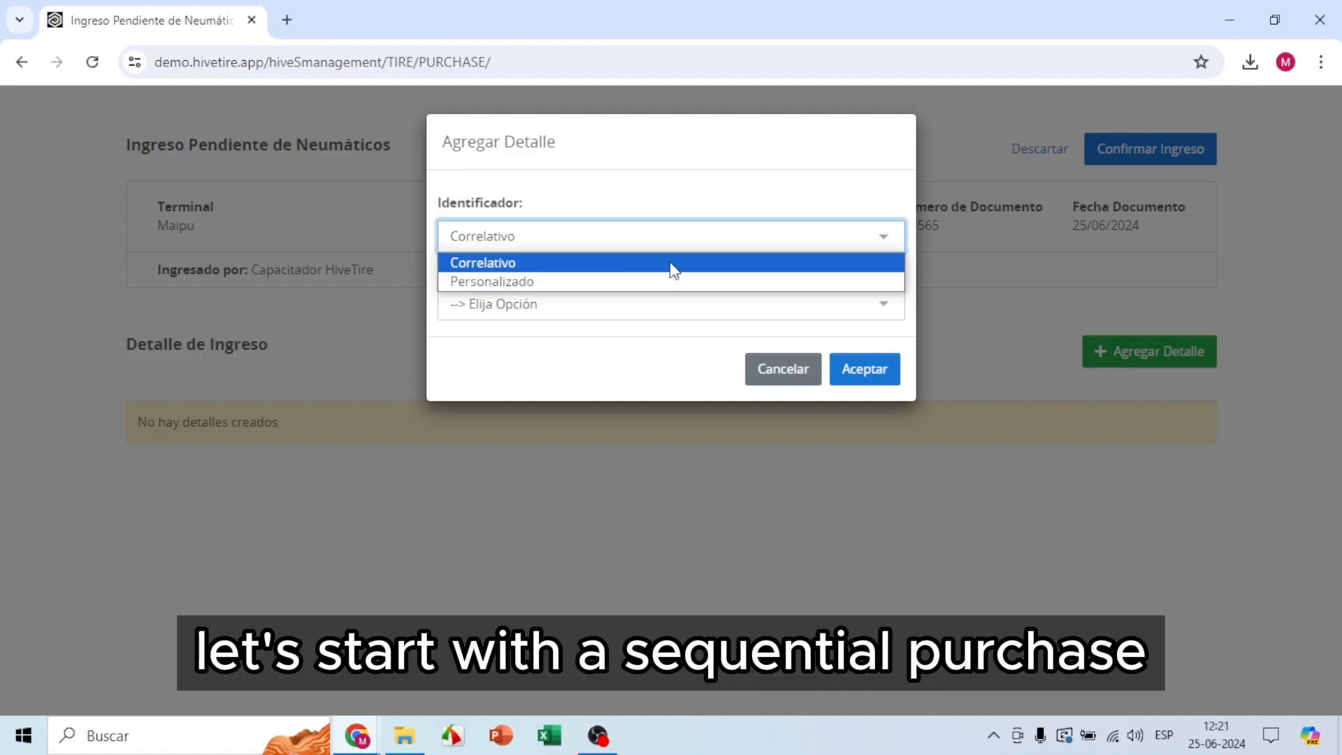
left_click(671, 262)
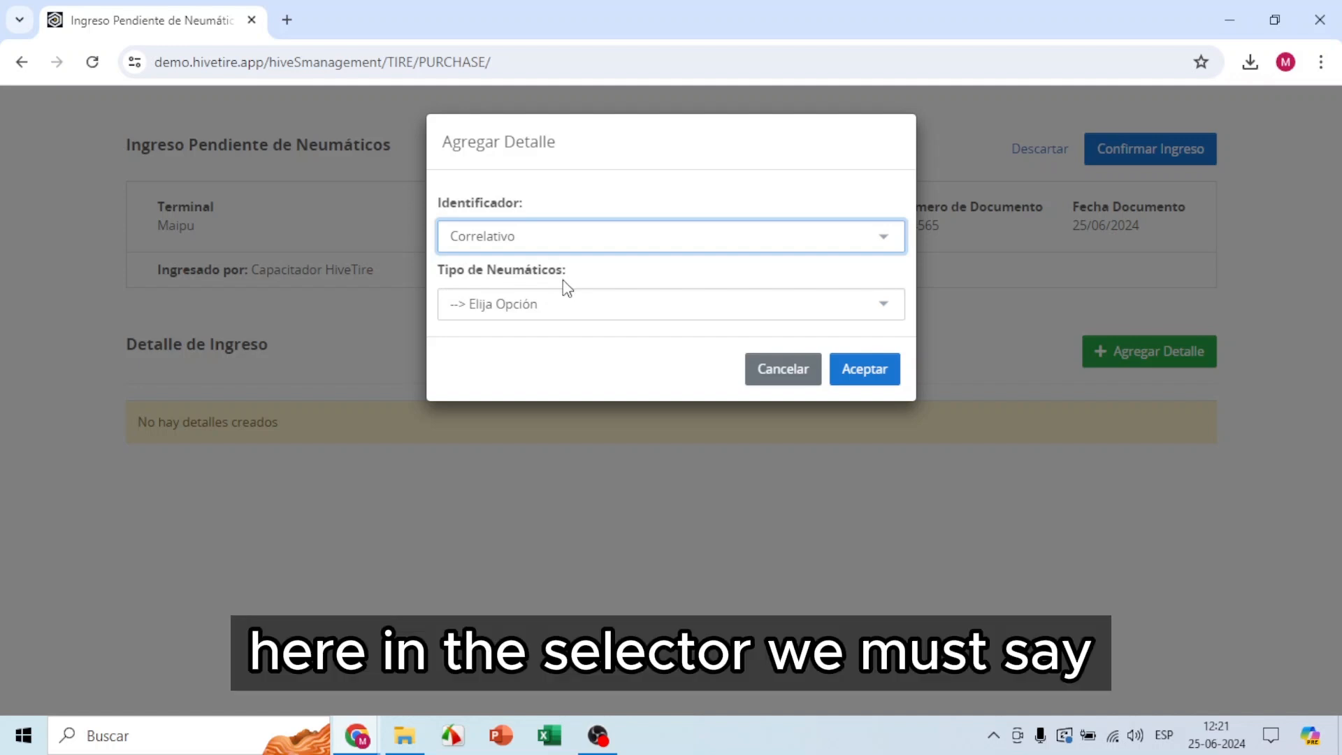
left_click(568, 306)
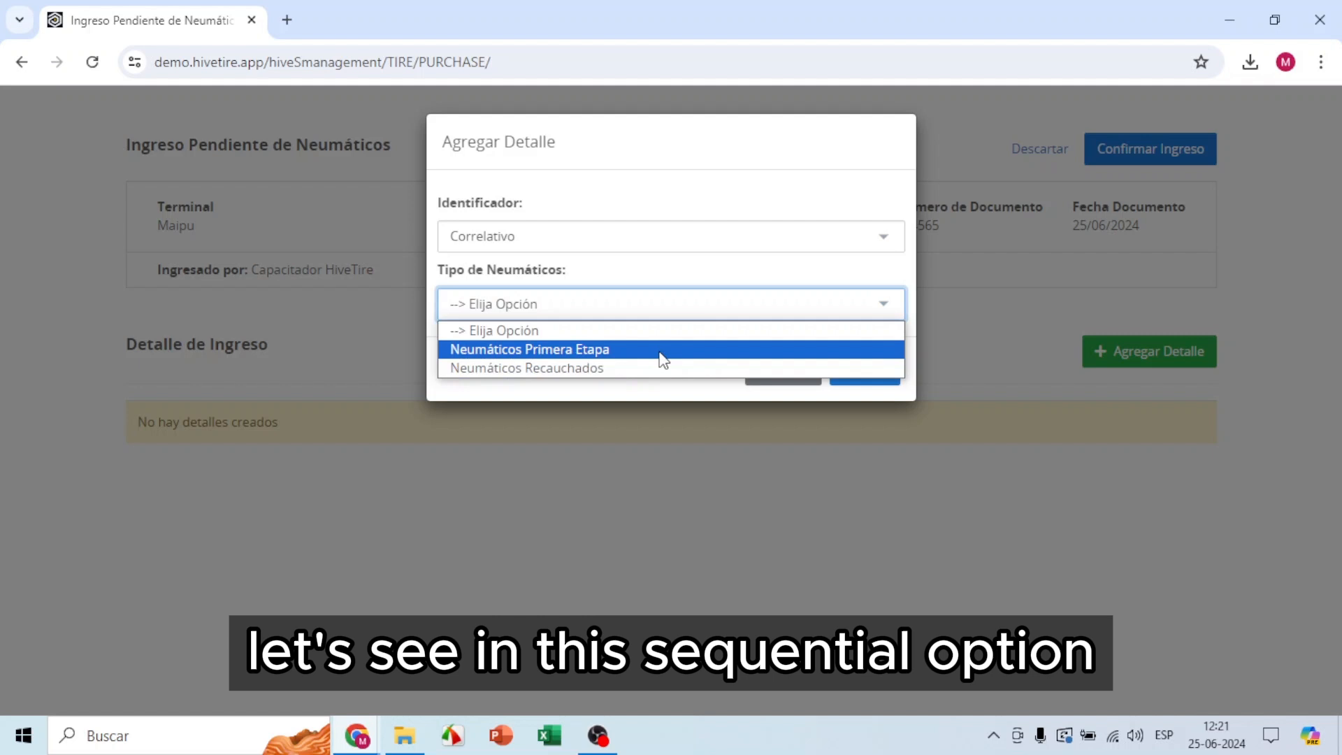
left_click(662, 349)
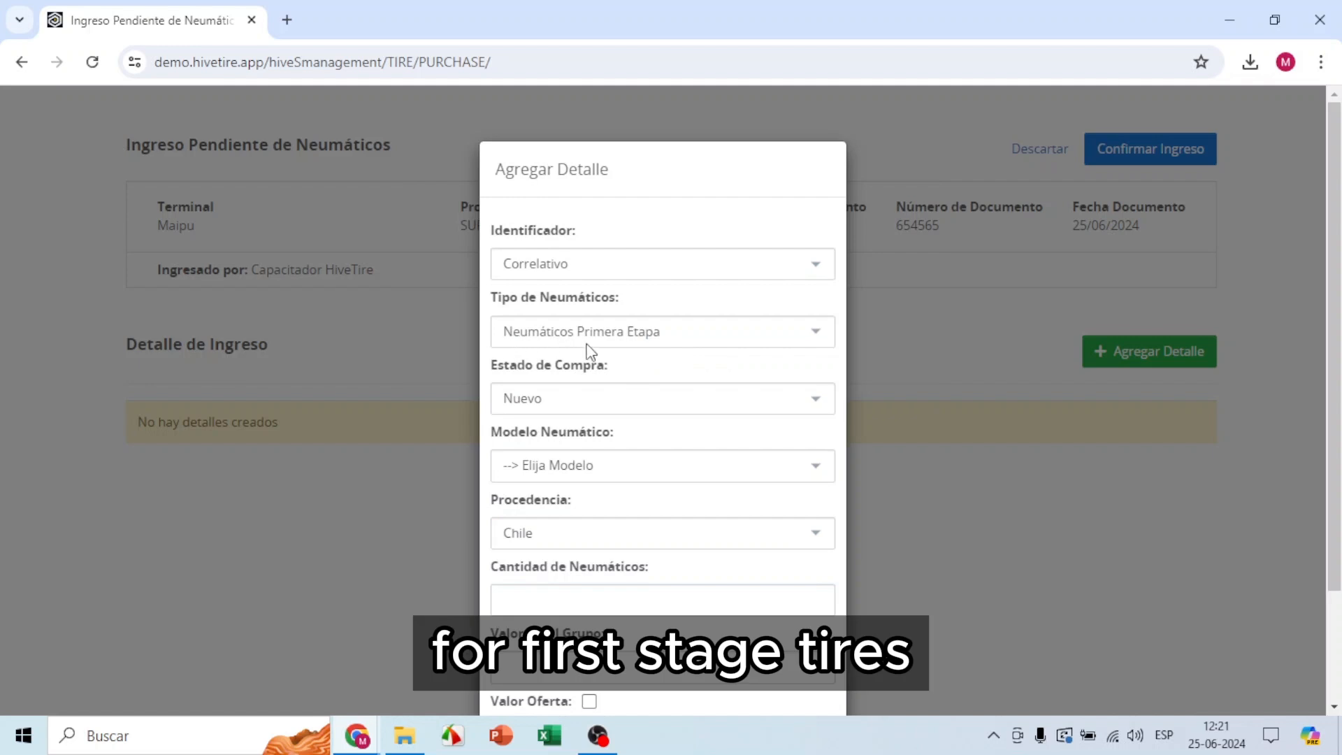
Set the purchase condition of the tires to Nuevo in the entry detail
scroll(666, 356, "down", 2)
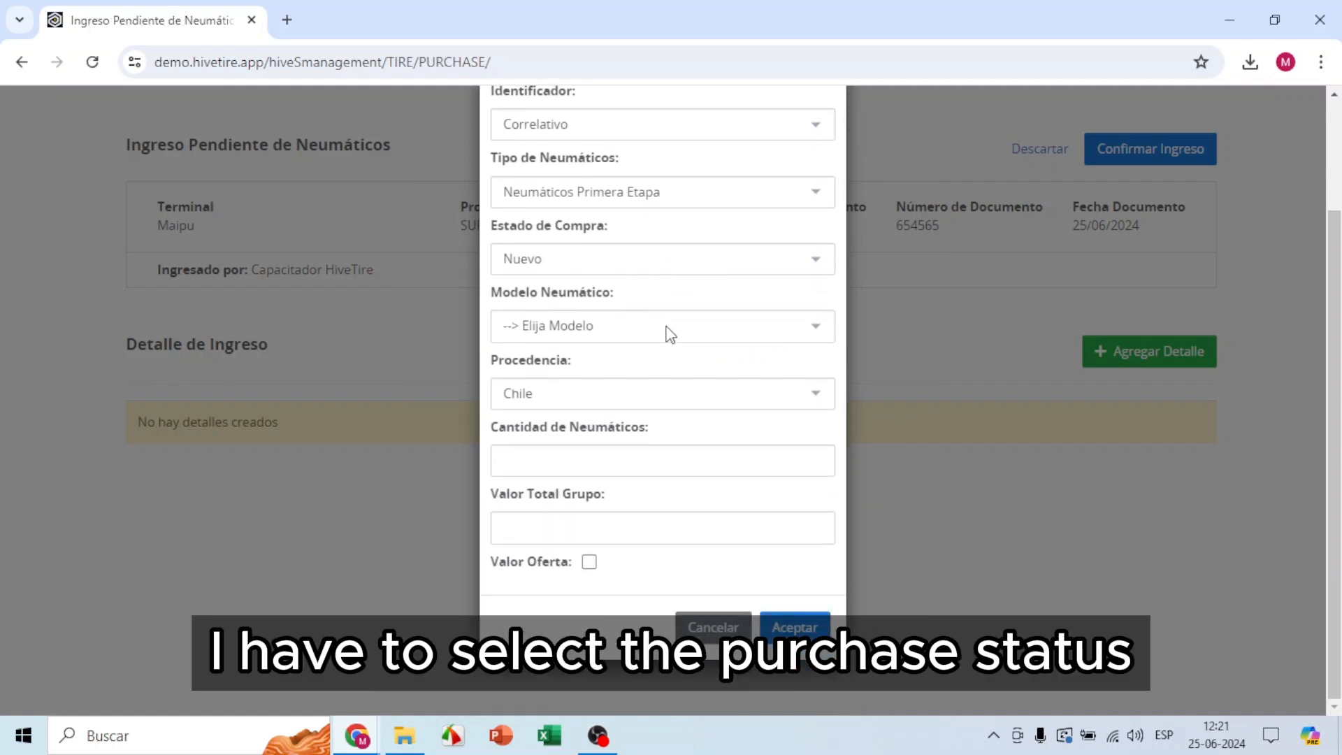
left_click(696, 267)
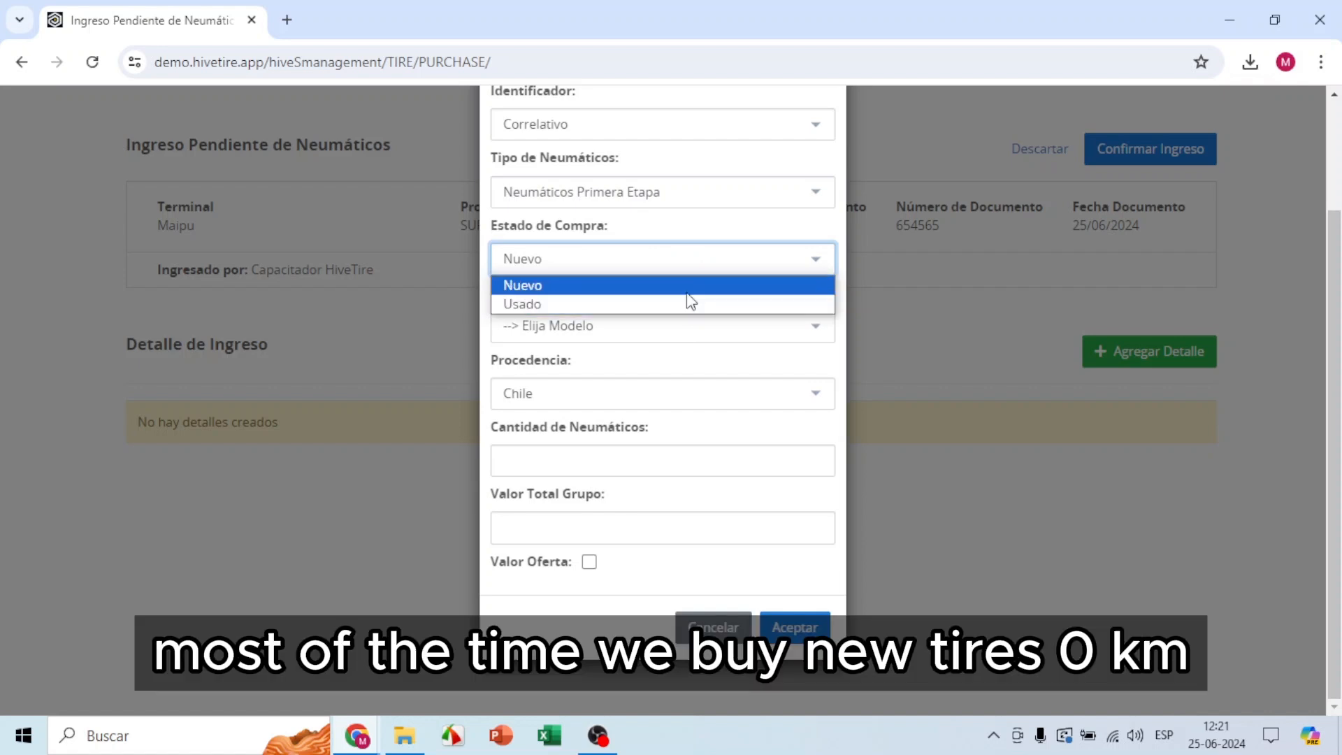
left_click(693, 285)
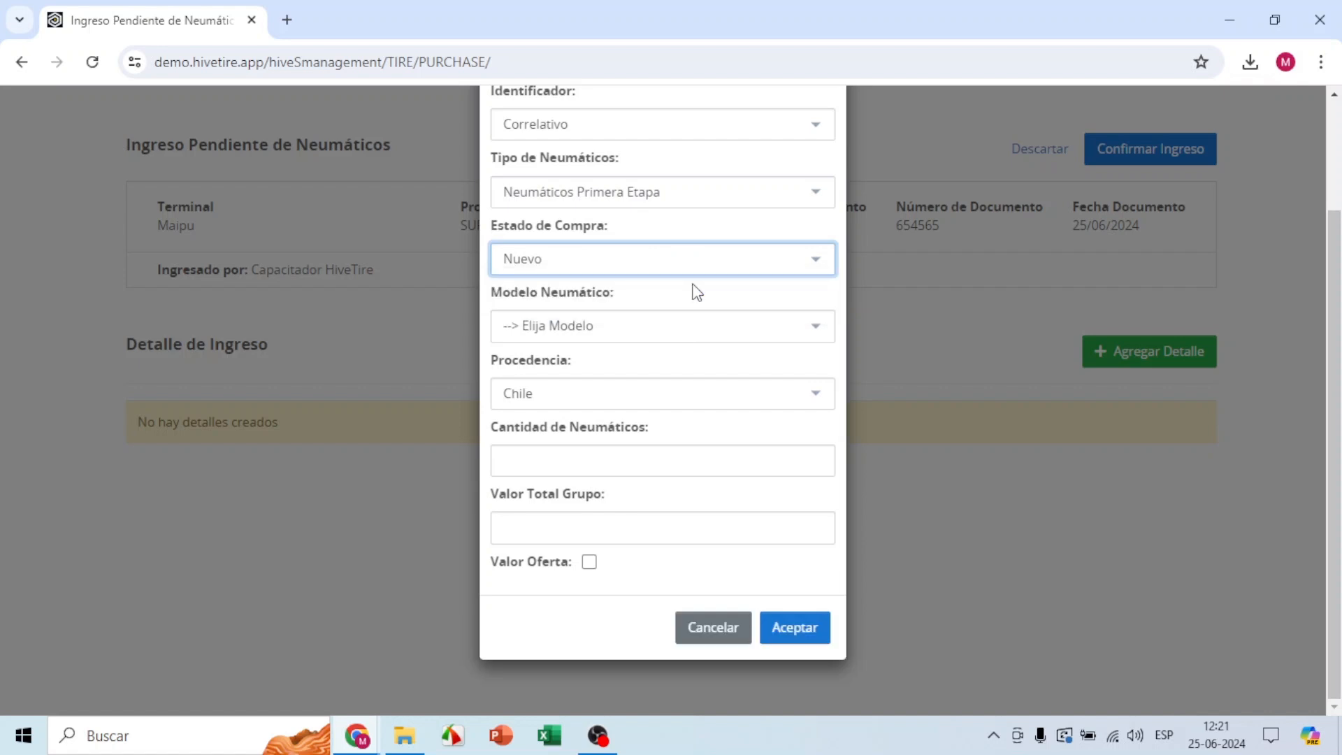
Choose the Kumho tire model KFD04C [11R22.5] and set its country of origin to Brasil
left_click(676, 325)
scroll(692, 438, "down", 1)
scroll(697, 451, "down", 20)
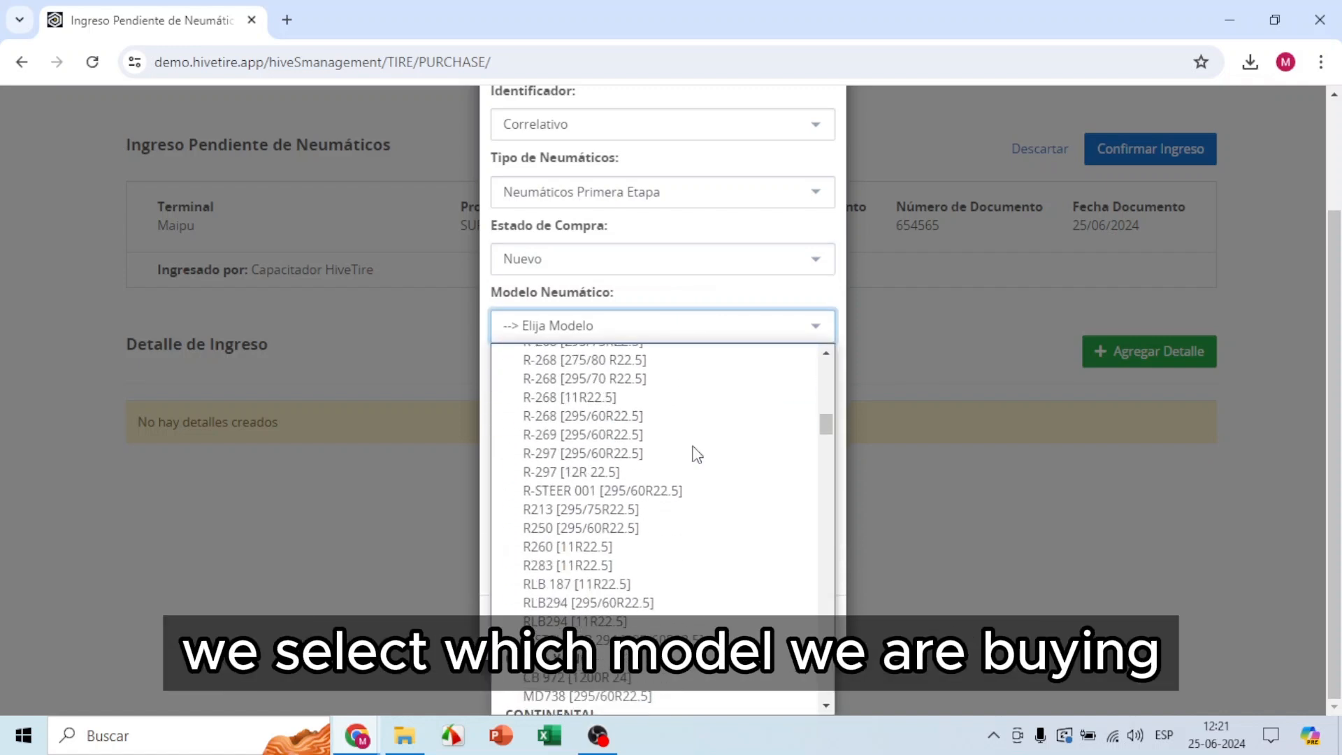
scroll(697, 455, "down", 10)
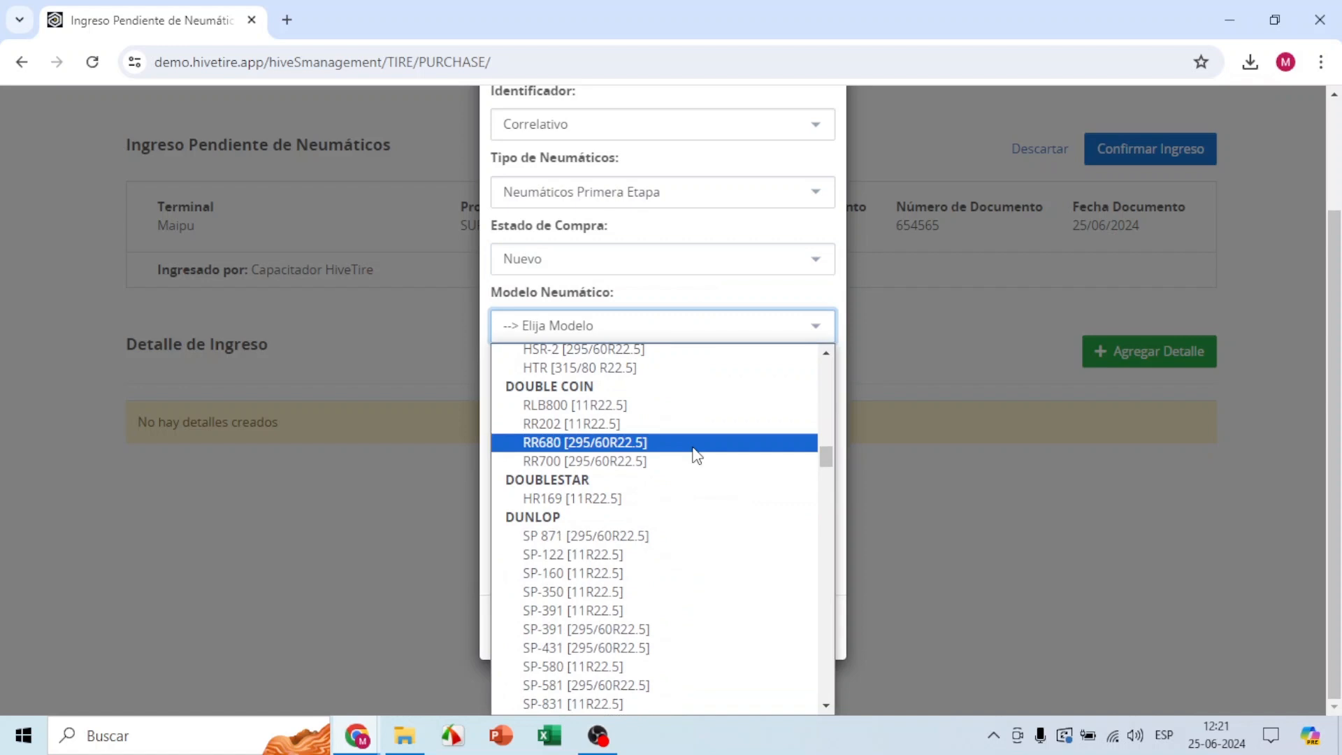
scroll(697, 454, "down", 15)
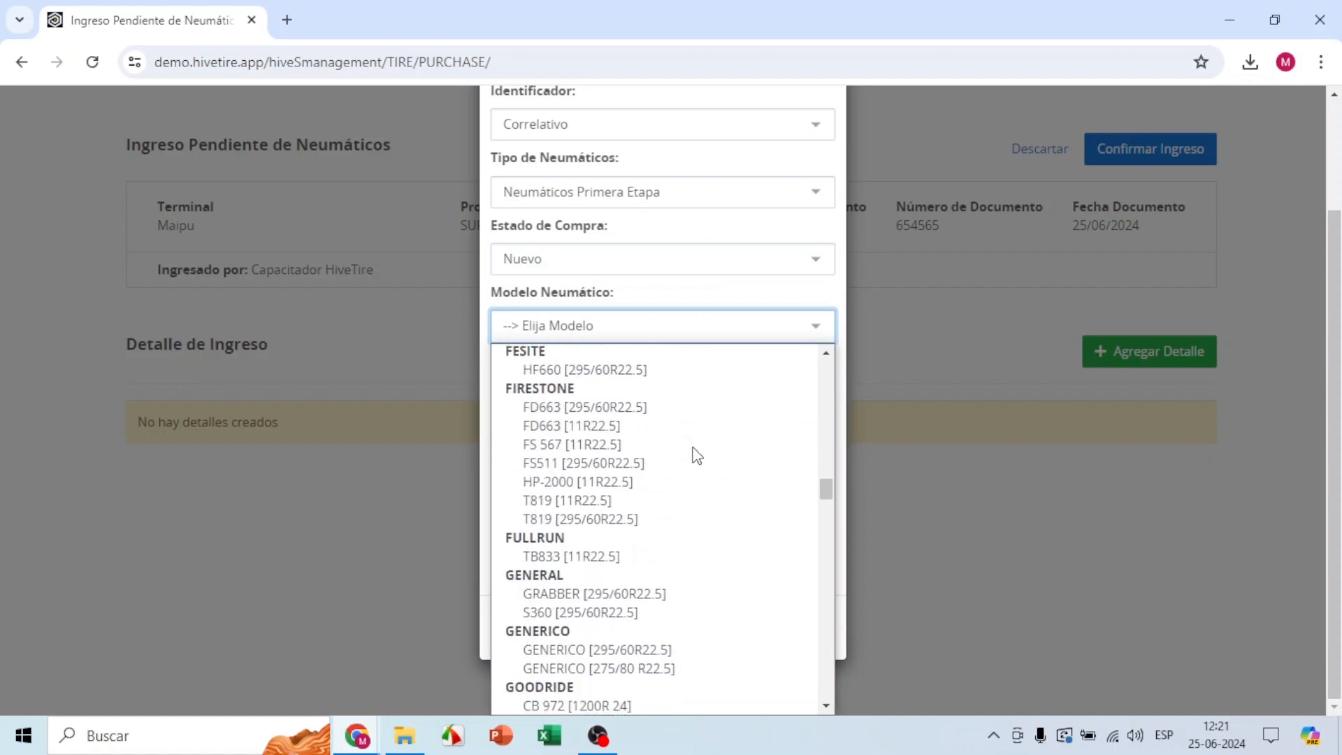
scroll(697, 455, "down", 10)
scroll(697, 456, "down", 3)
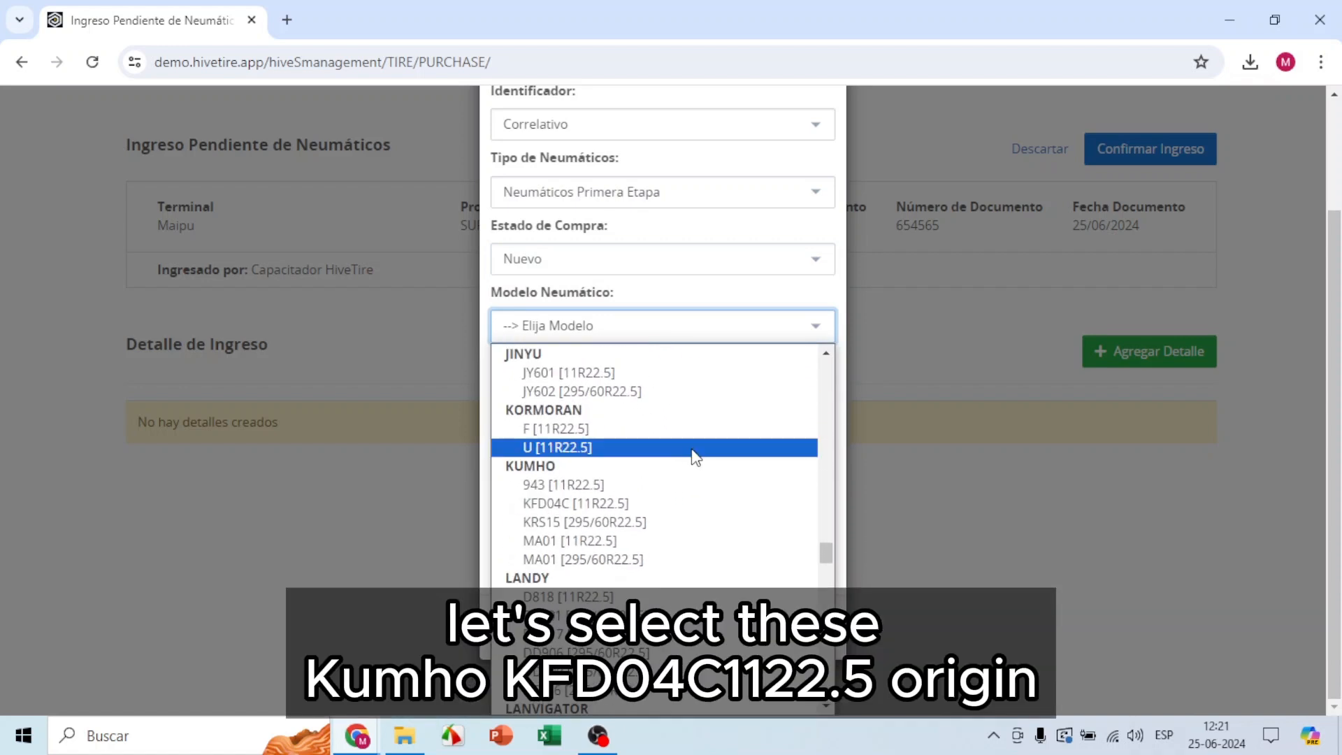
left_click(584, 504)
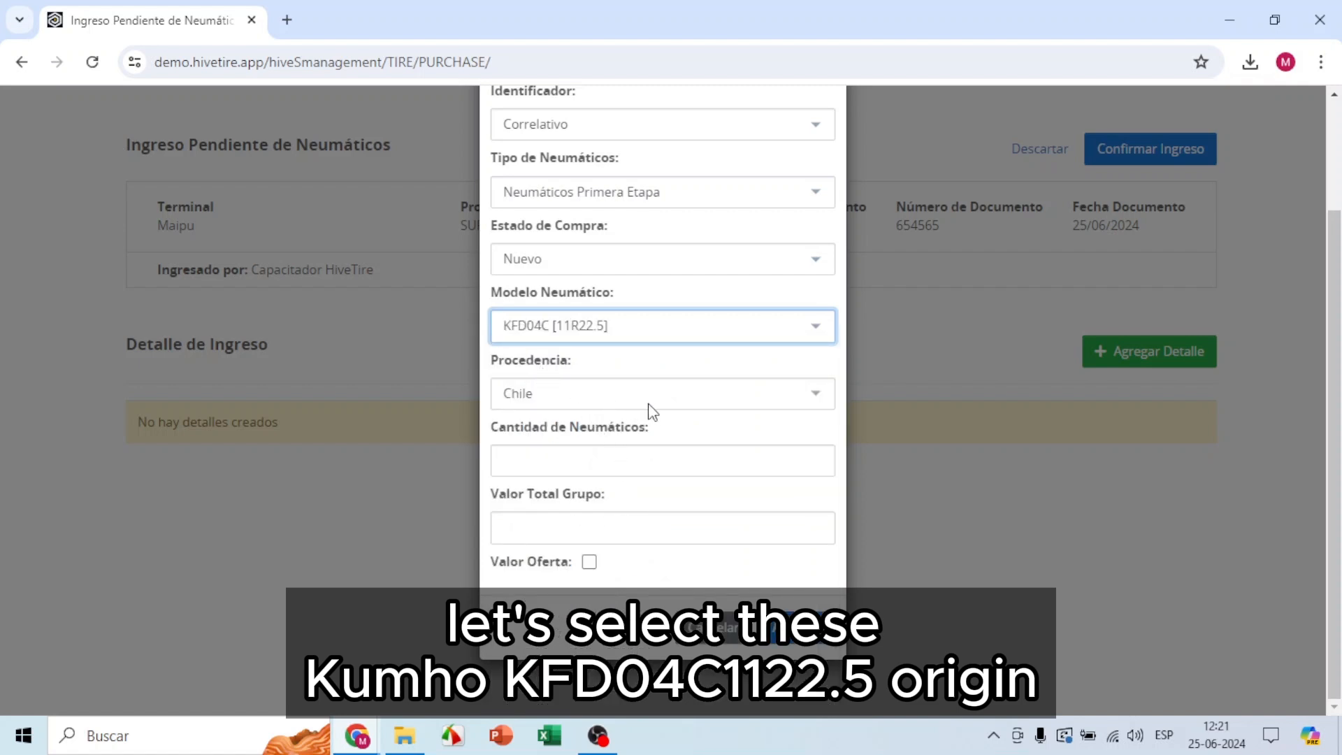
left_click(770, 406)
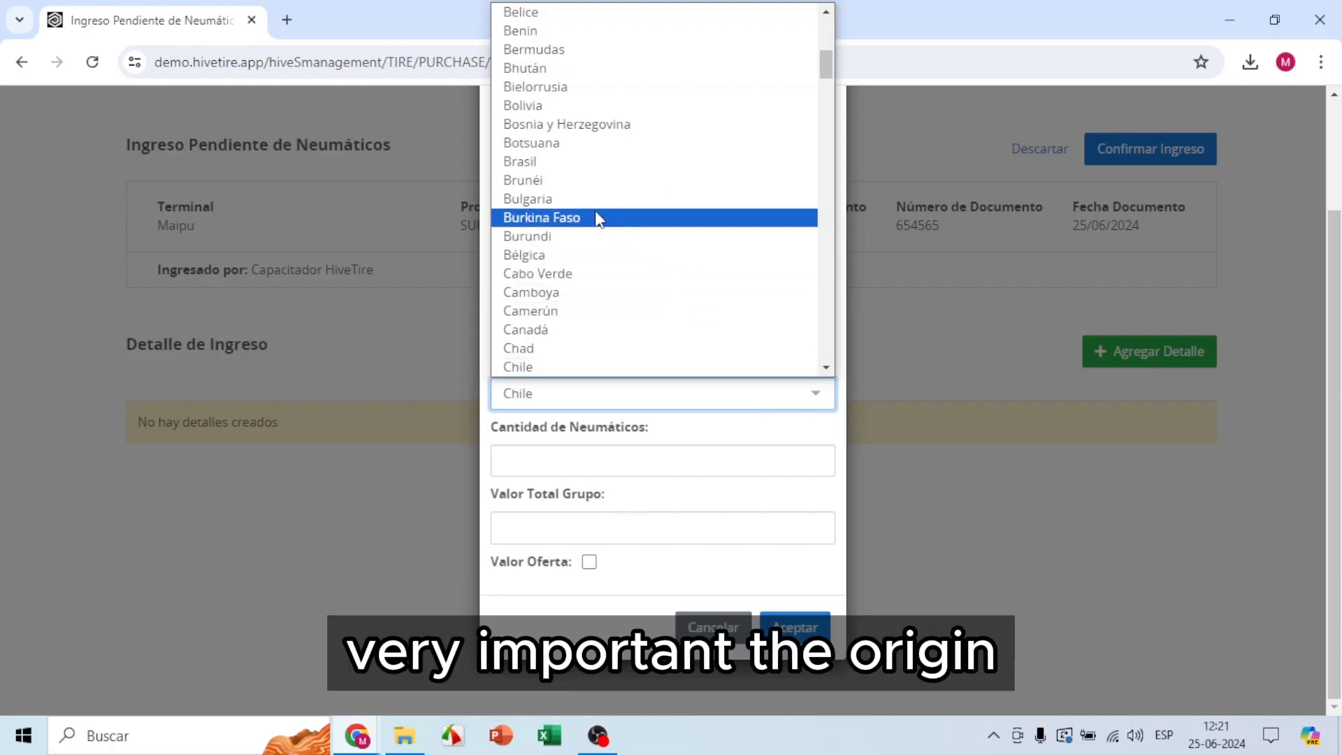
left_click(599, 162)
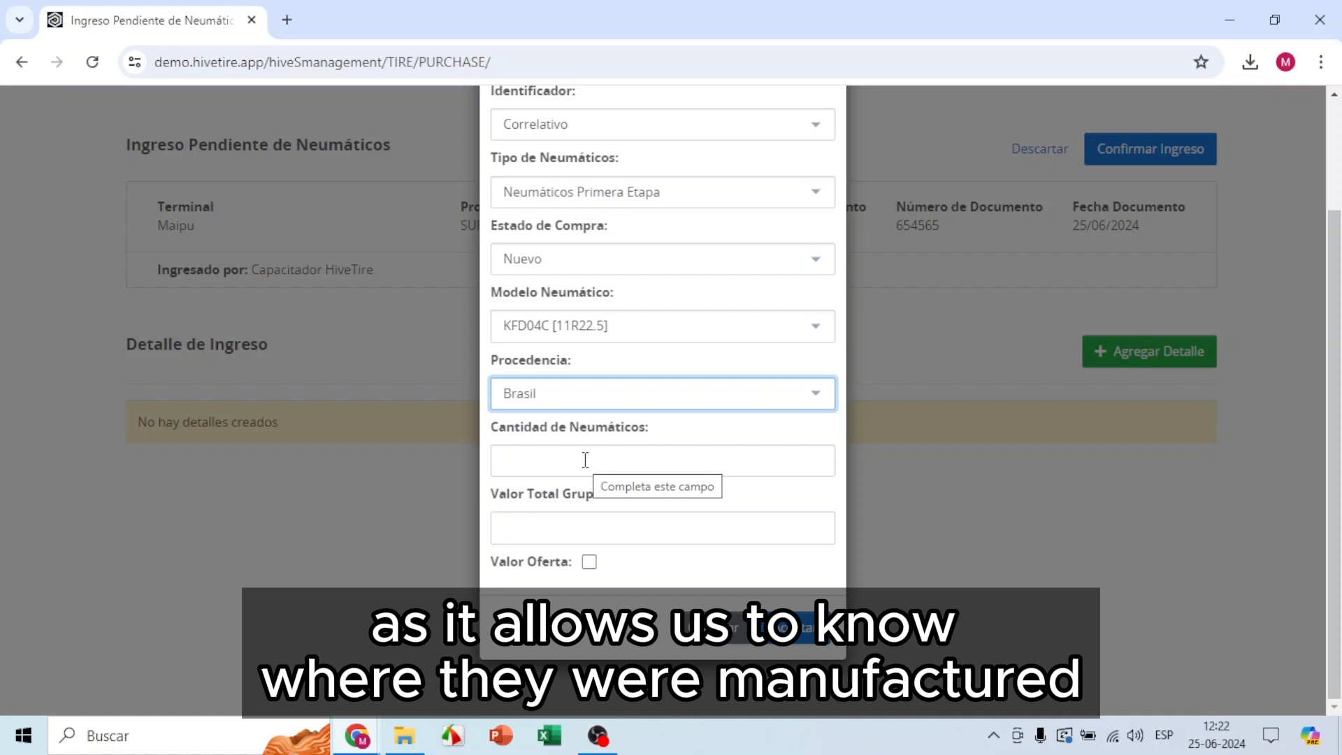
Set the tire quantity to 5 and the total group value to 1000000 in the entry detail
left_click(585, 460)
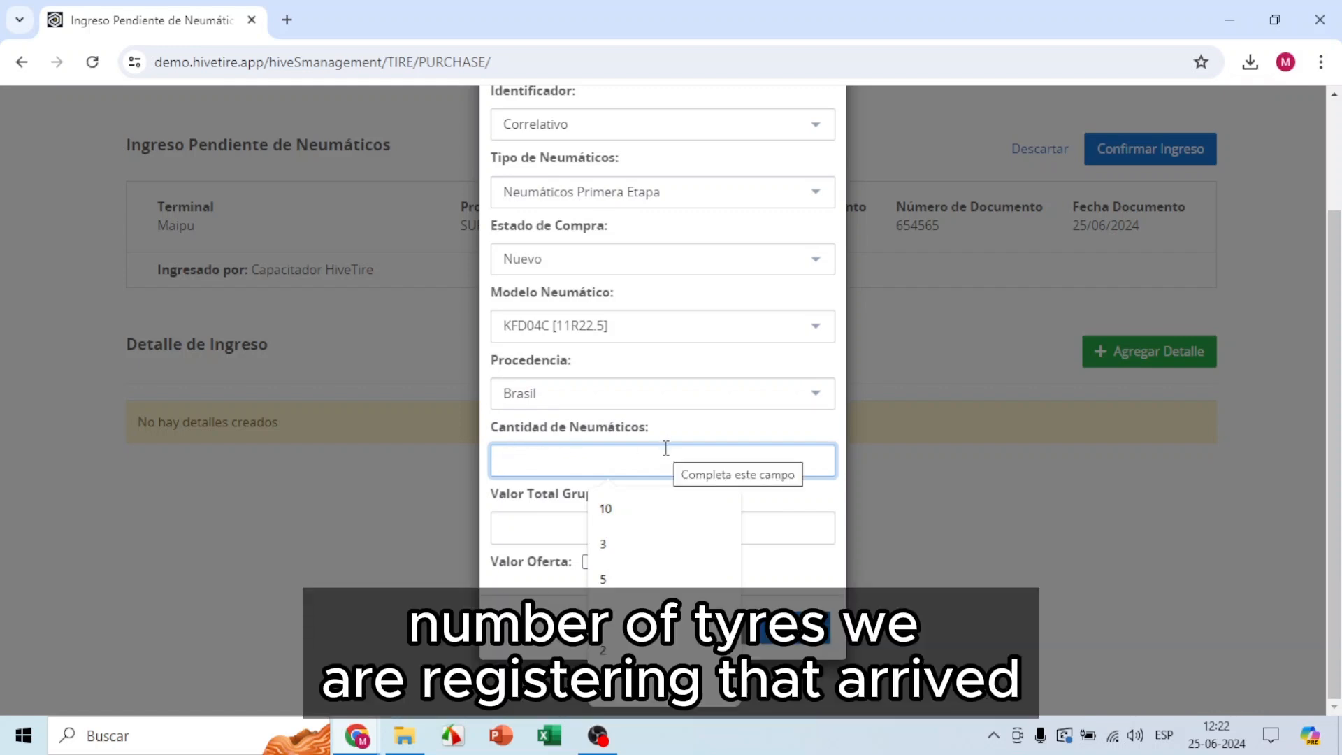
type("5")
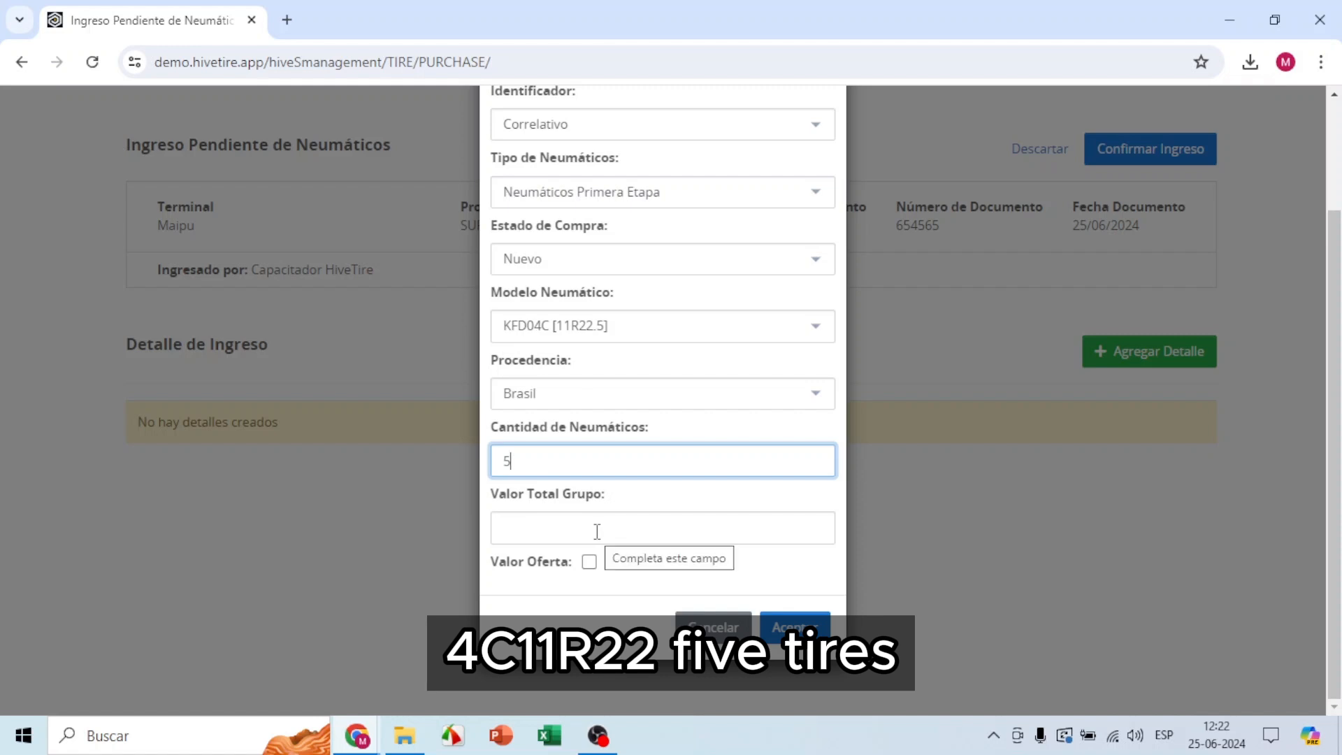
left_click(596, 531)
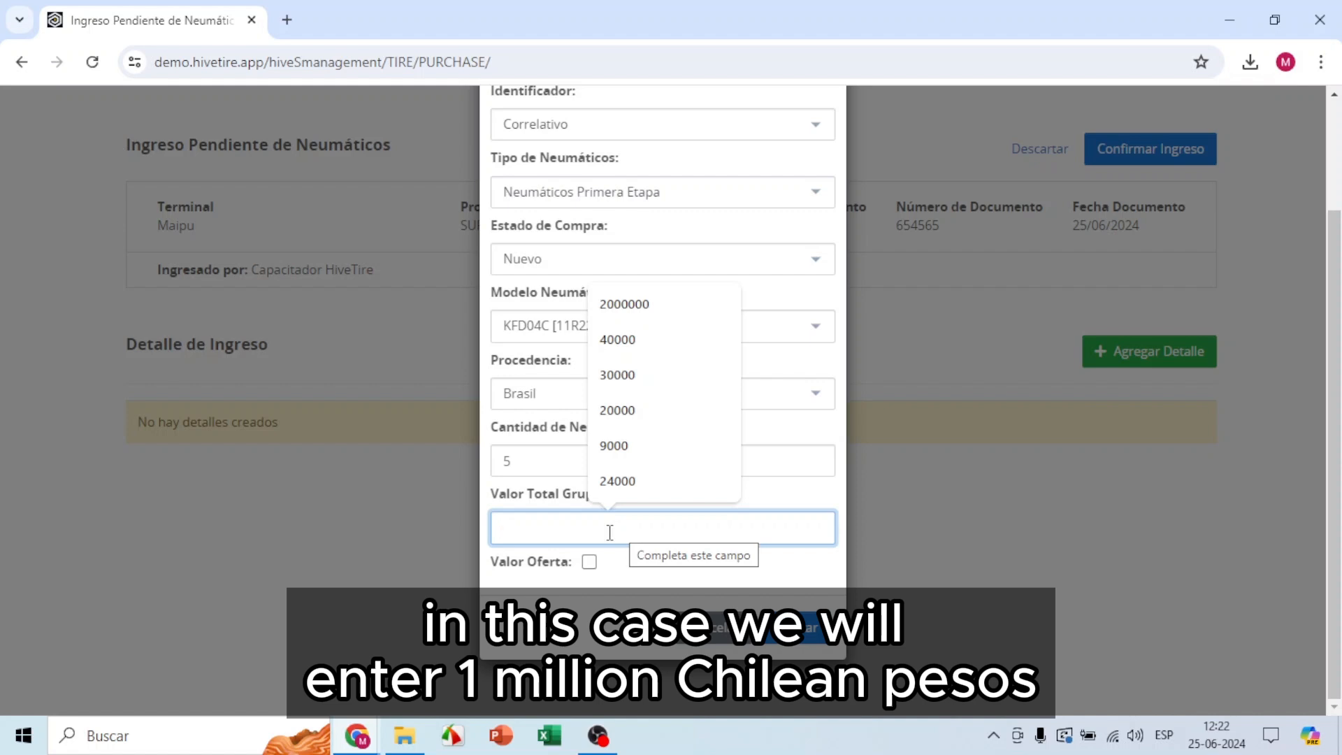
type("10")
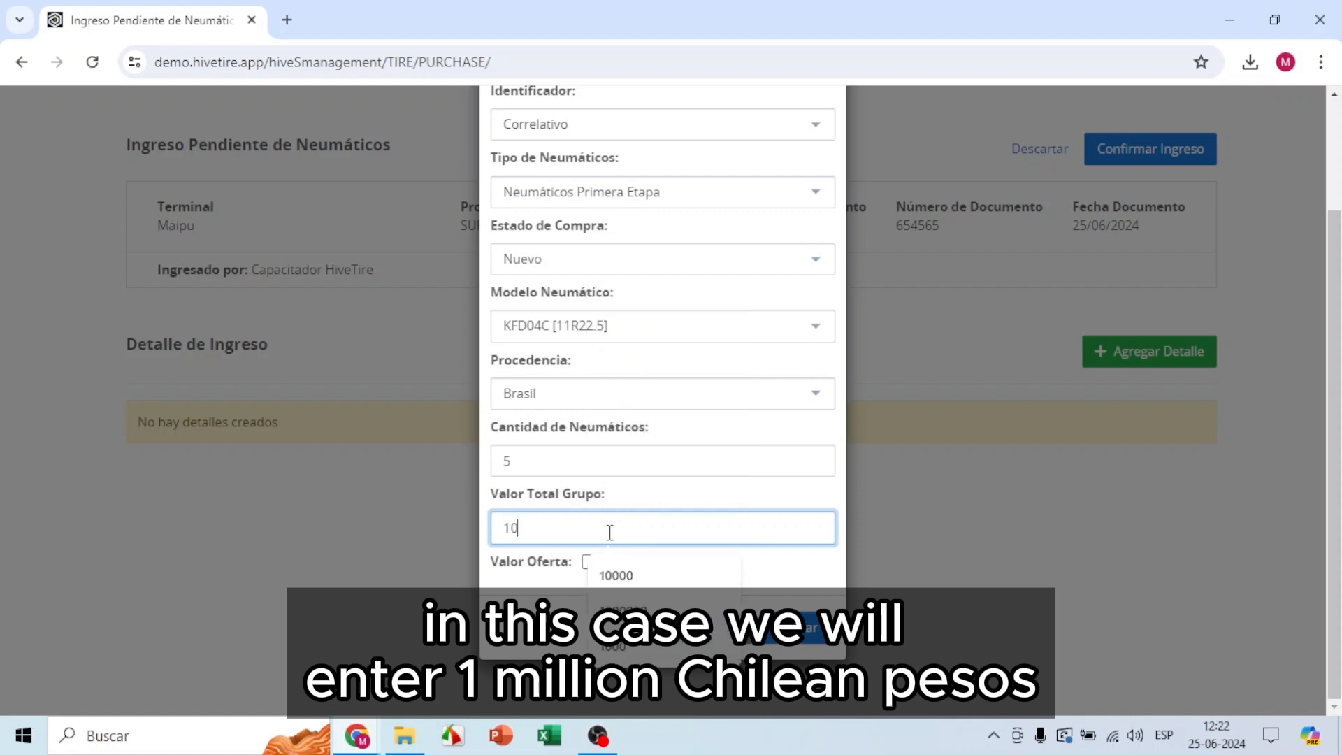
type("00000")
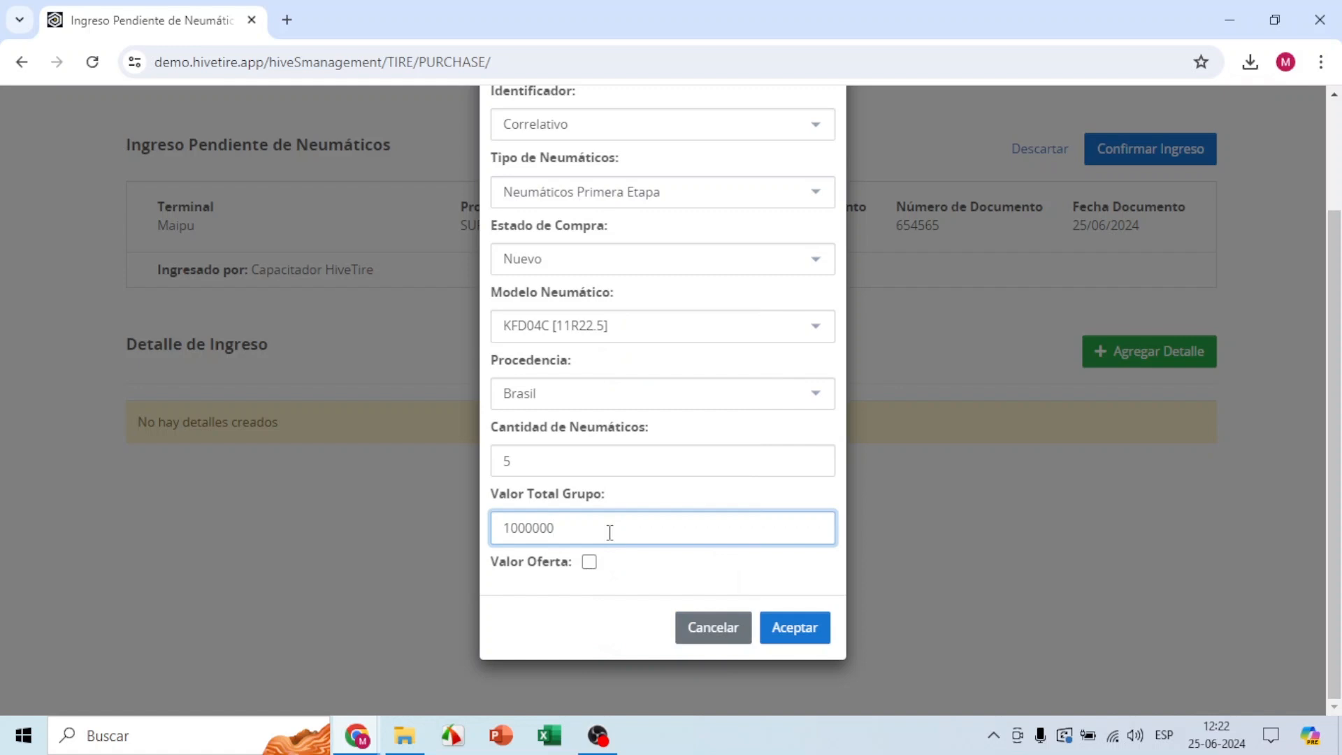
left_click(591, 564)
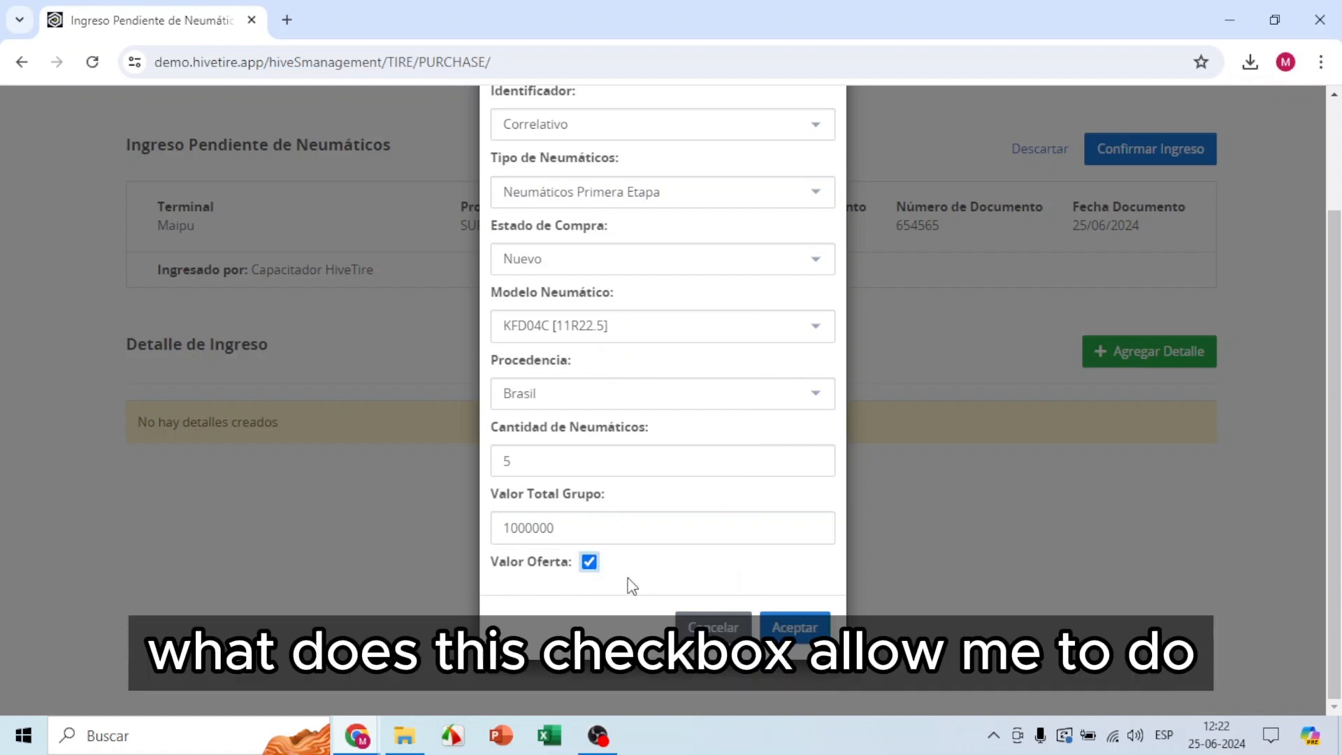
left_click(590, 563)
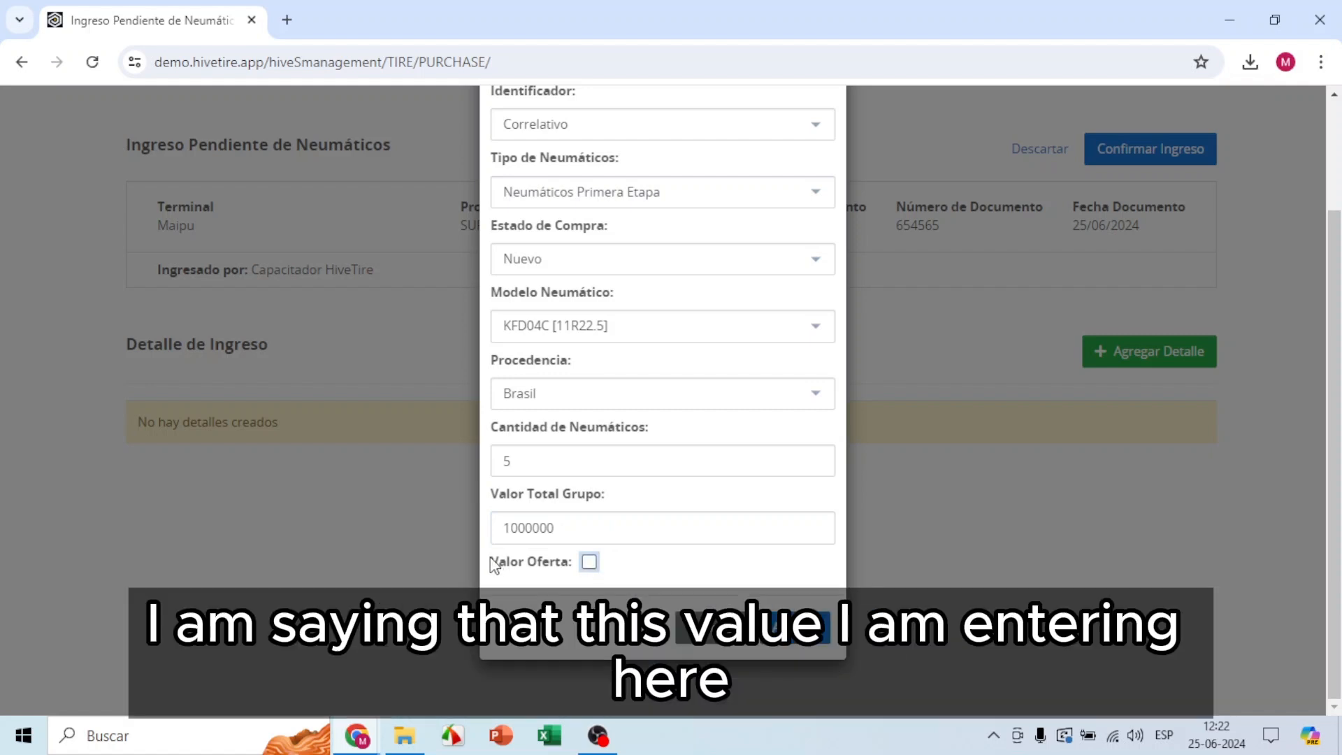
double_click(502, 529)
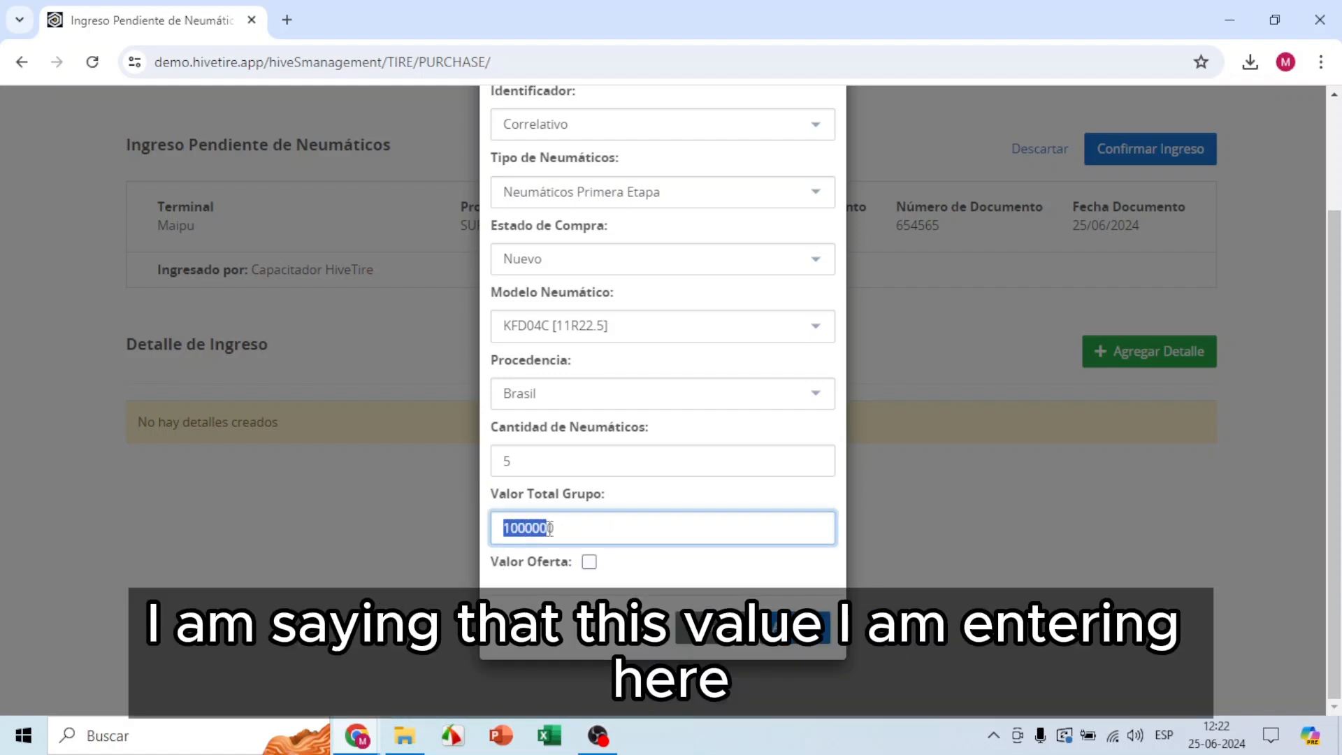
double_click(538, 461)
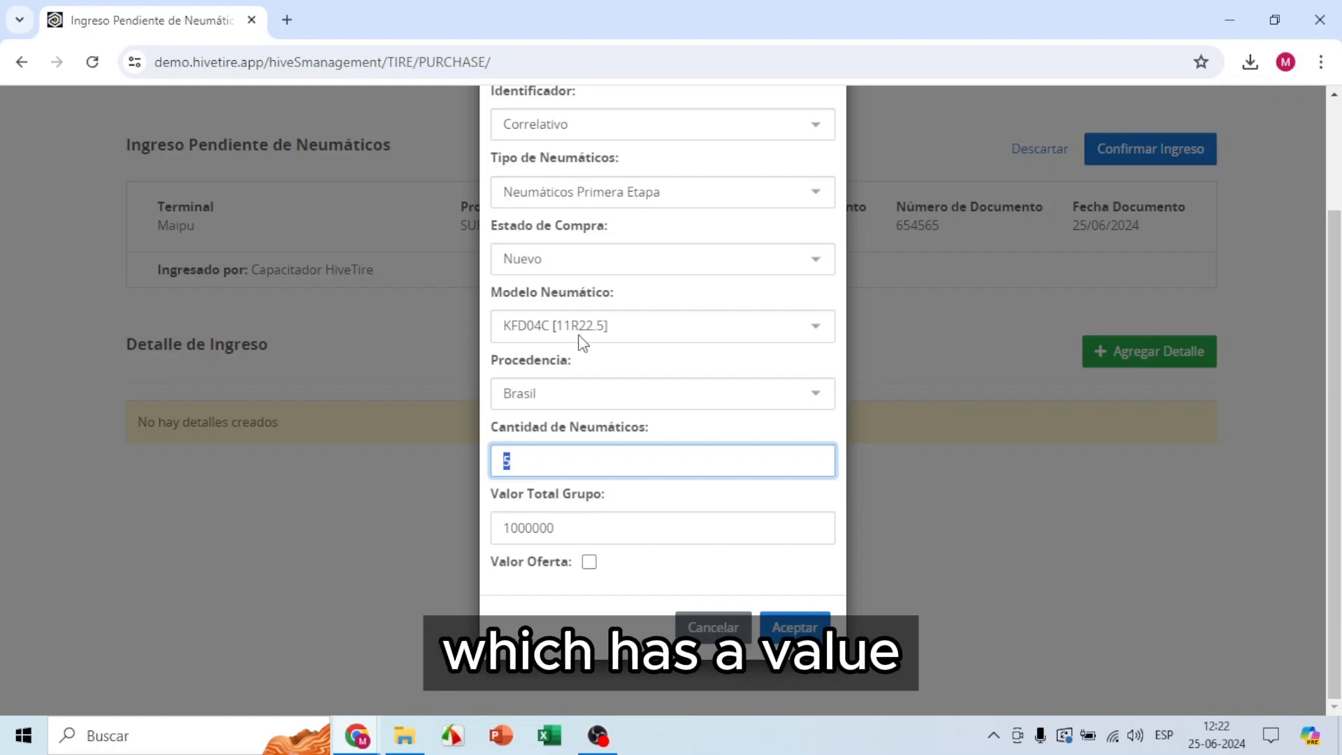
double_click(507, 534)
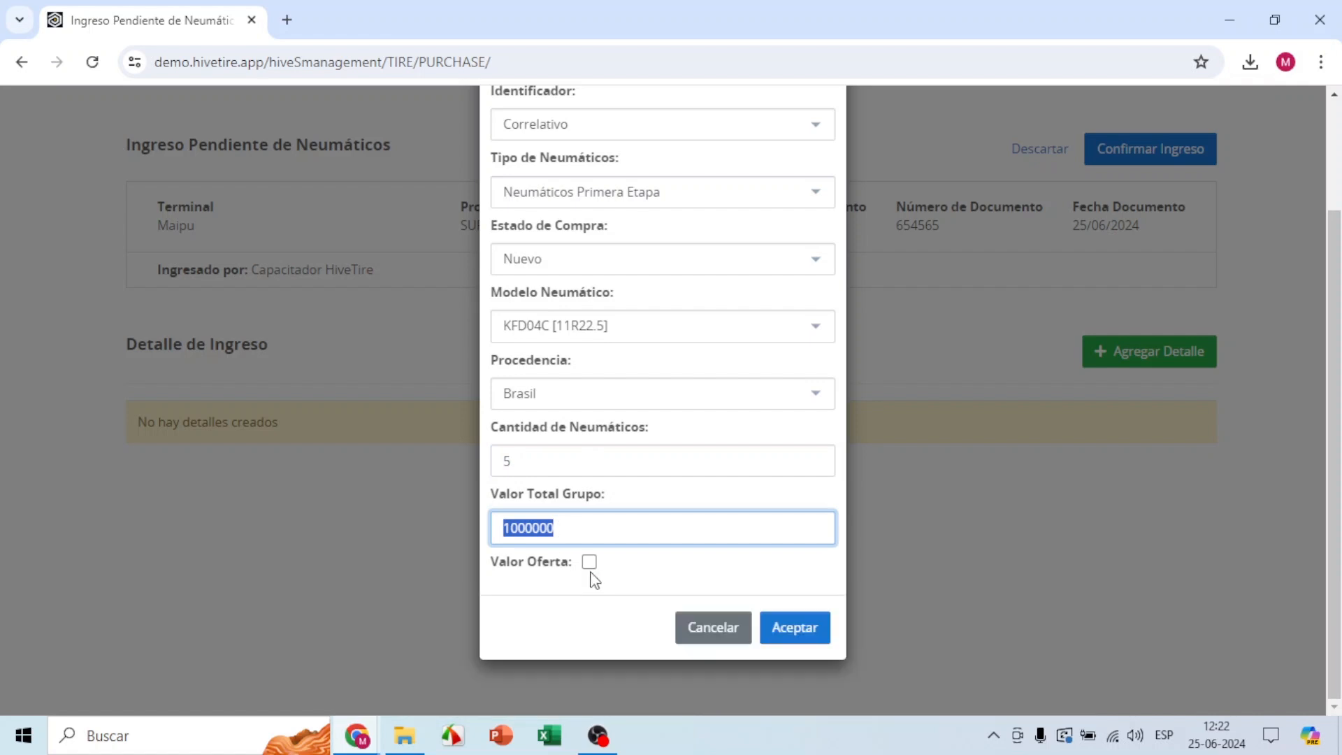
left_click(589, 592)
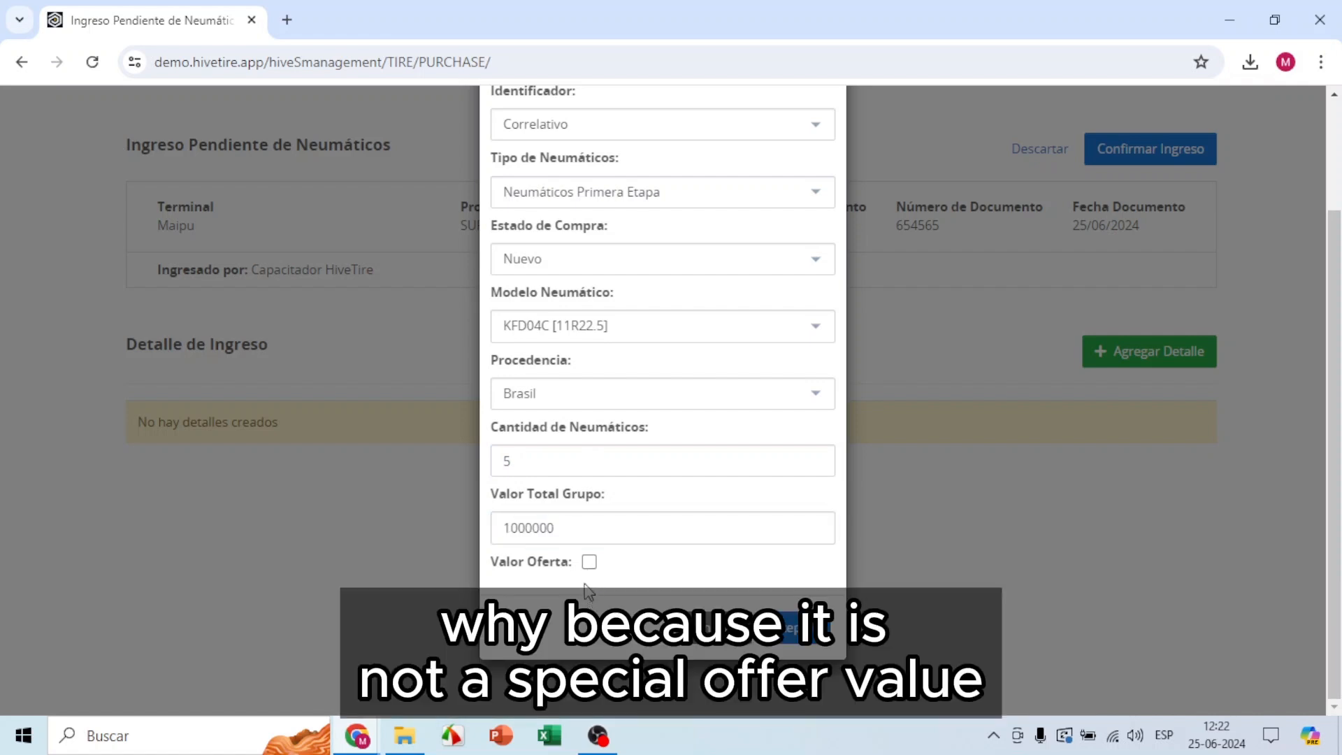
double_click(582, 533)
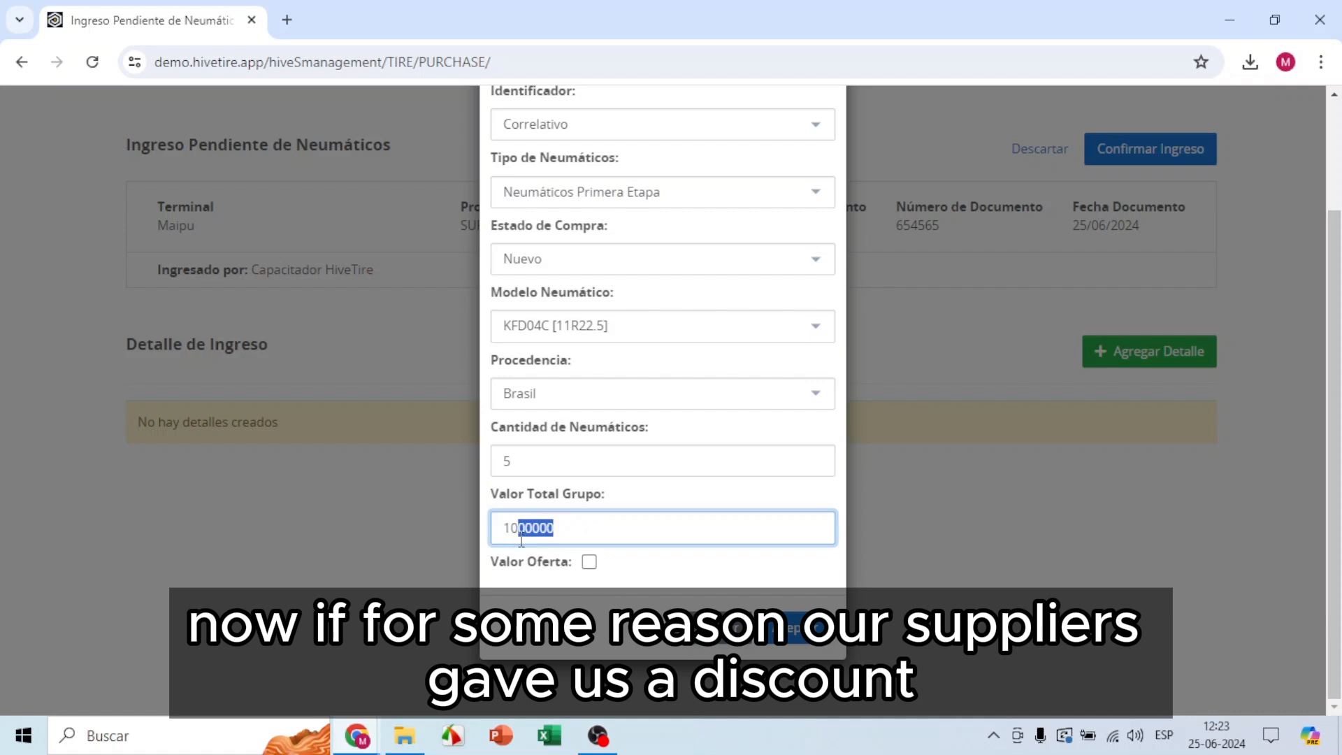
left_click(553, 536)
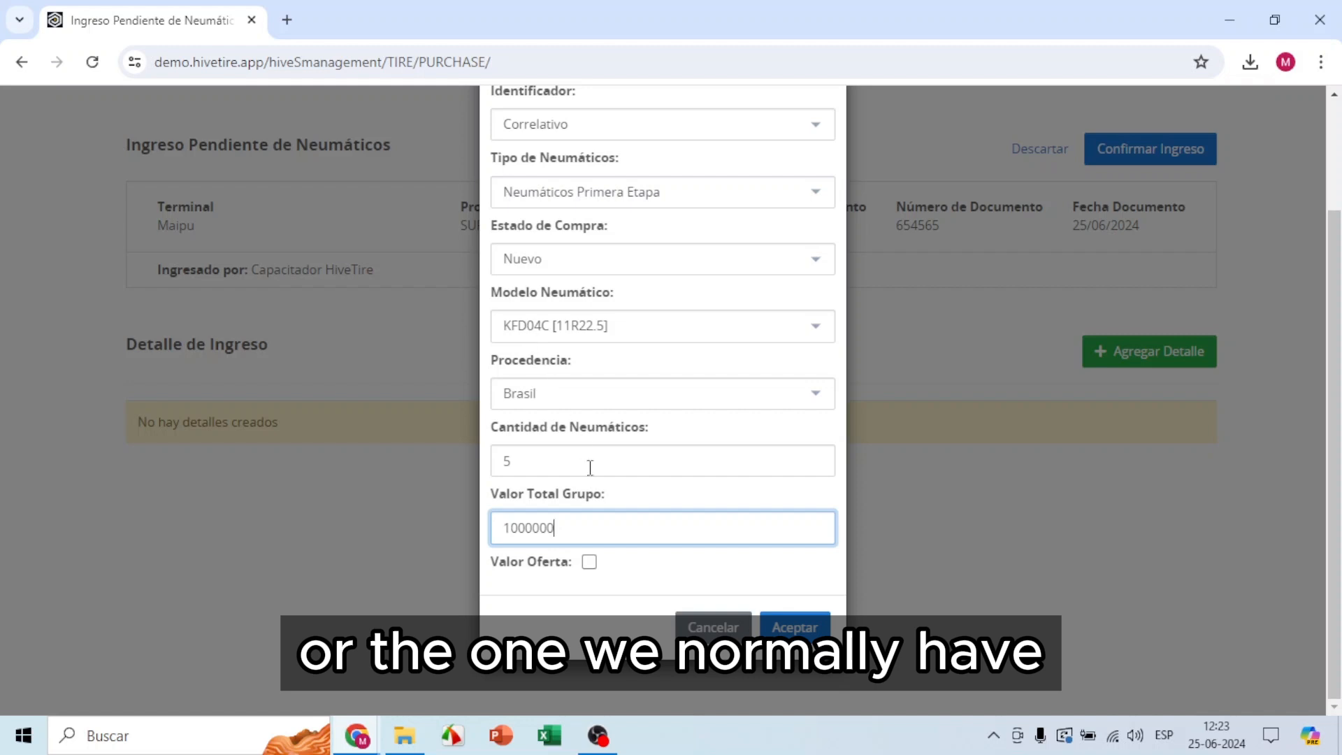
left_click(589, 562)
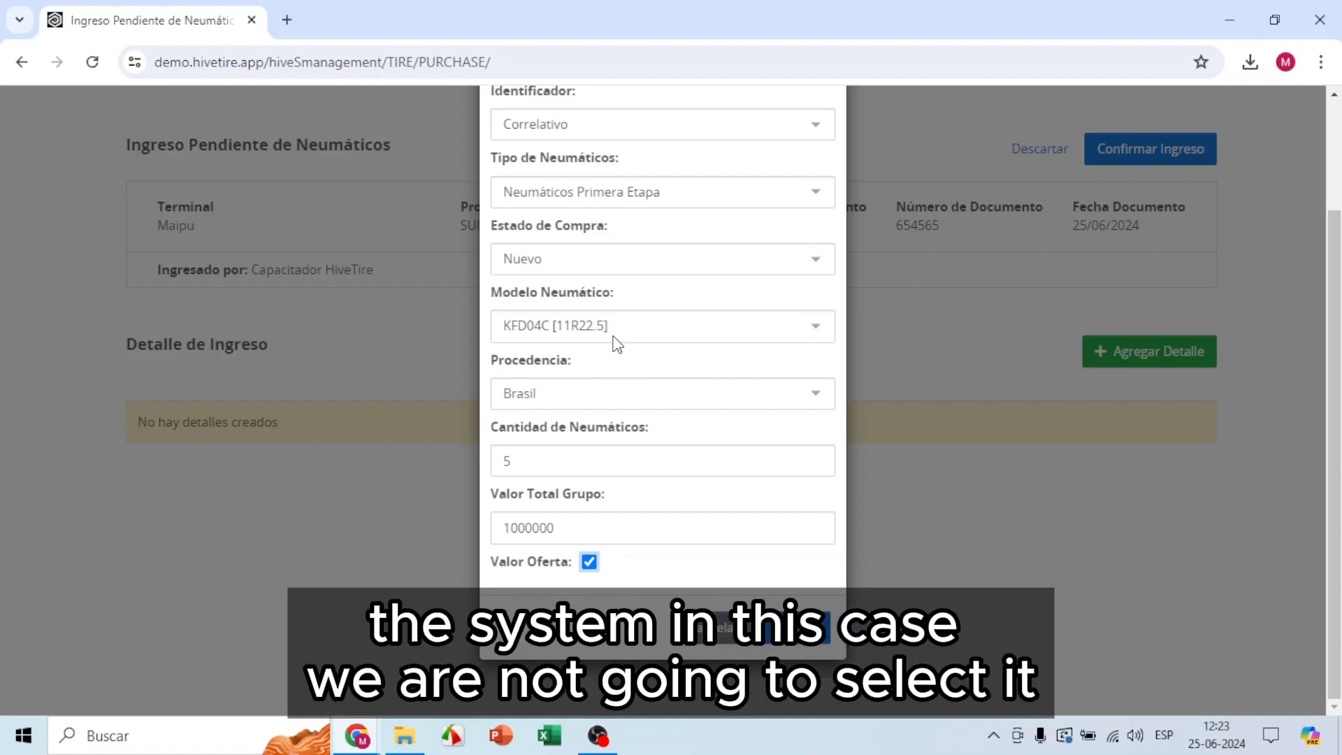
left_click(590, 565)
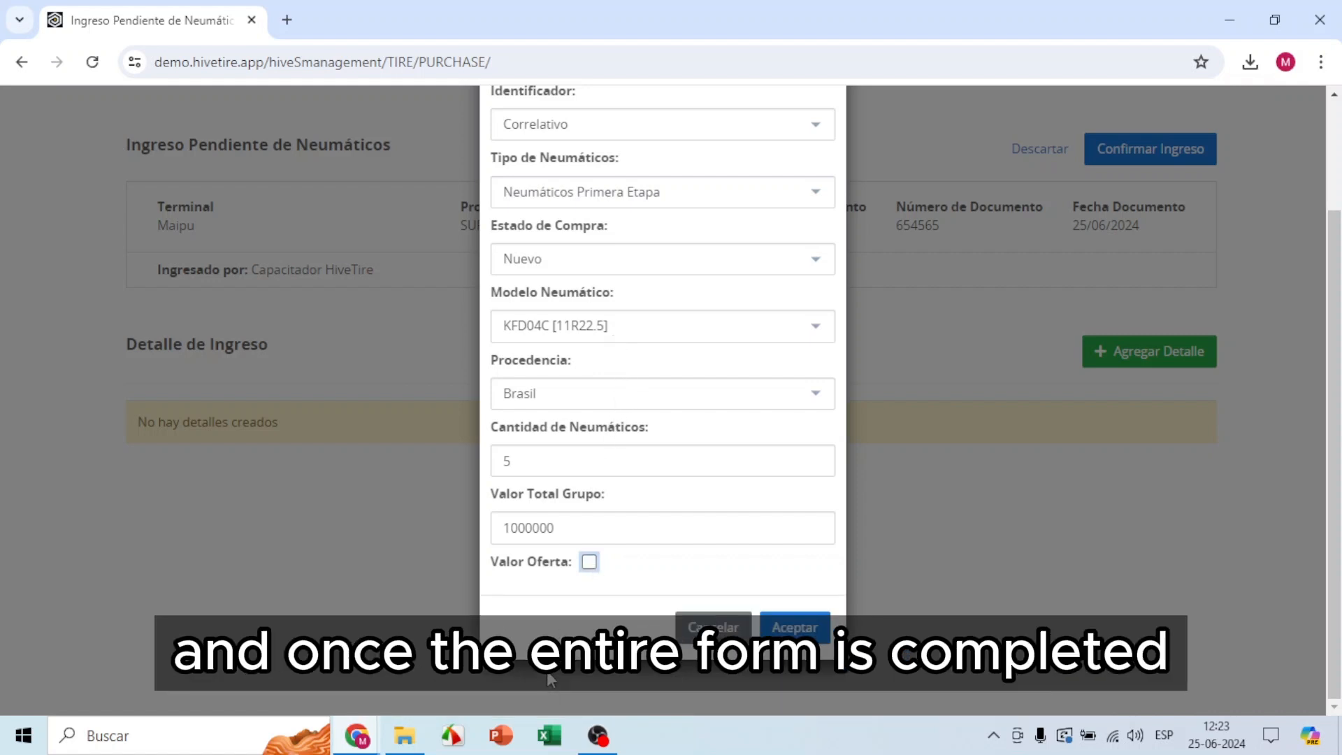
Accept the completed entry detail to add the Kumho tire group to the pending entry
scroll(674, 450, "up", 2)
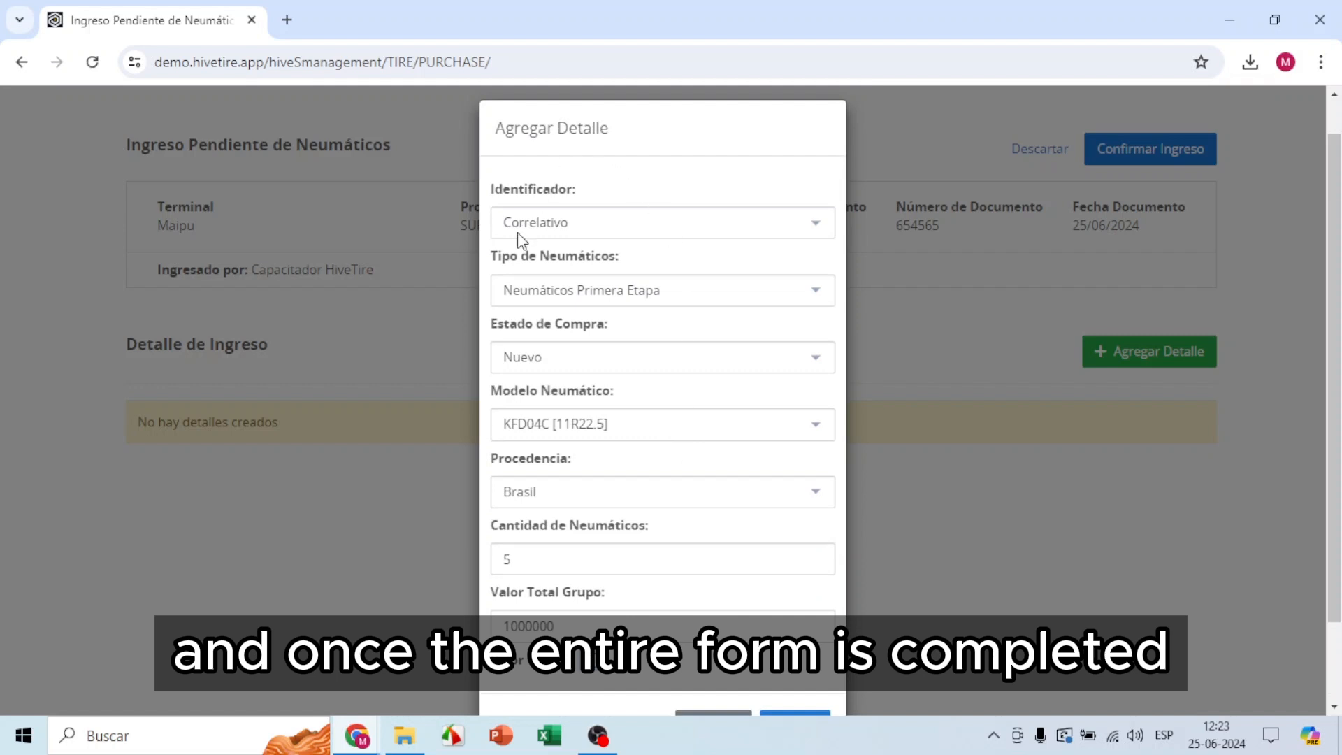
scroll(689, 386, "down", 2)
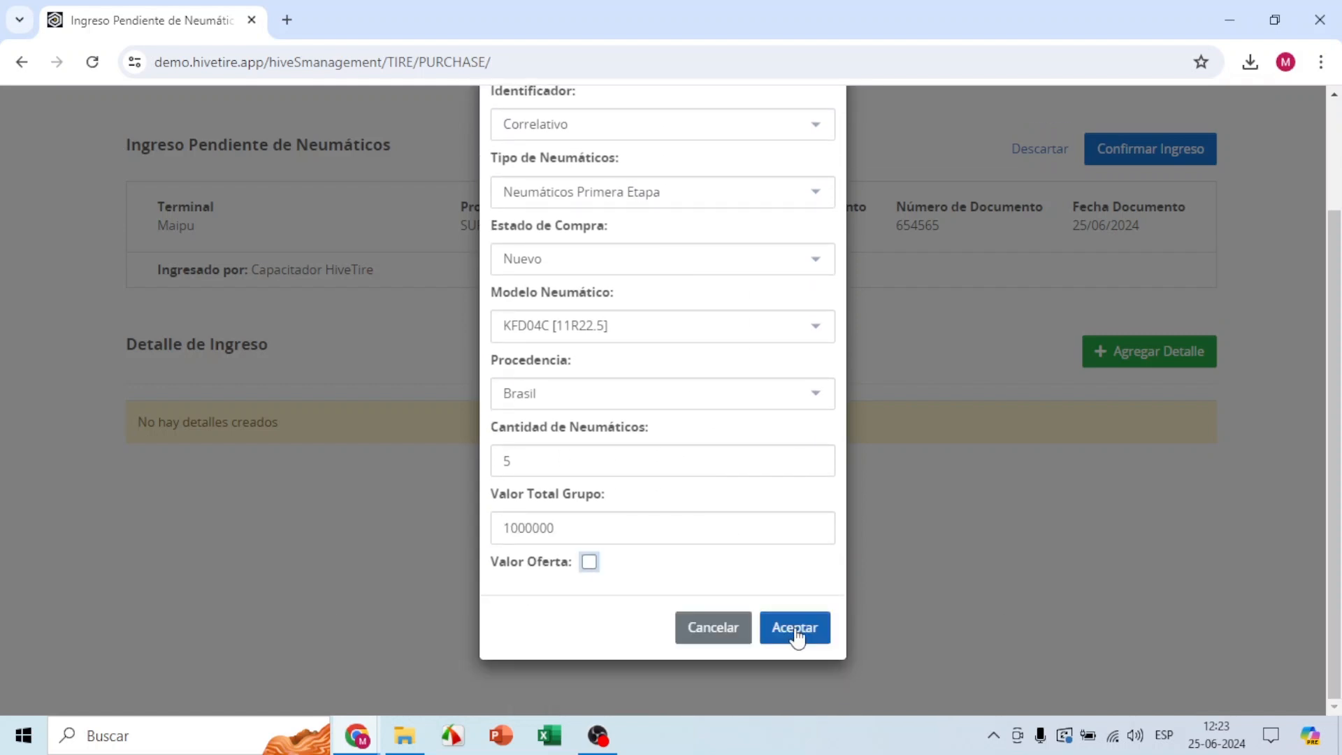
left_click(795, 627)
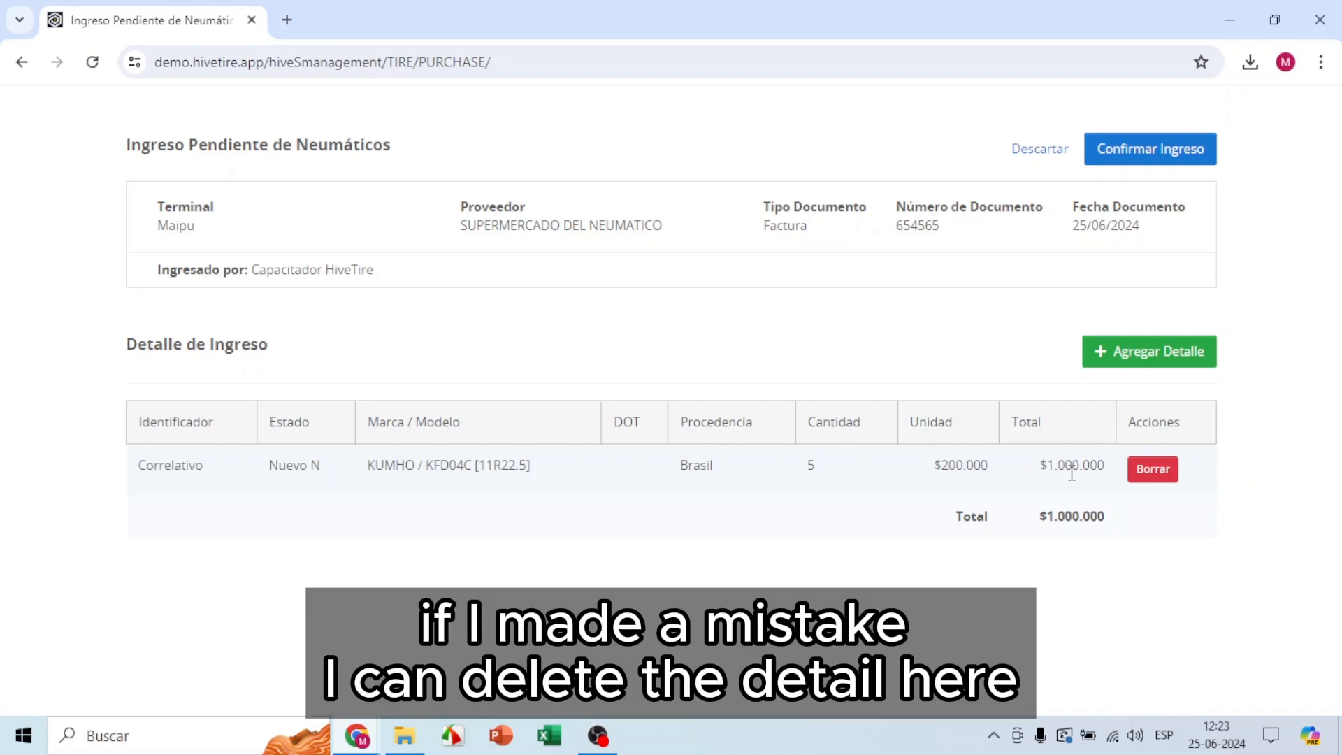
Start deleting the Kumho KFD04C [11R22.5] entry detail and cancel the deletion
left_click(1153, 474)
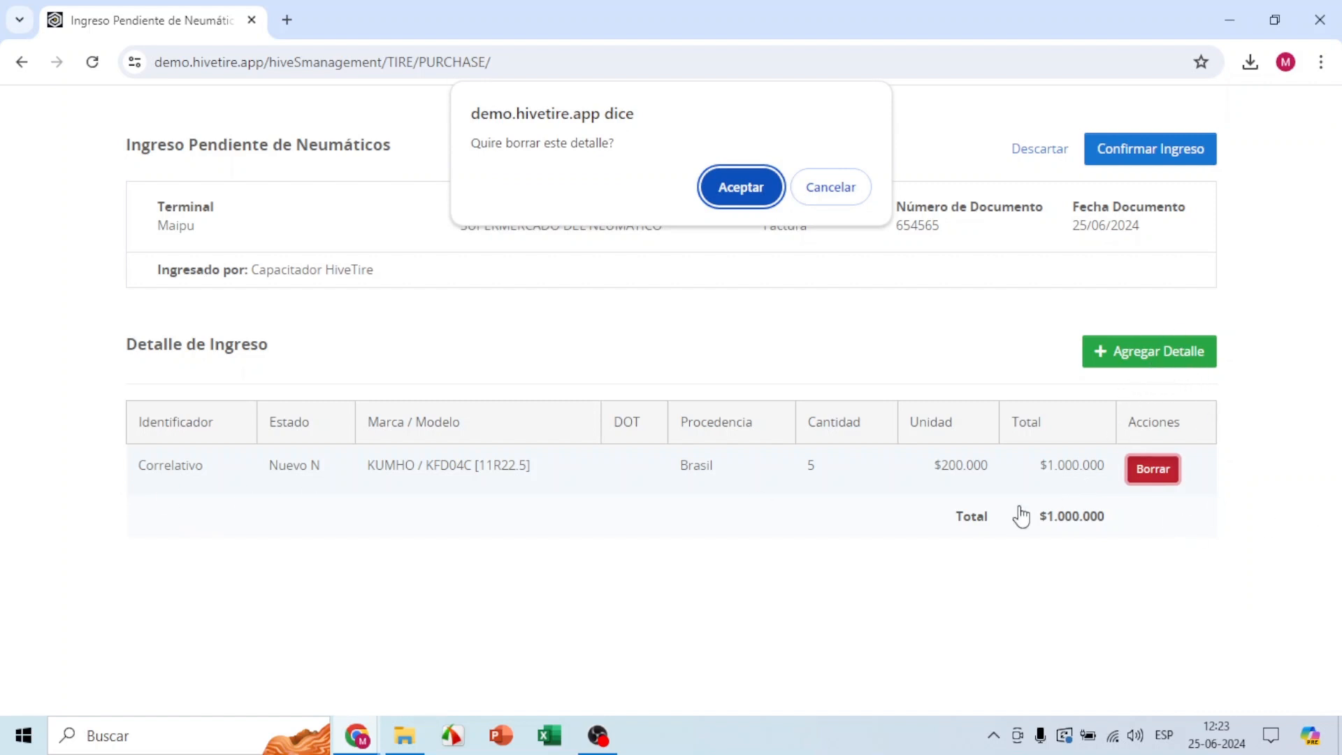
left_click(845, 197)
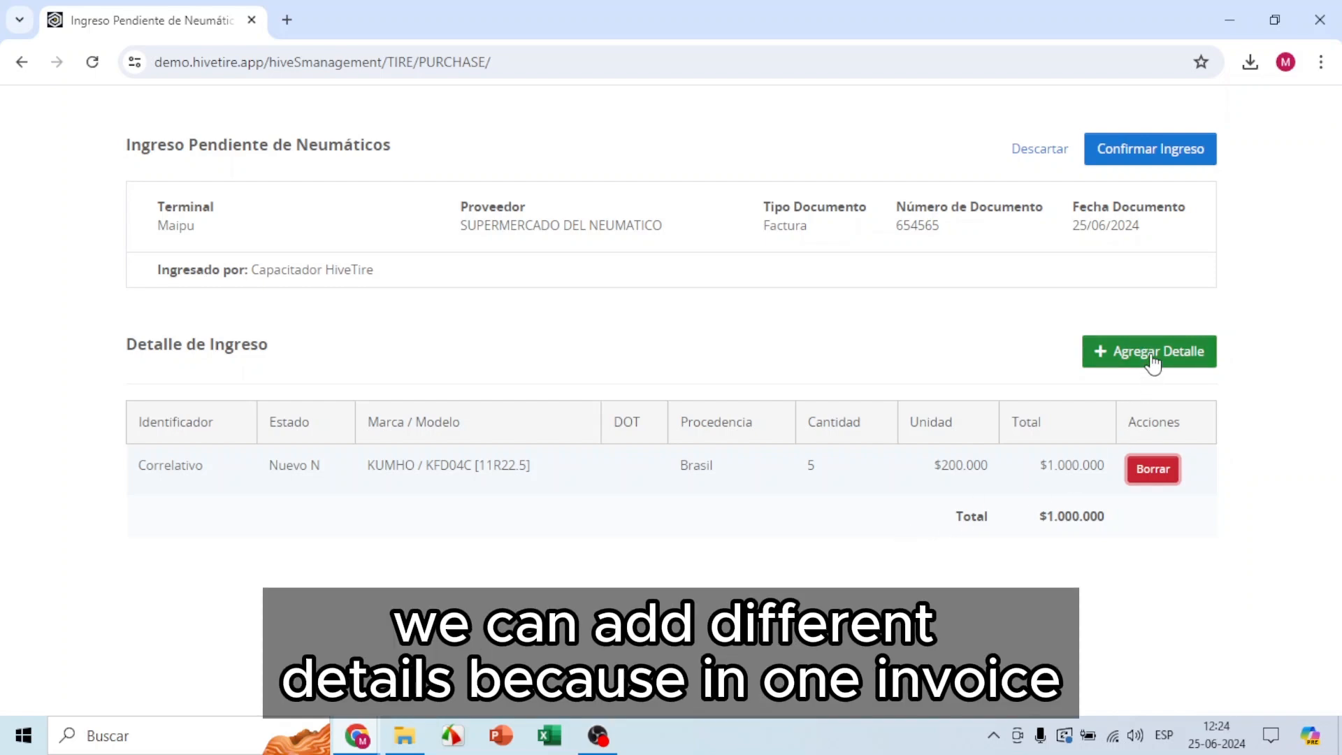
Add another entry detail with the Personalizado identifier and tire type Neumáticos Recauchados
left_click(1153, 362)
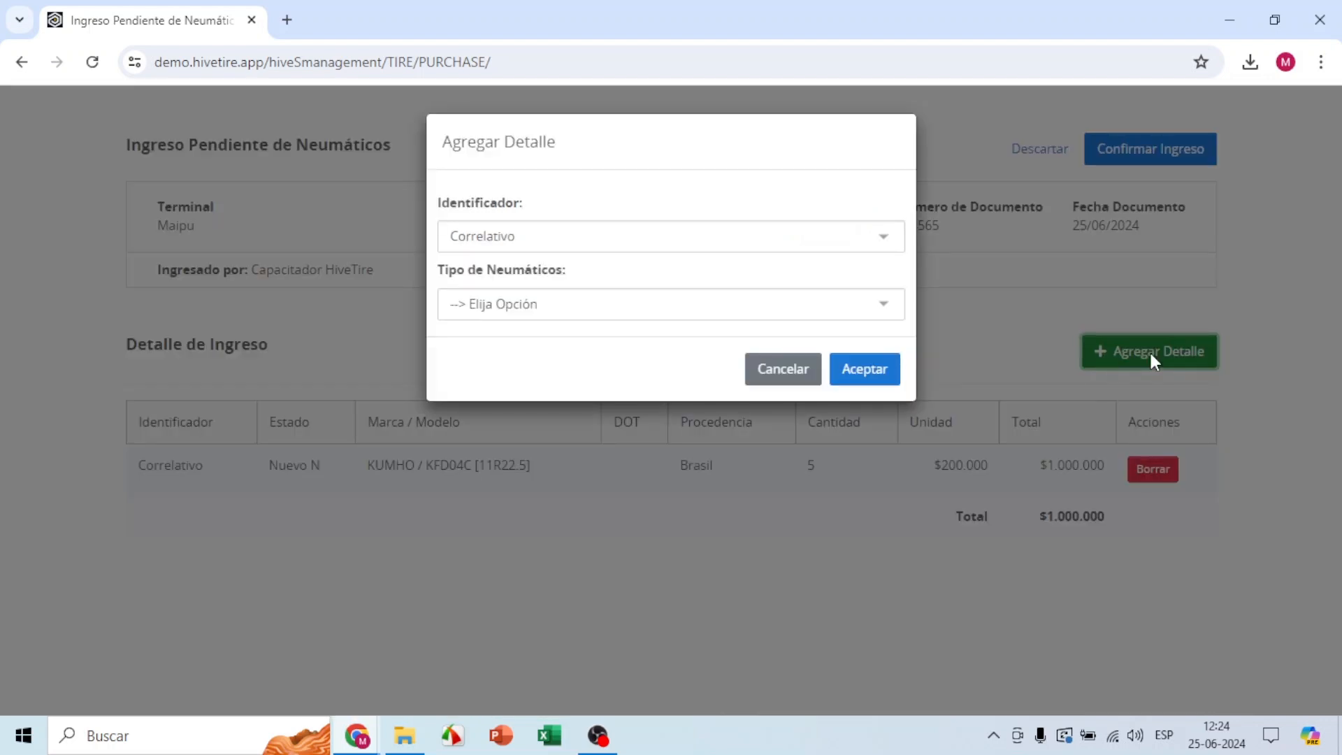
left_click(729, 238)
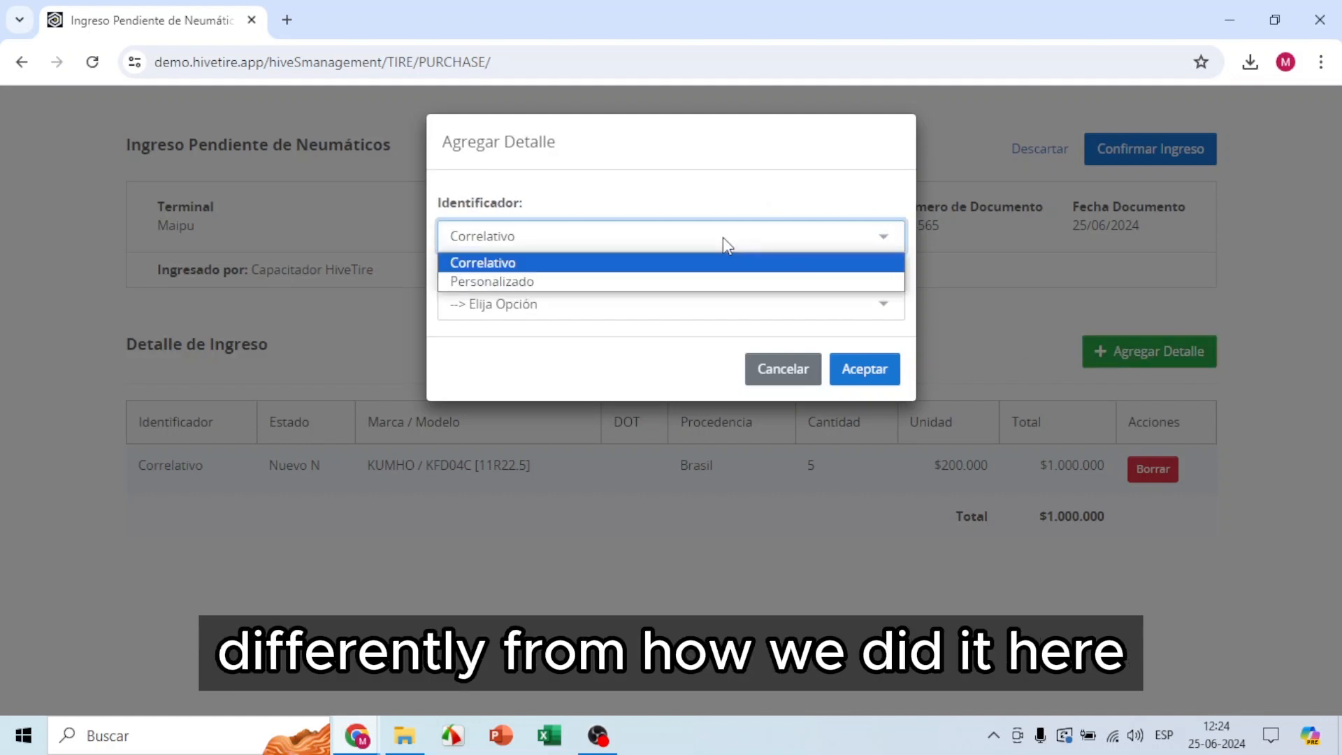
left_click(528, 282)
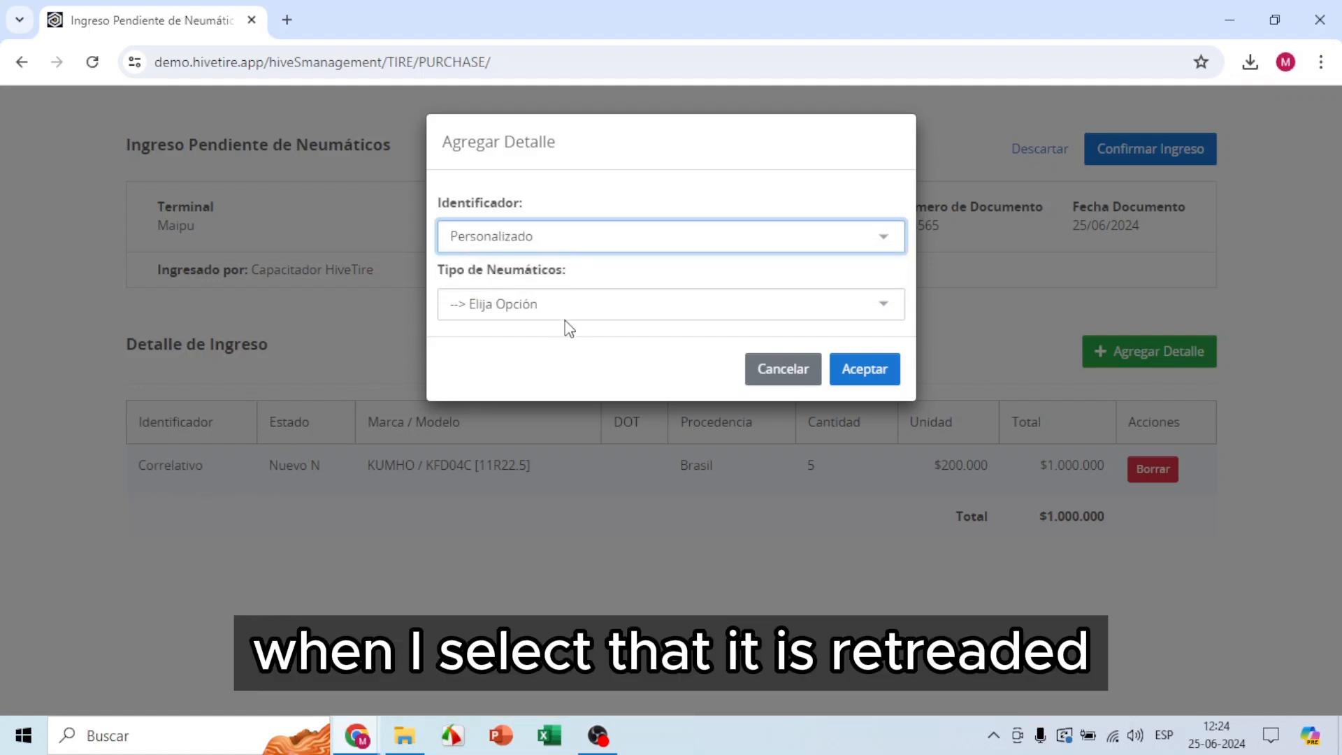
left_click(578, 305)
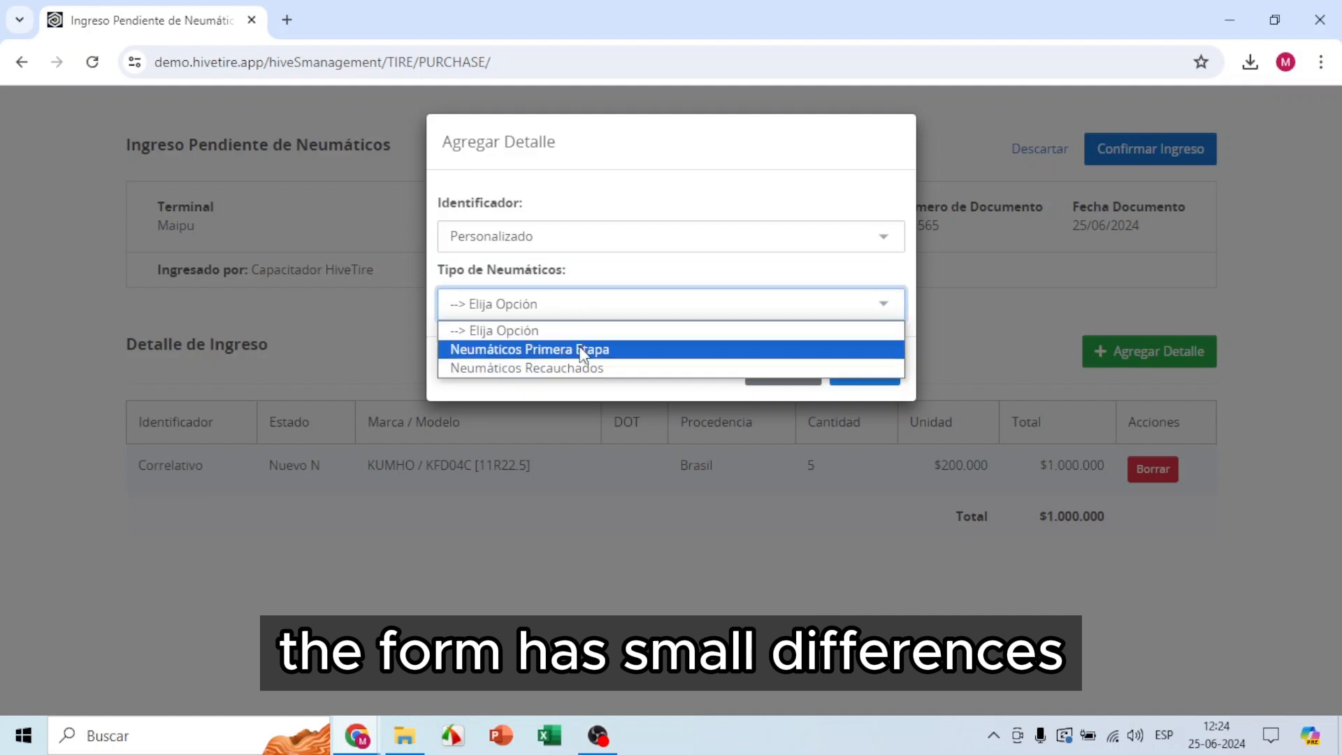
left_click(583, 369)
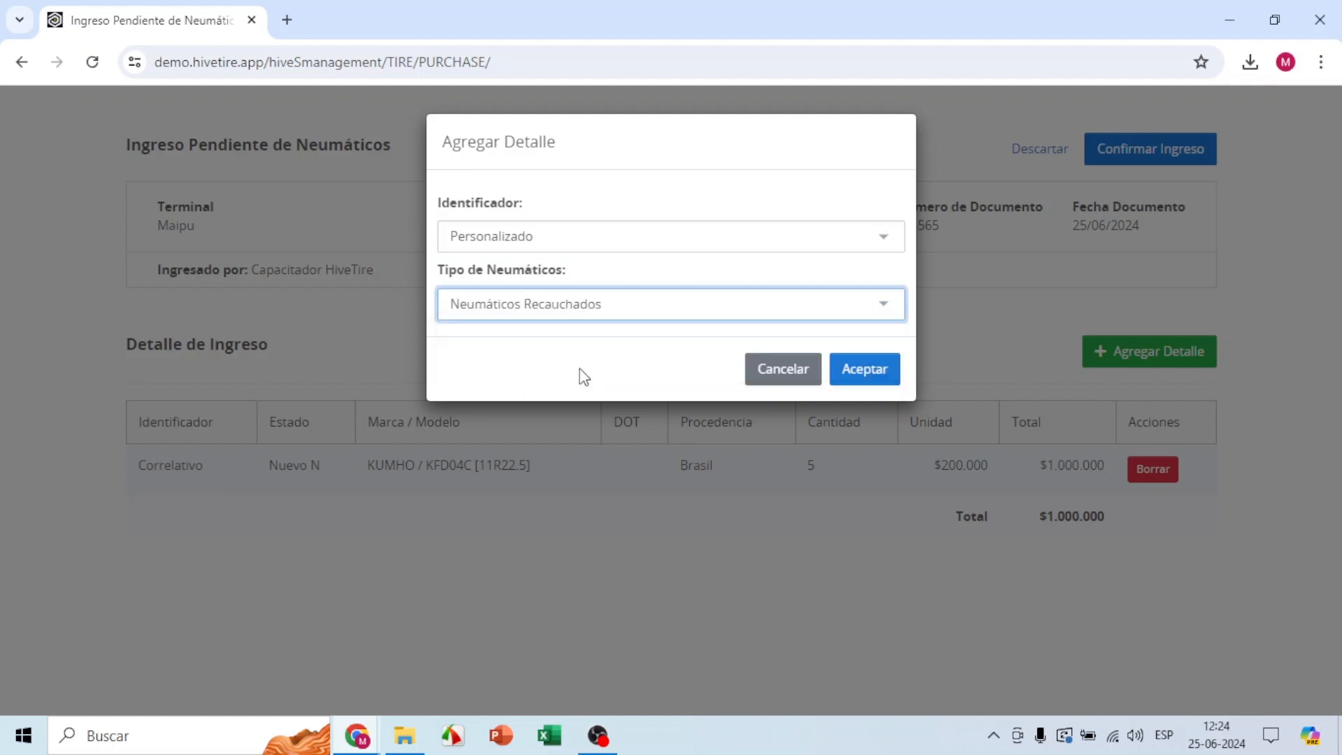
Keep the purchase condition of the retreaded tires as Nuevo in the new entry detail
scroll(686, 447, "down", 4)
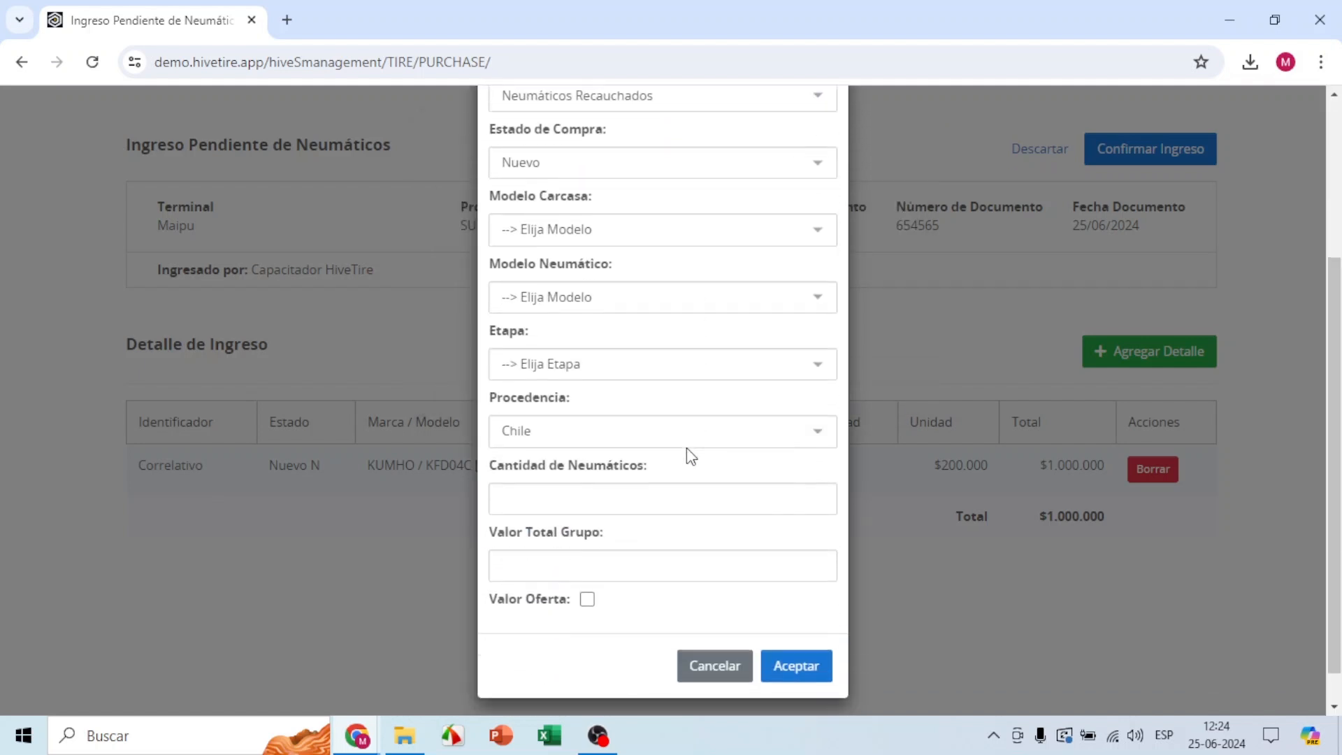
scroll(688, 448, "up", 2)
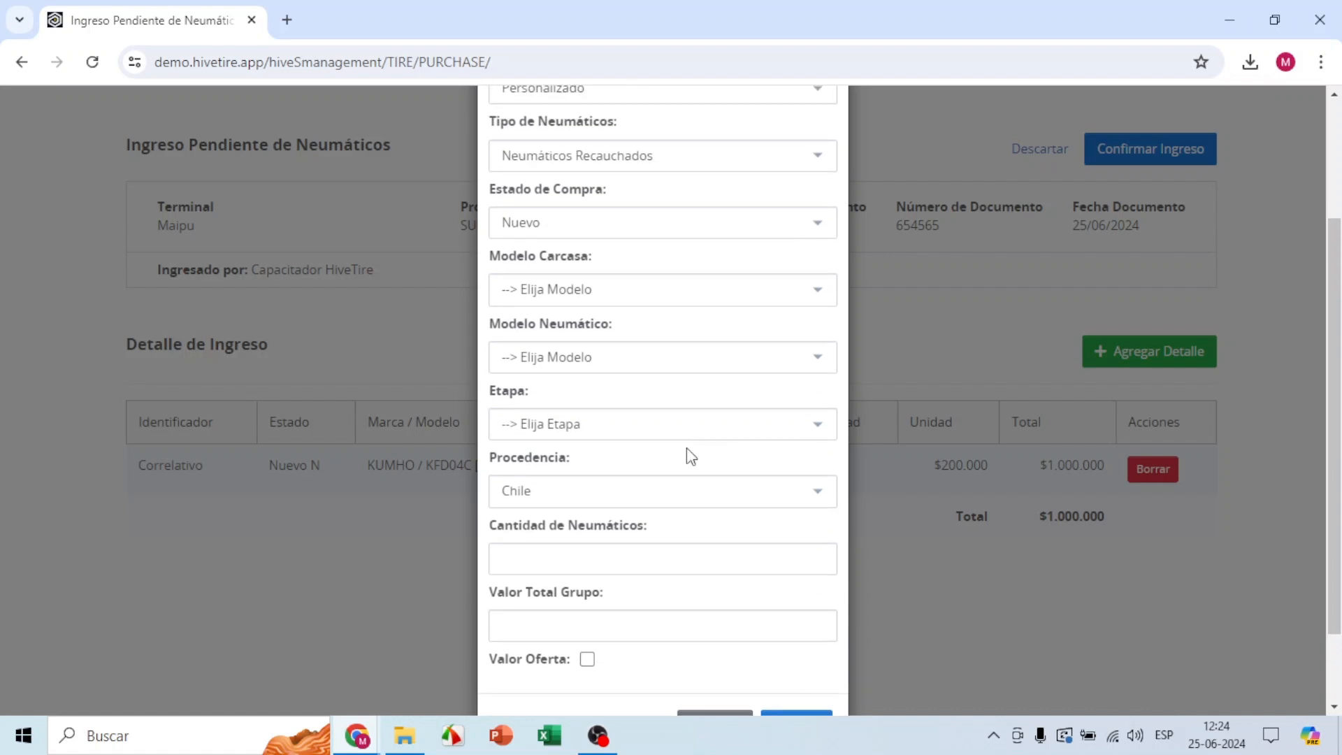
scroll(690, 460, "up", 2)
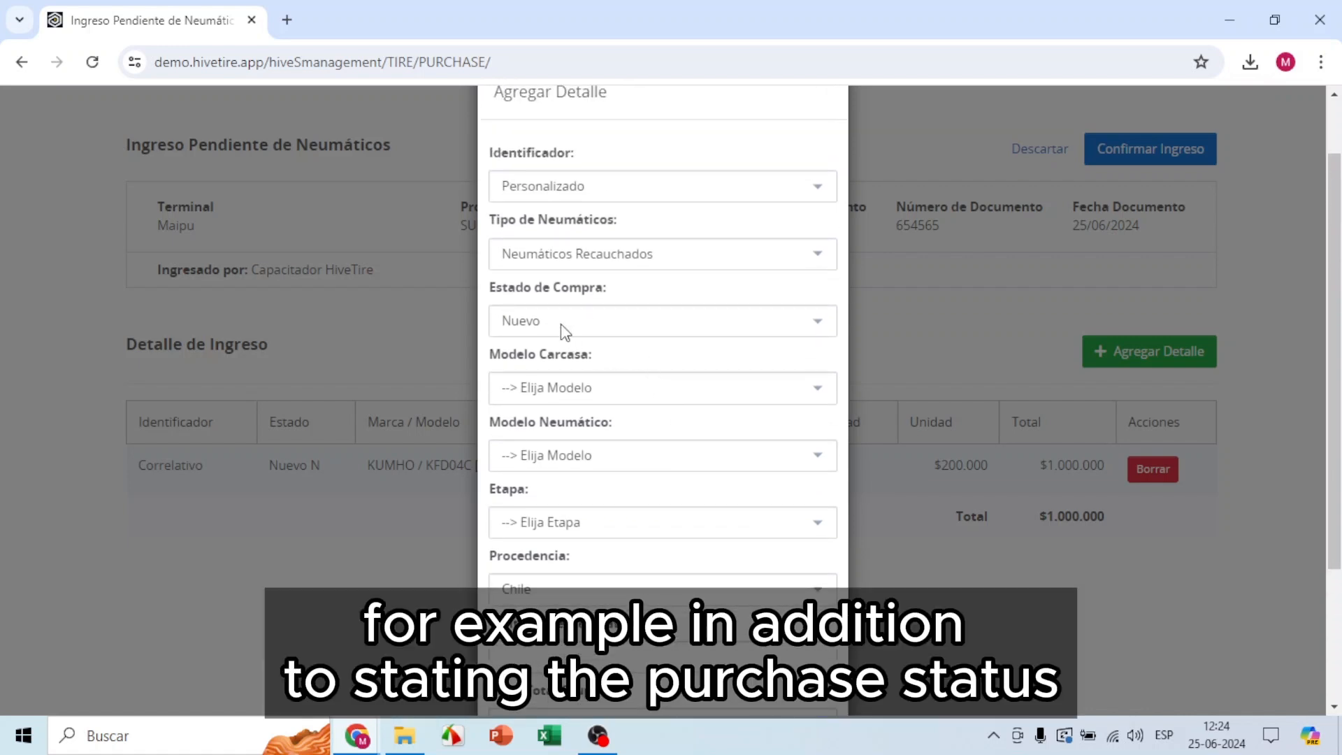
left_click(644, 334)
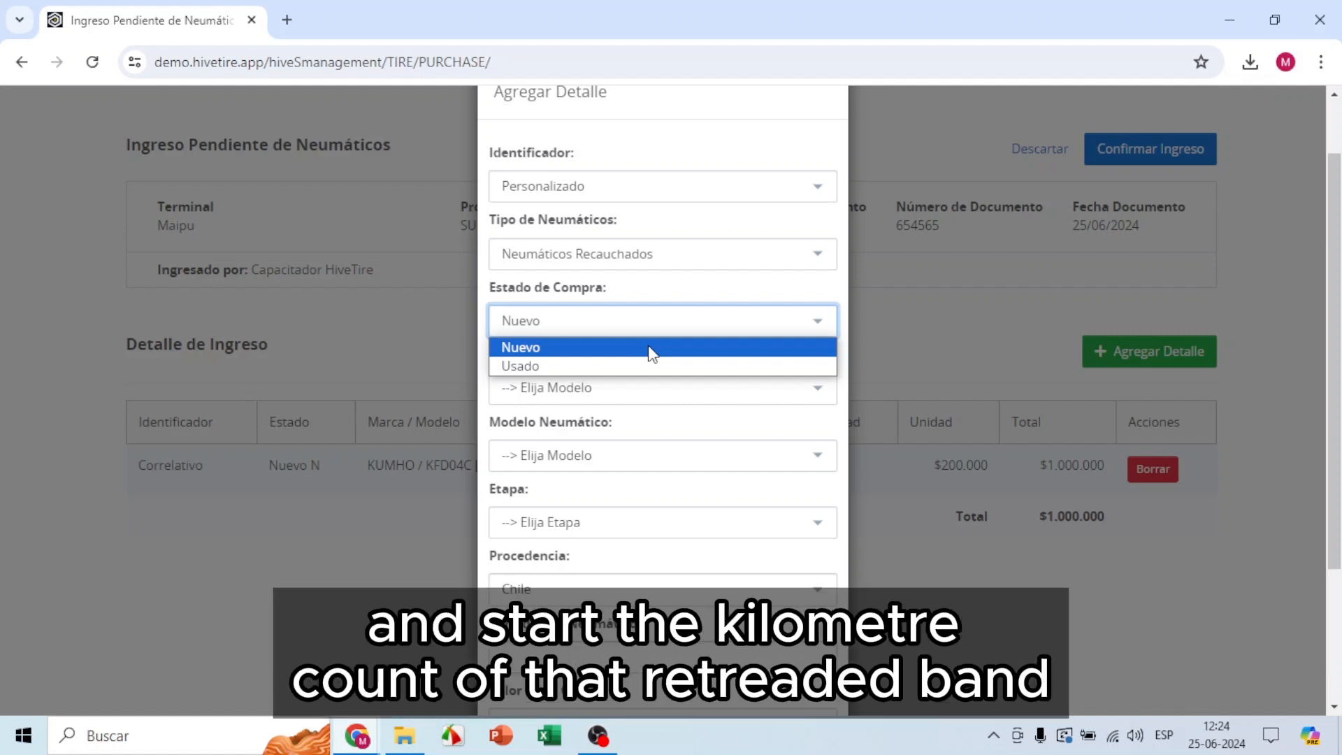
left_click(650, 348)
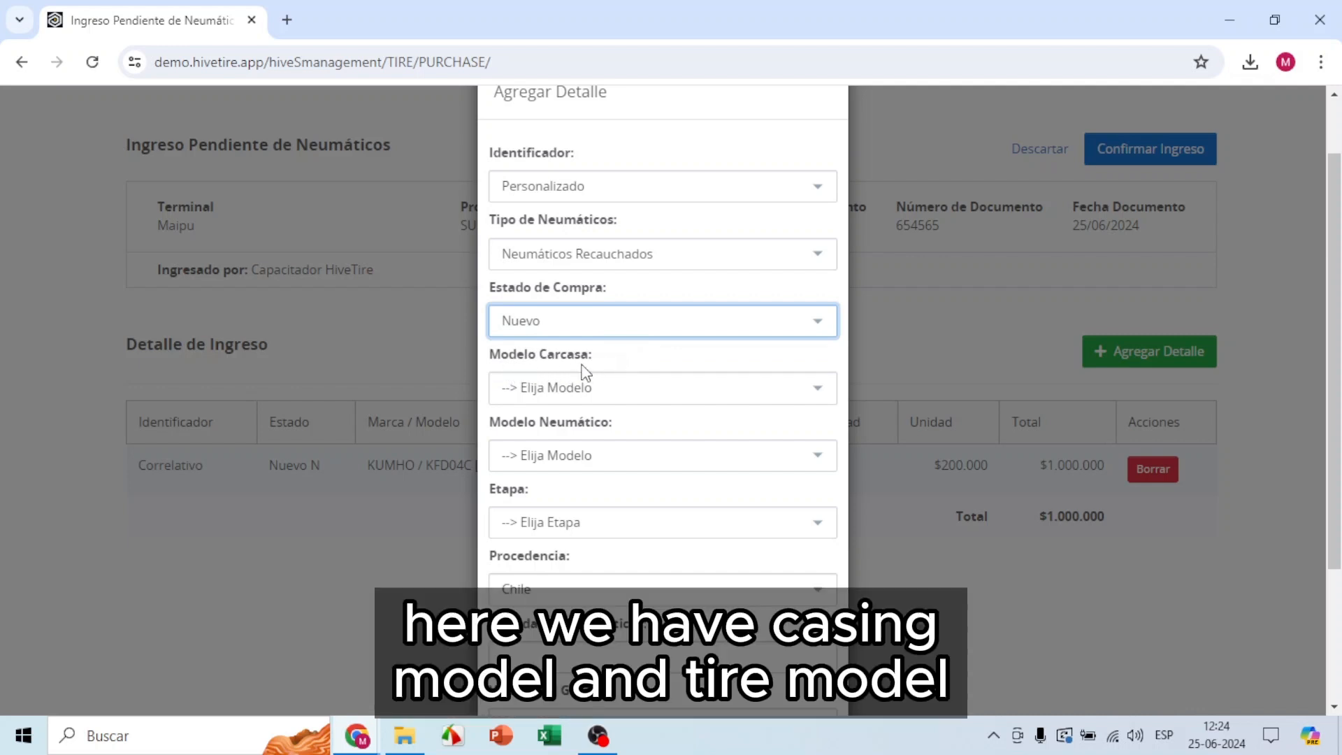
Choose casing model R-249 [295/60R22.5] and the Tipler tire model RT-75 [Banda Recauchaje] for the retreaded tires
left_click(667, 392)
scroll(624, 196, "down", 12)
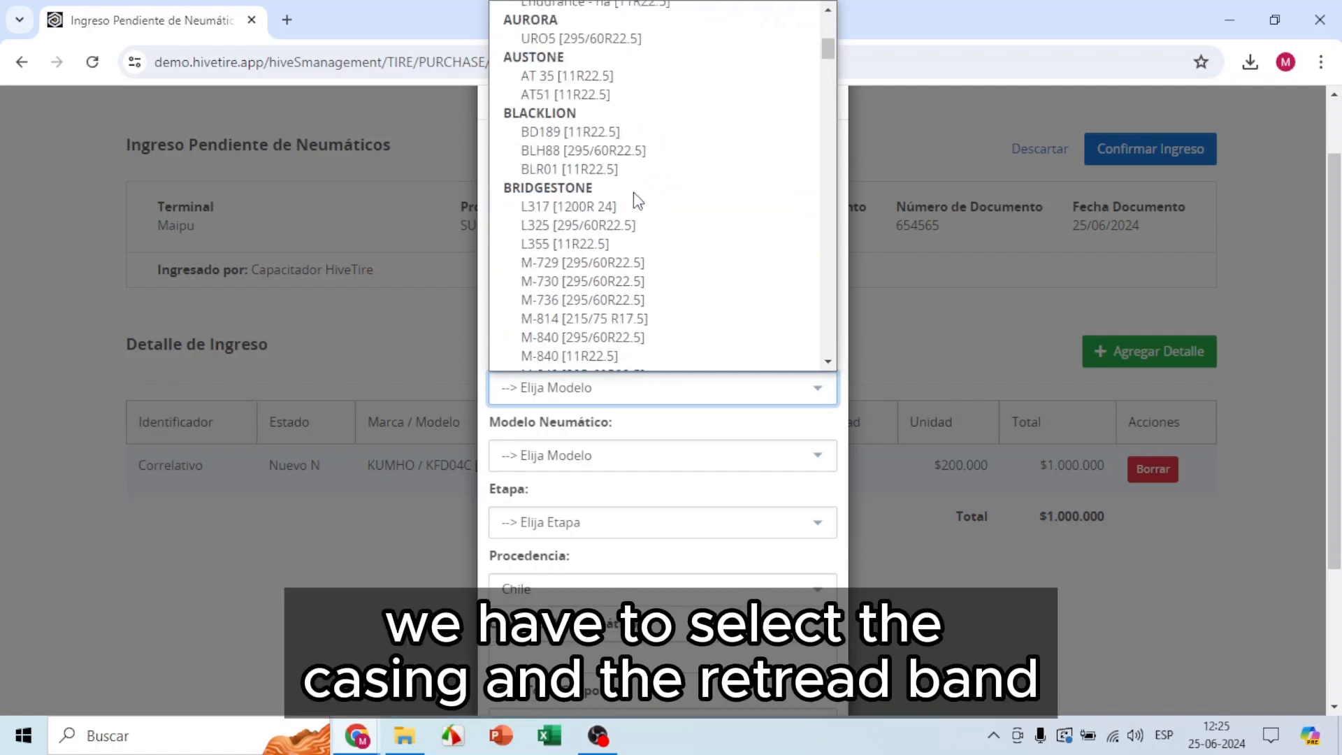
left_click(600, 174)
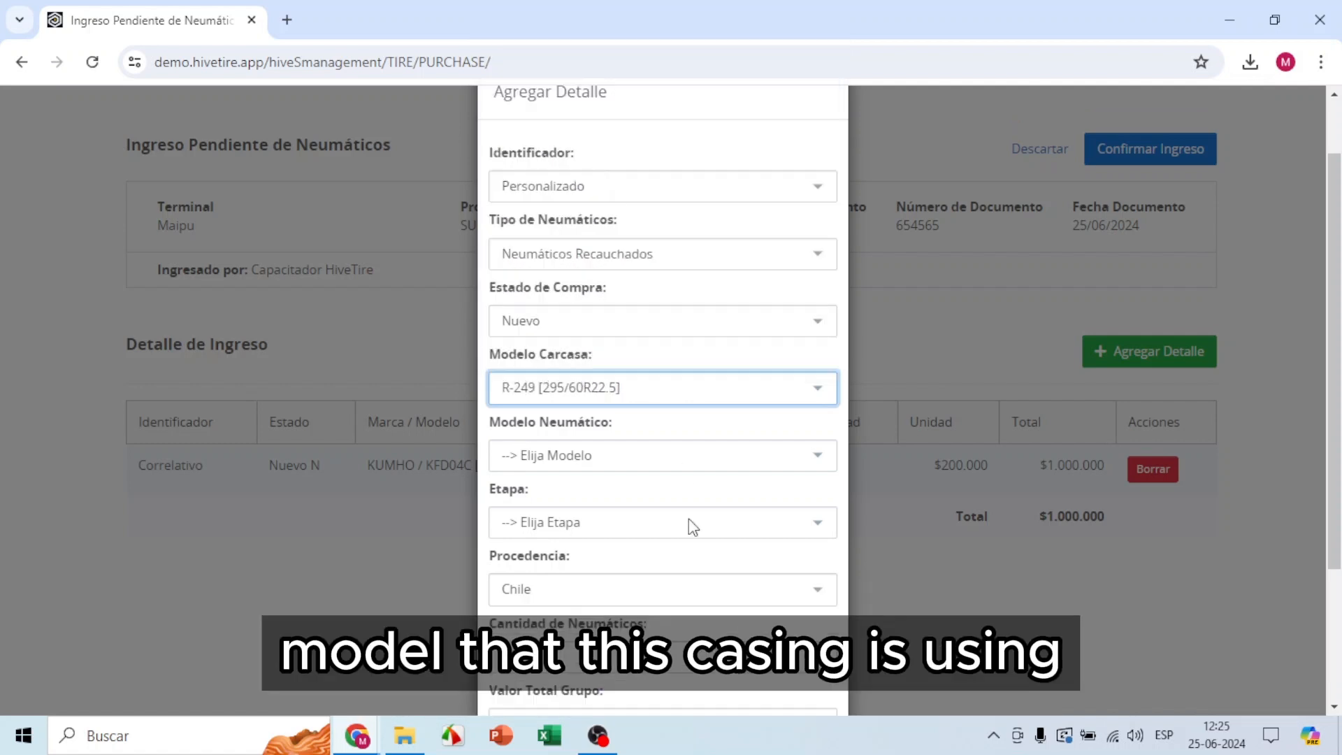
left_click(696, 457)
scroll(614, 287, "down", 10)
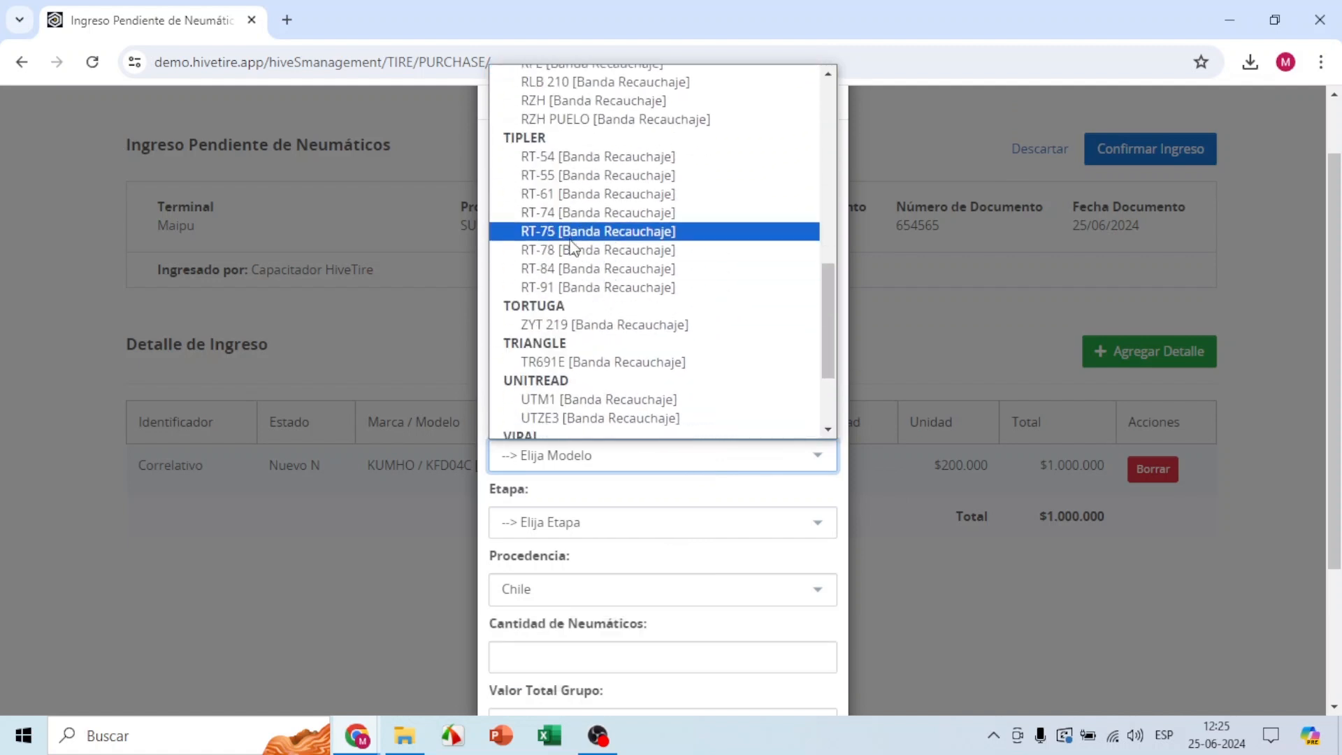
left_click(549, 231)
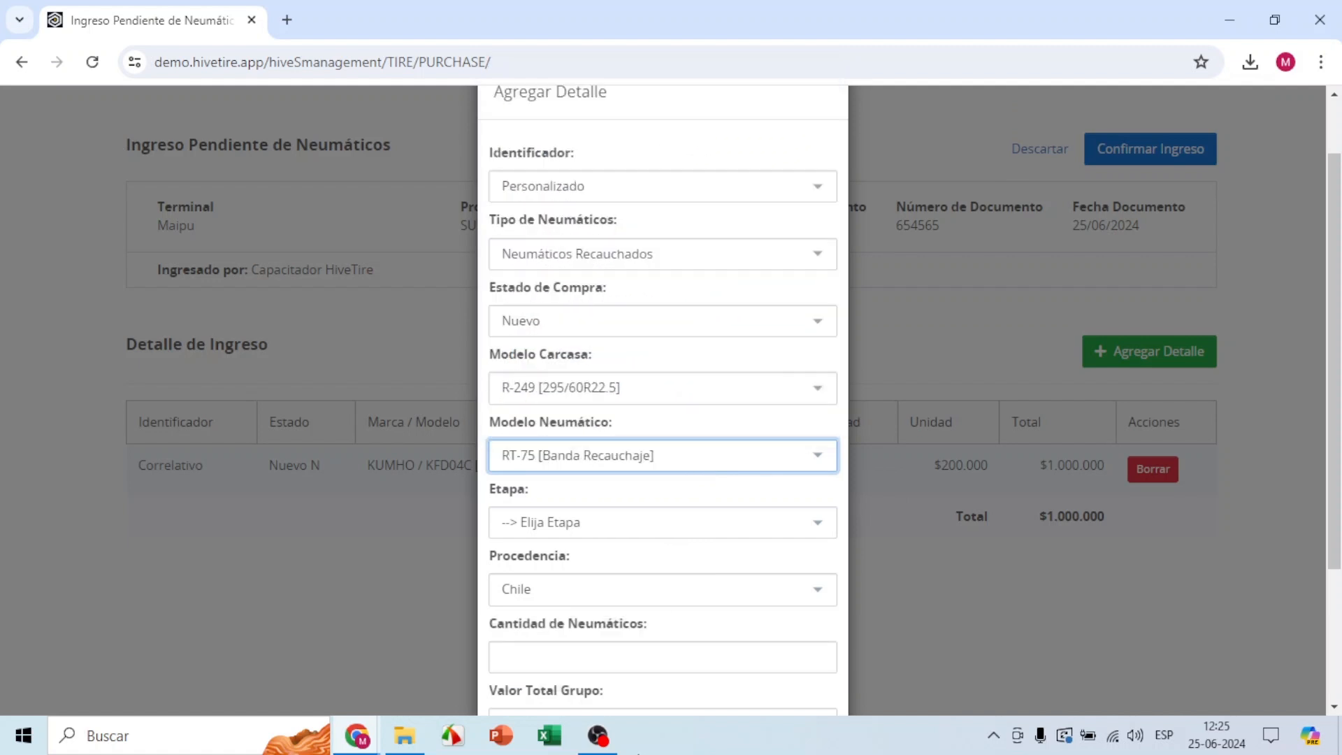
left_click(672, 500)
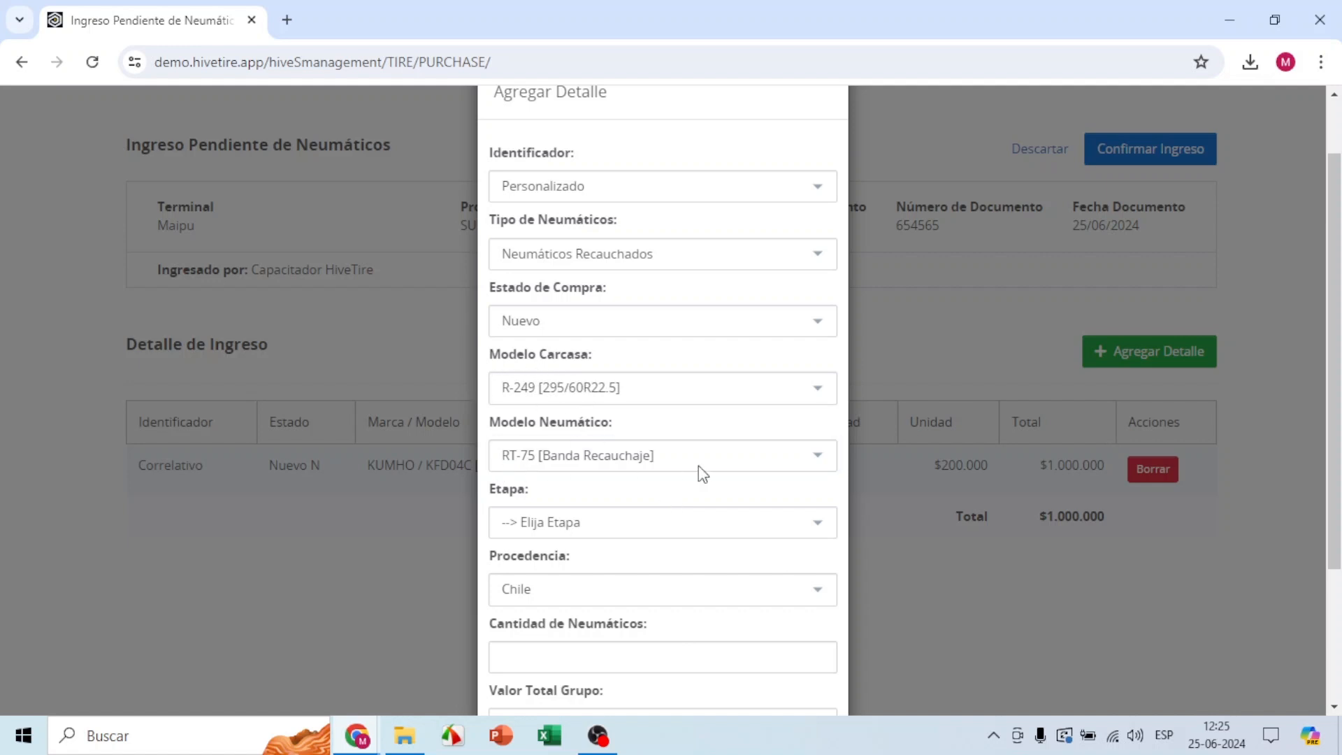
Set the stage (Etapa) of the retreaded tires to R1 in the new entry detail
scroll(698, 466, "down", 2)
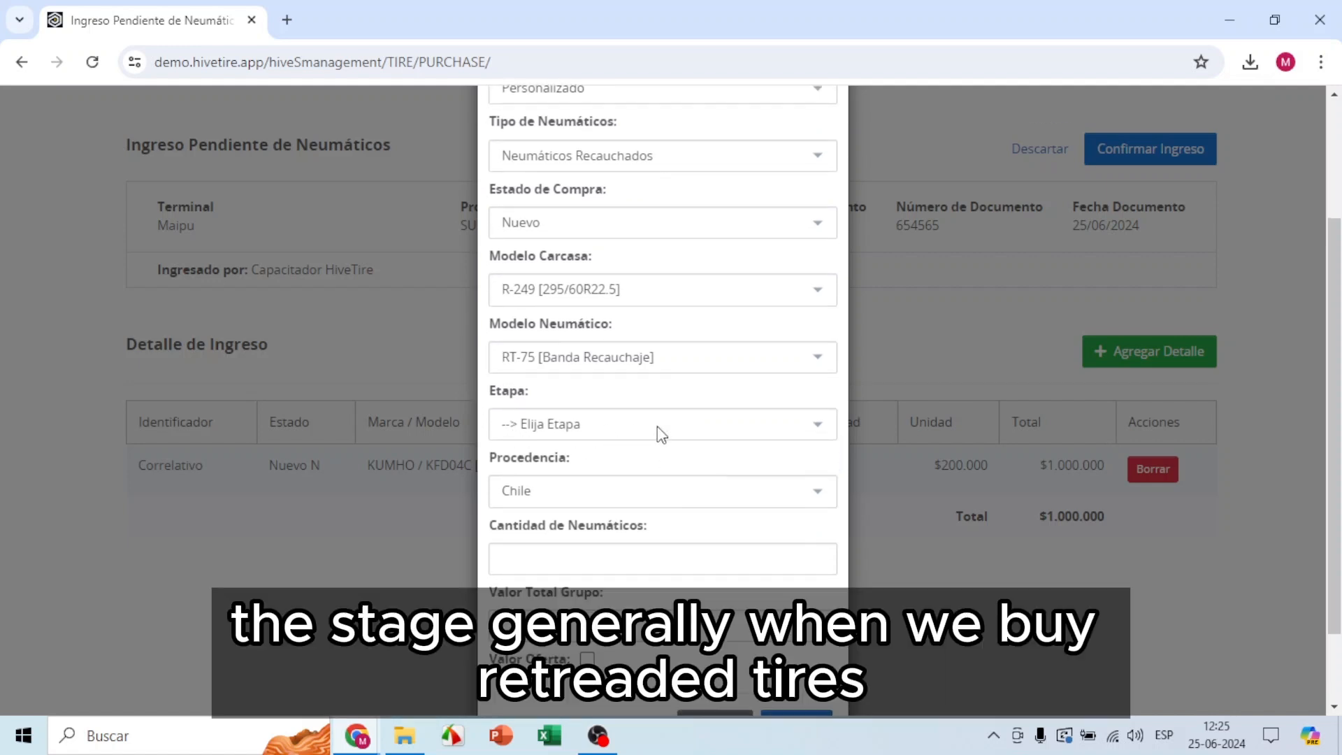
left_click(660, 430)
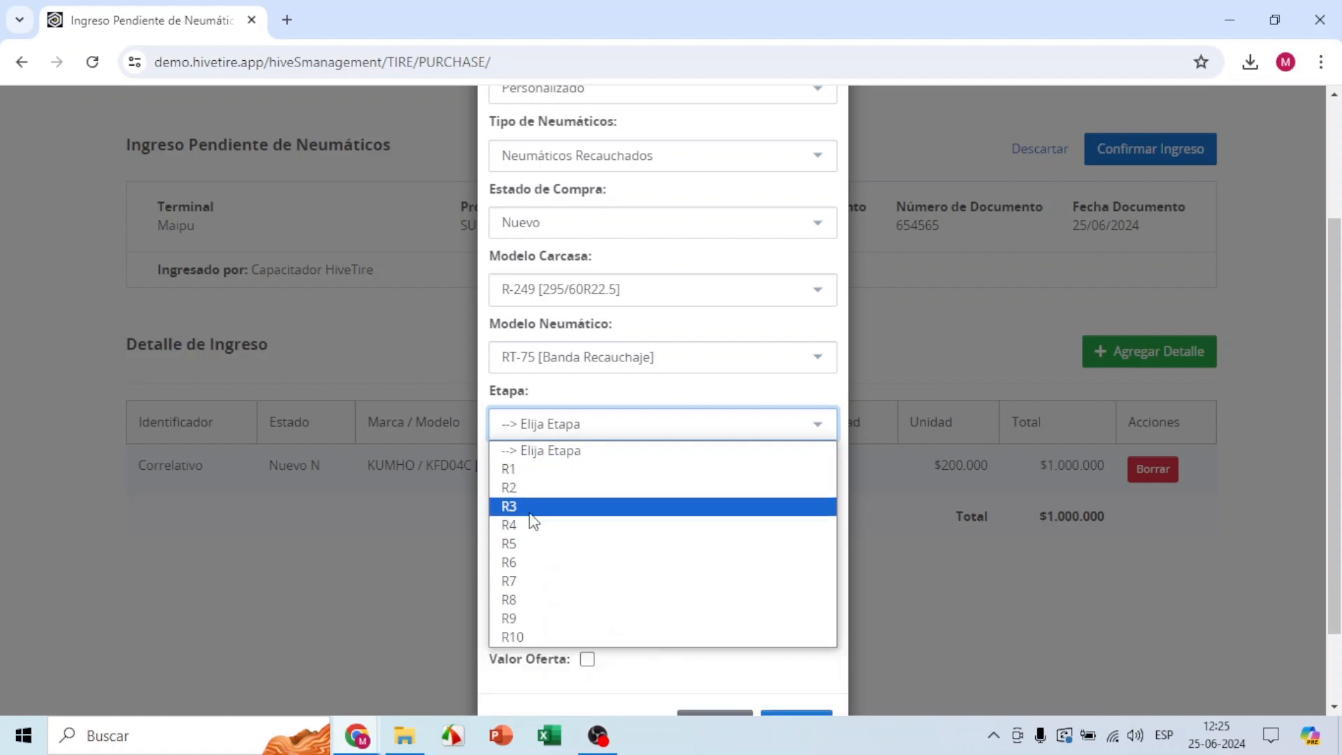
left_click(533, 470)
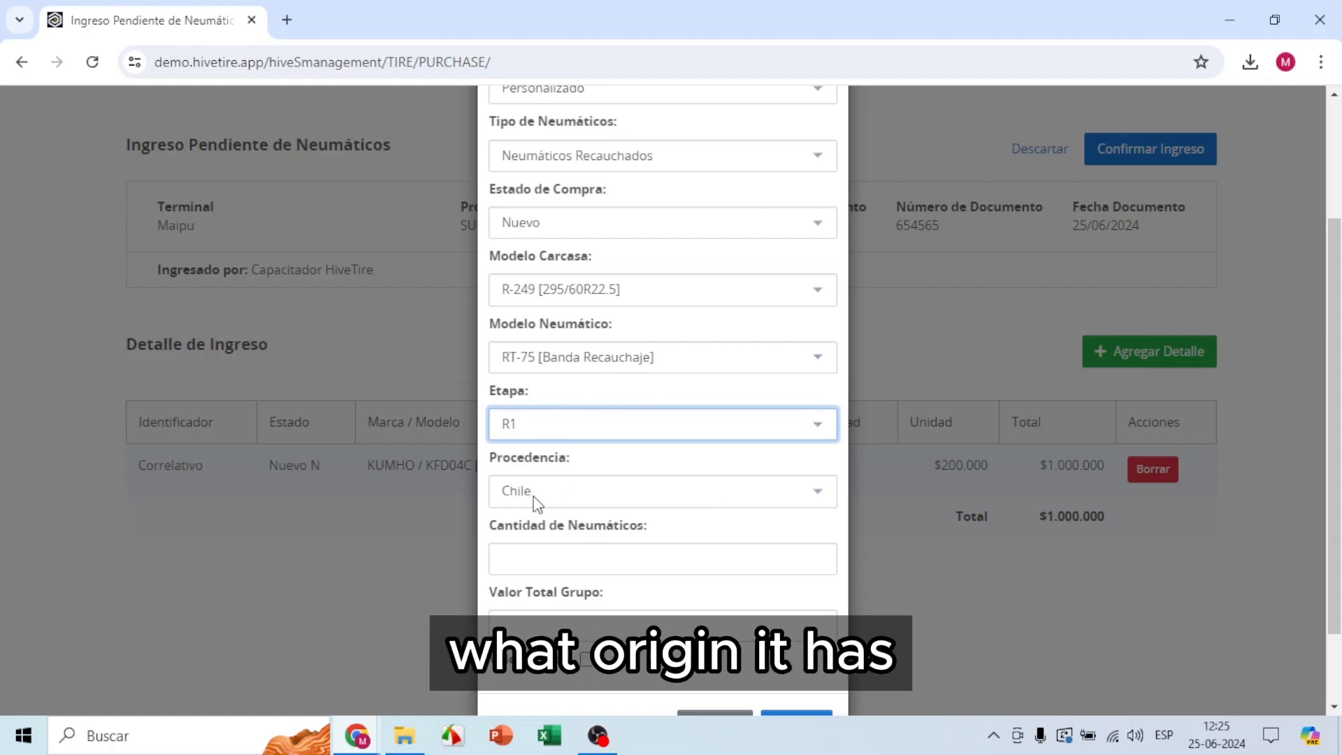
Enter a quantity of 3 tires and a total group value of 300000, and save the retreaded tires' entry detail
scroll(652, 509, "down", 1)
left_click(635, 461)
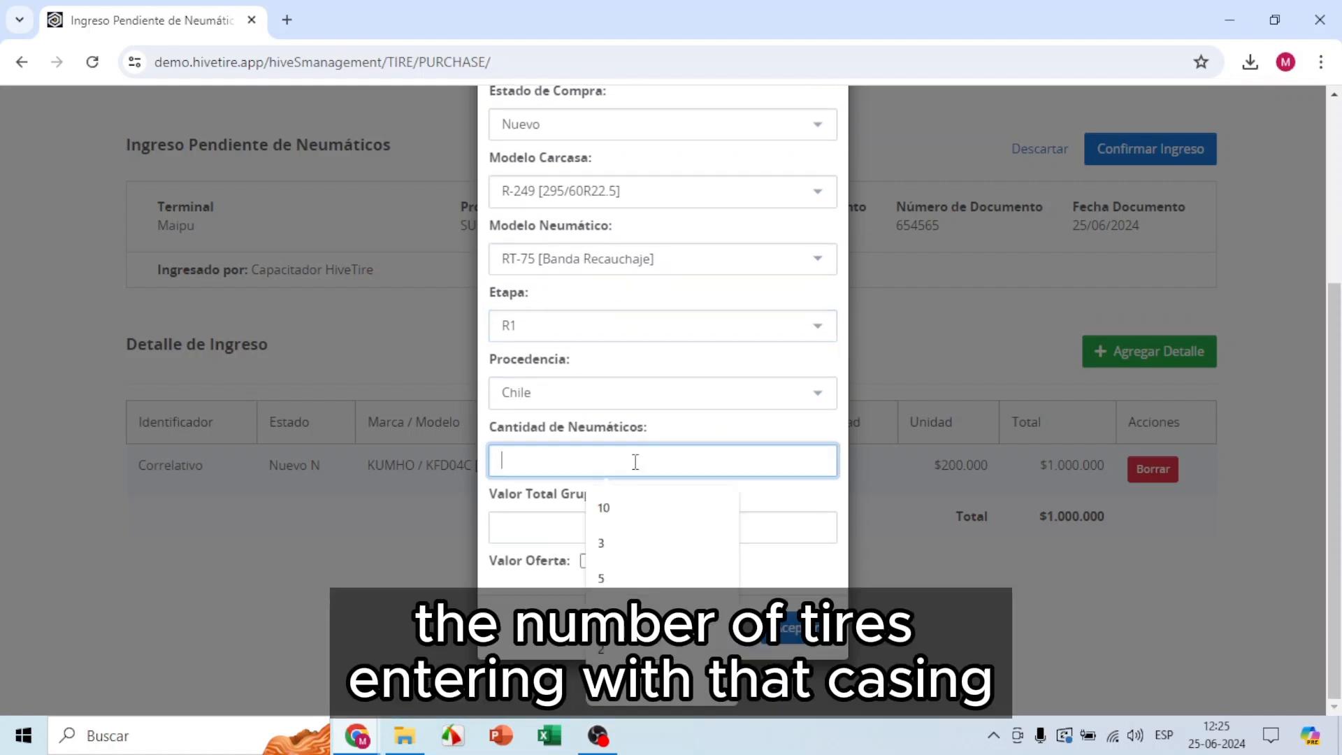
type("3")
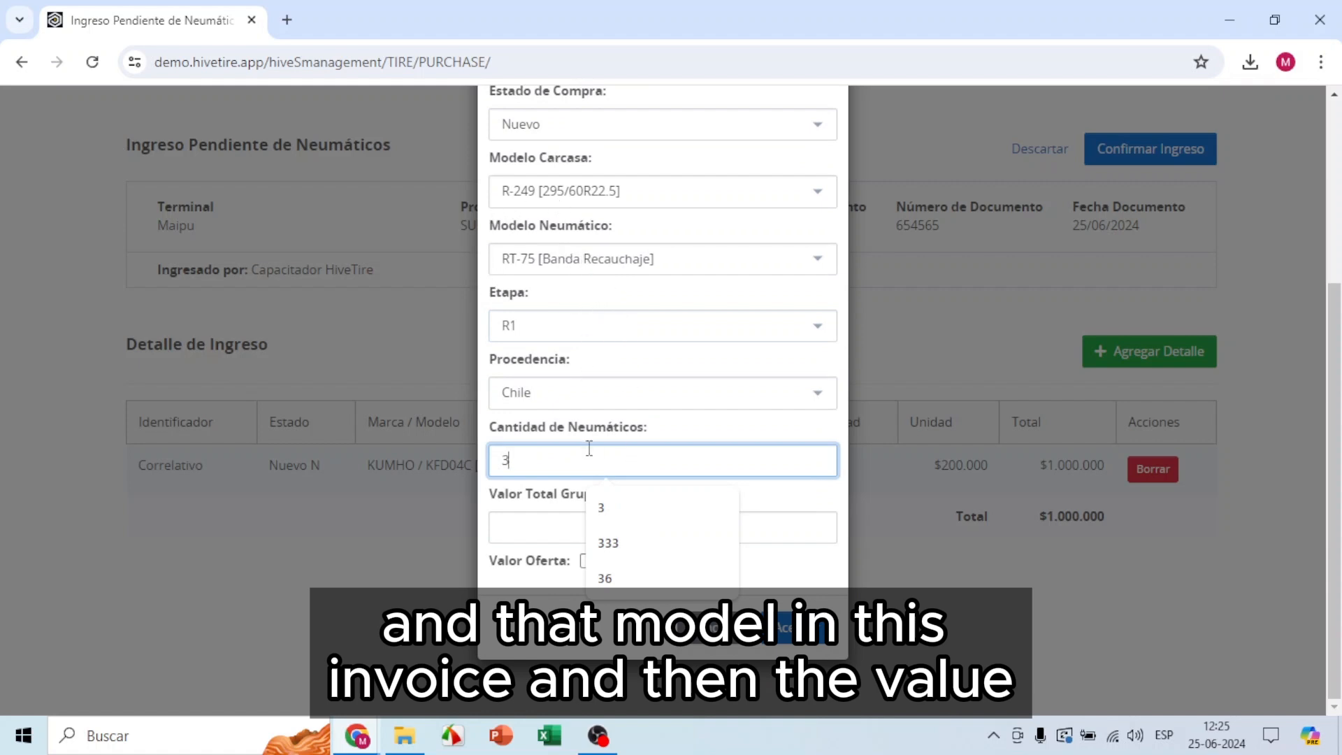
left_click(543, 529)
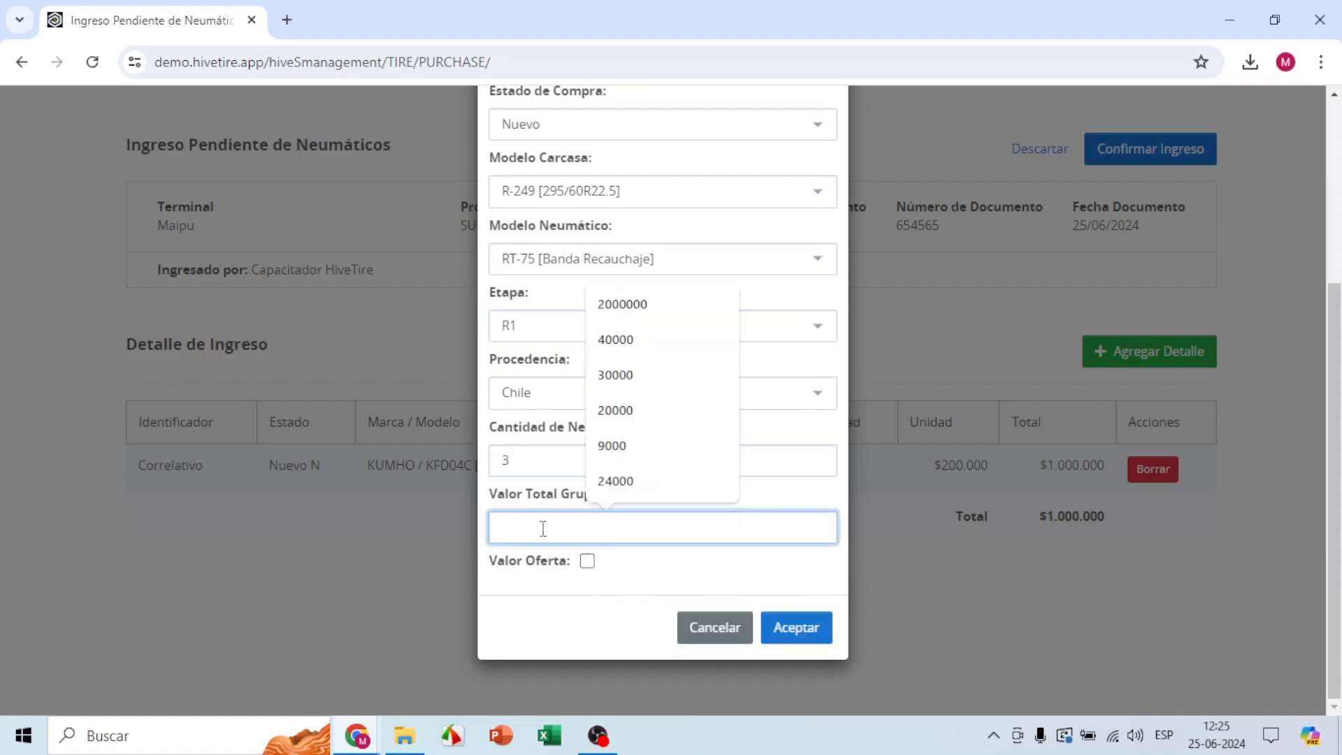
type("3")
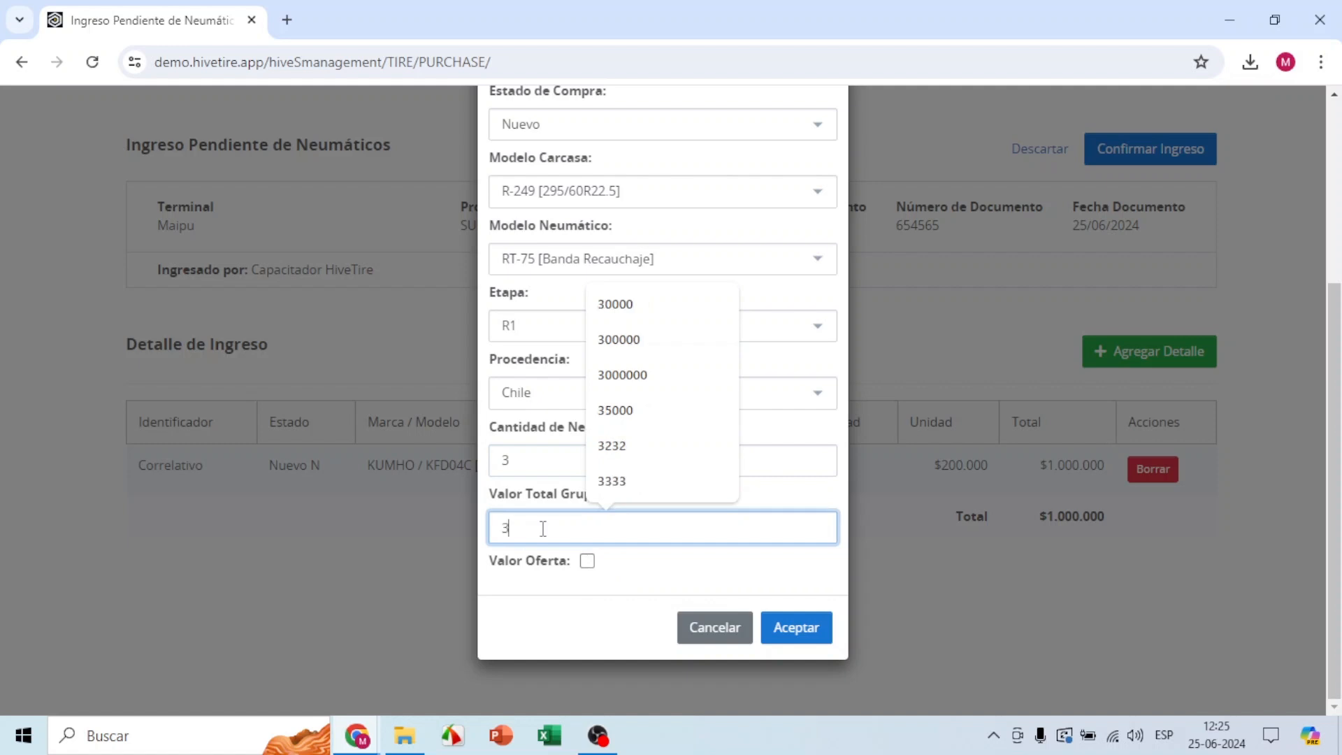
type("00000")
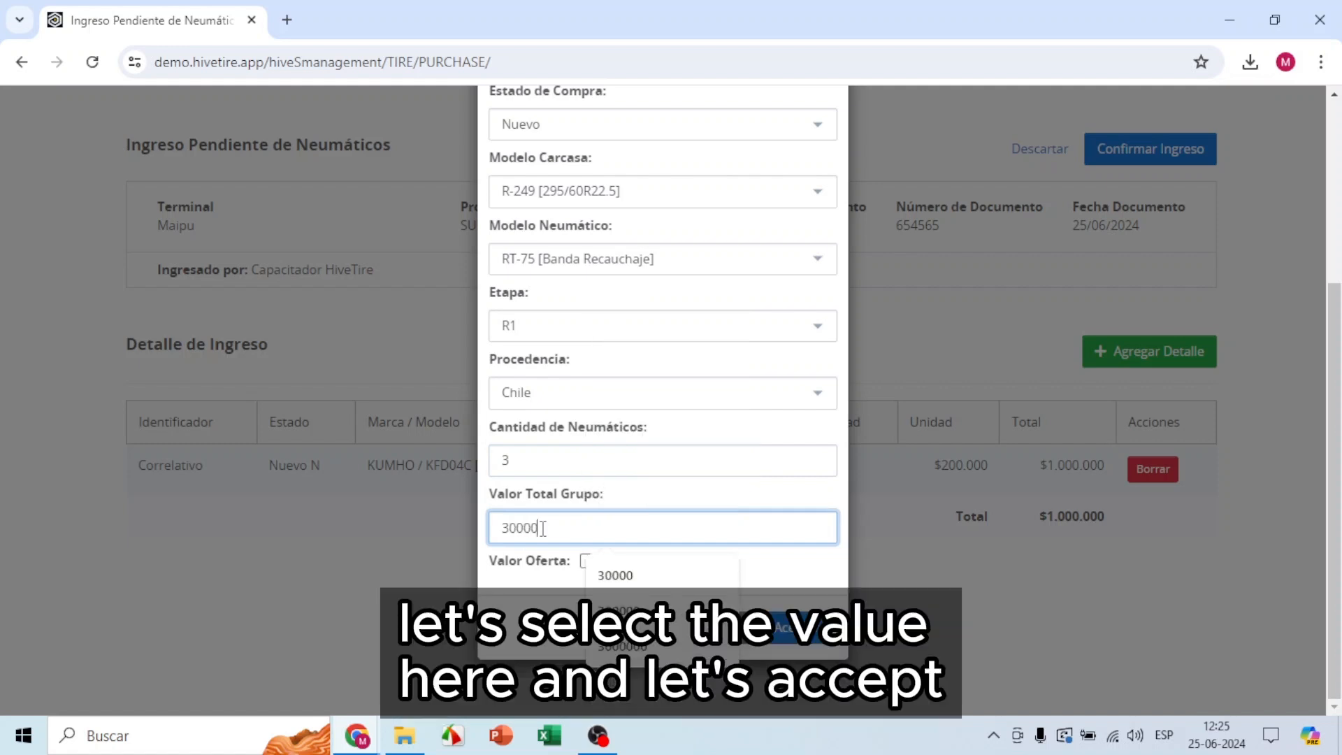
left_click(532, 602)
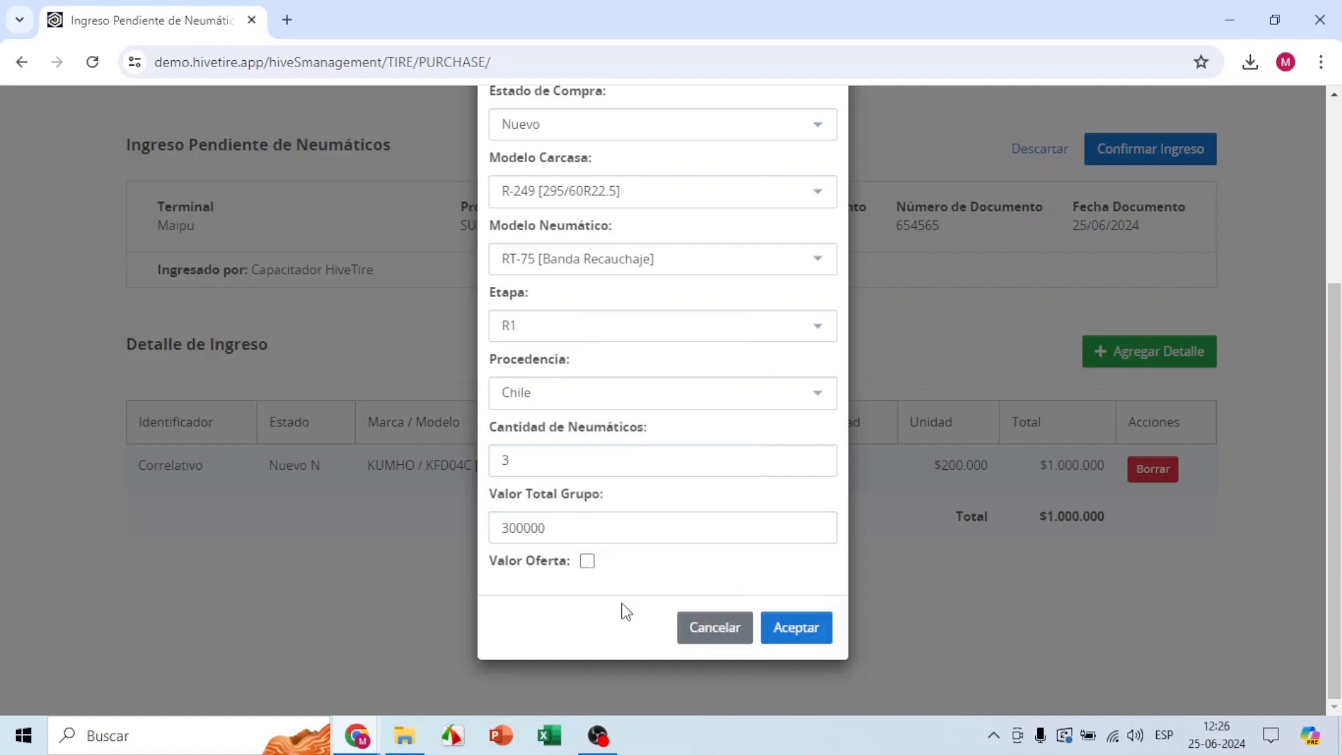
left_click(810, 633)
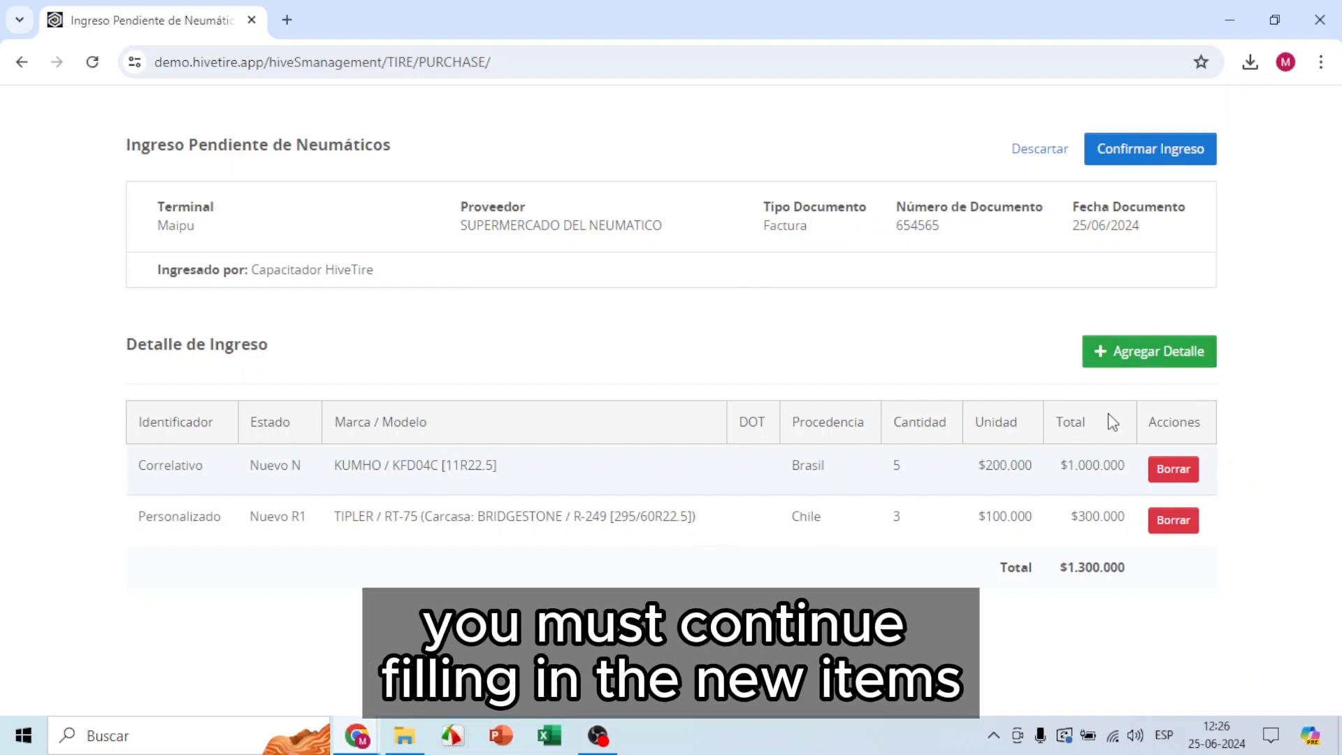
Confirm the pending tire entry with its Kumho and Tipler groups, without adding another detail
left_click(1151, 365)
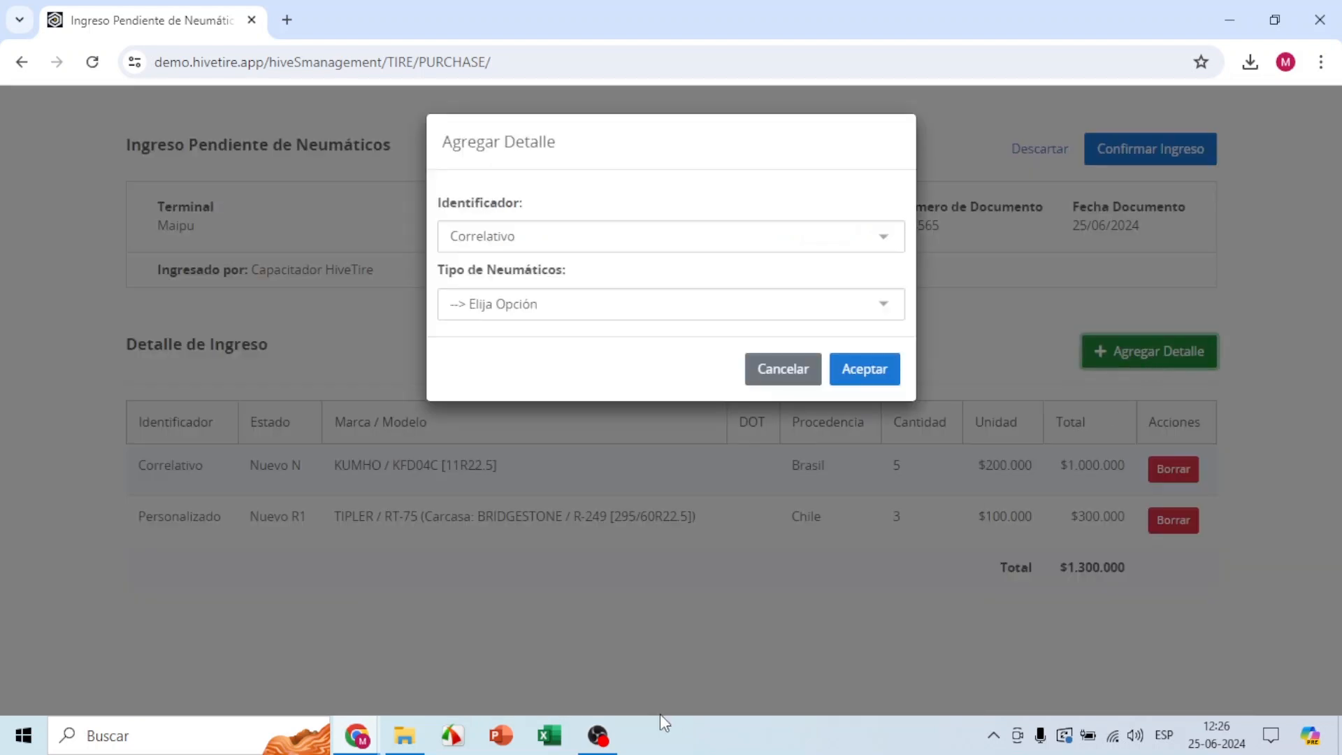
left_click(782, 371)
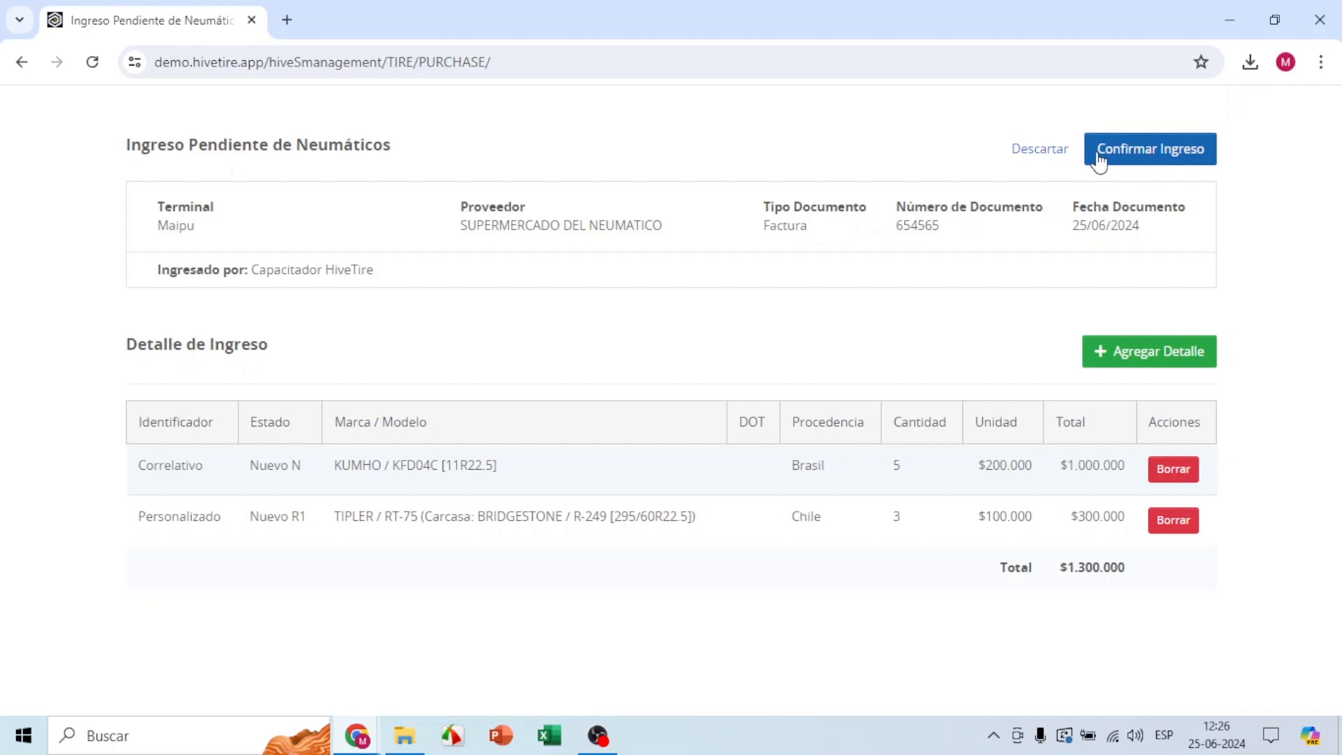
left_click(1172, 160)
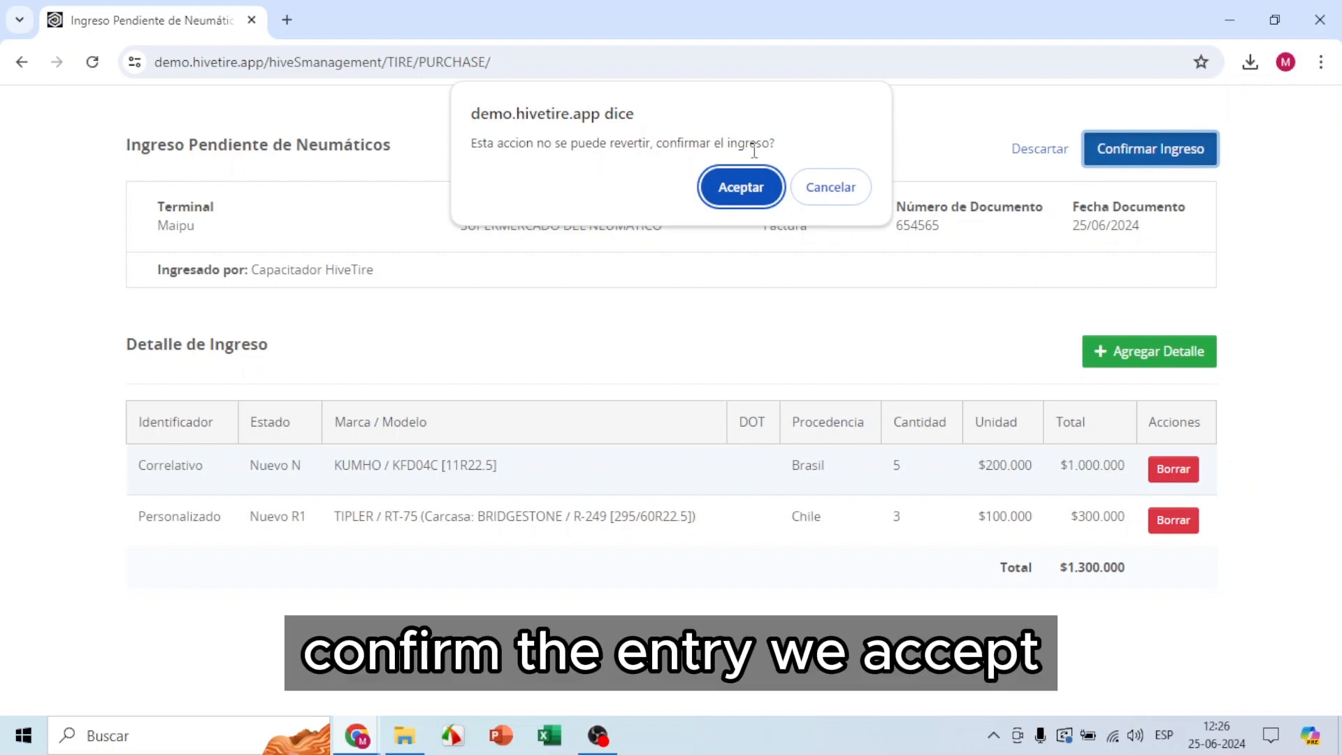
left_click(767, 197)
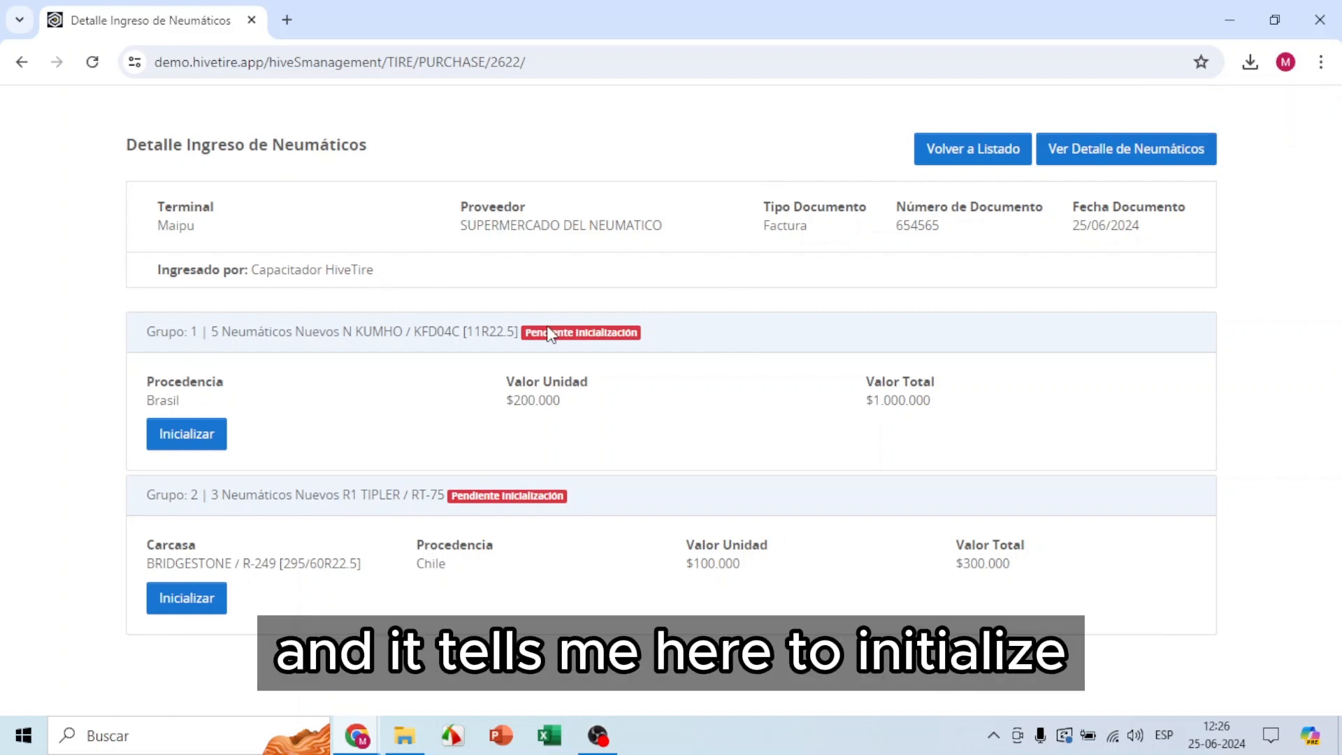
Initialize the Kumho KFD04C group with initial number 100 and no prefix
left_click(202, 439)
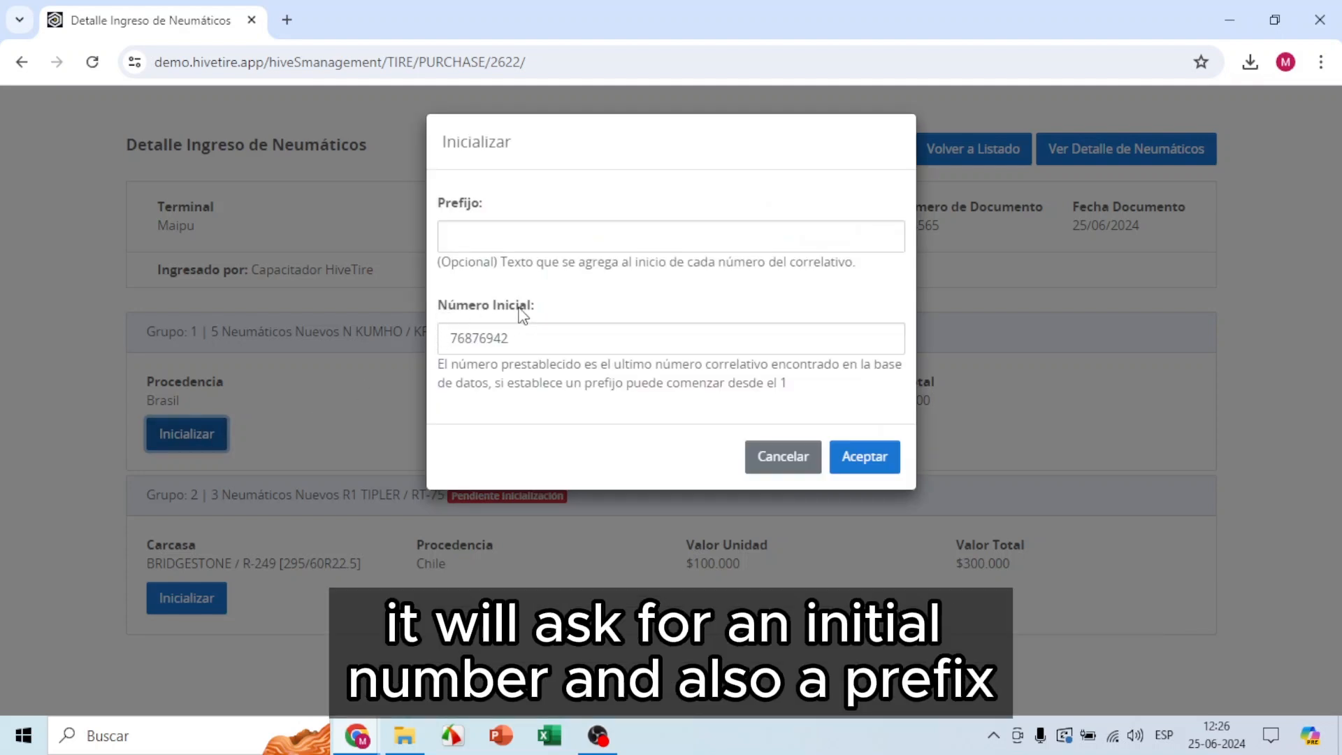
left_click(495, 232)
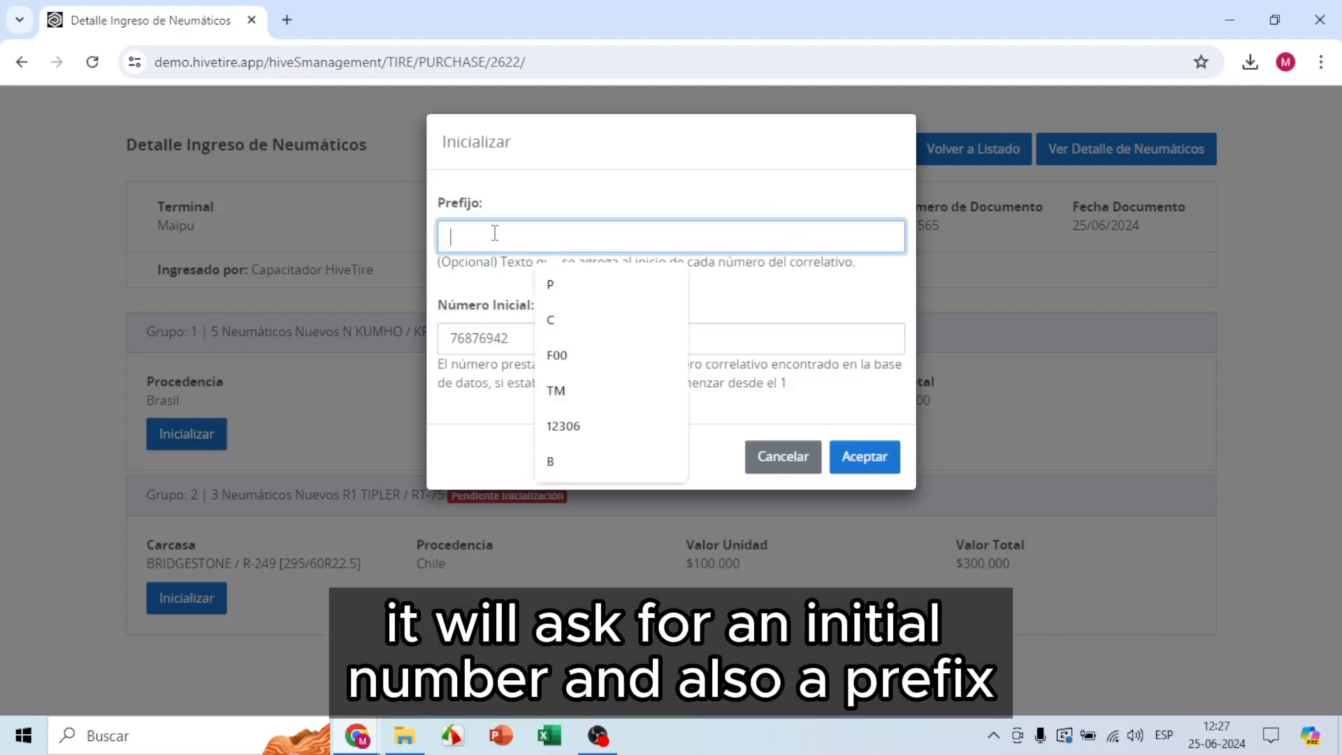
left_click(719, 342)
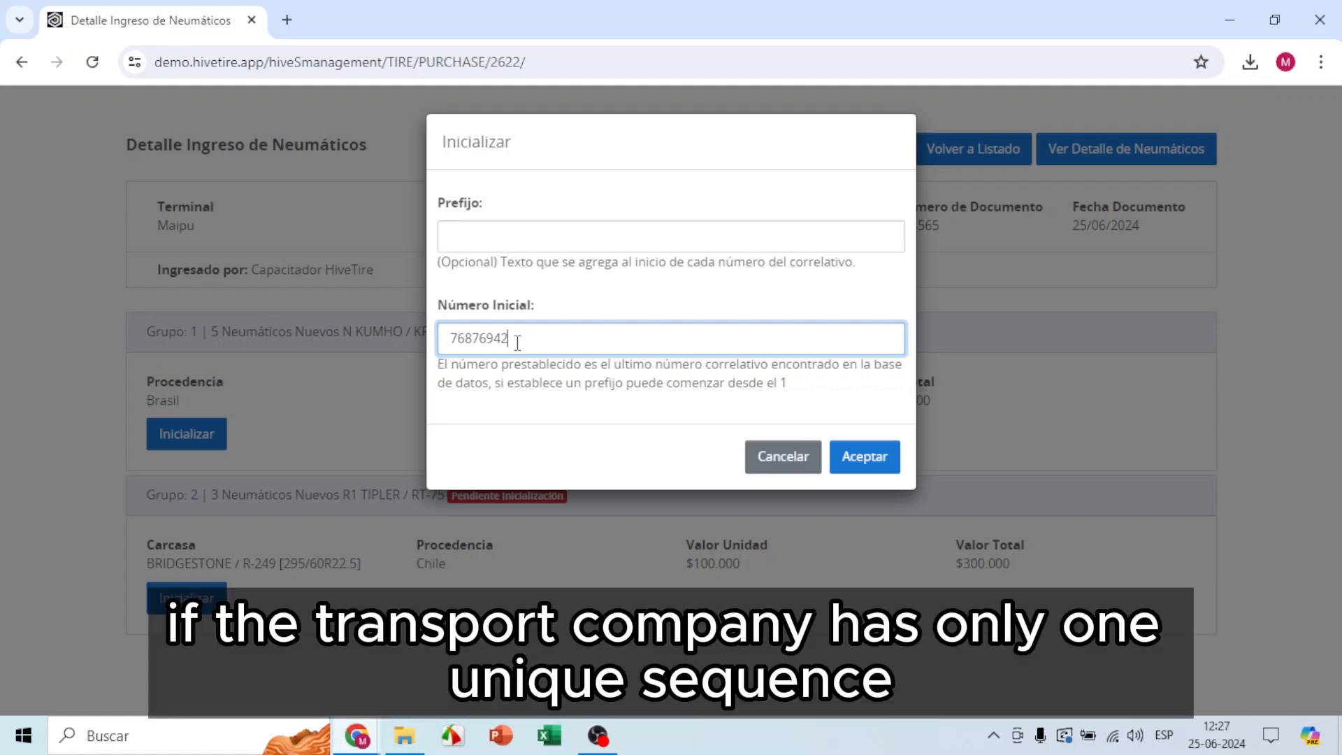
left_click_drag(552, 340, 443, 342)
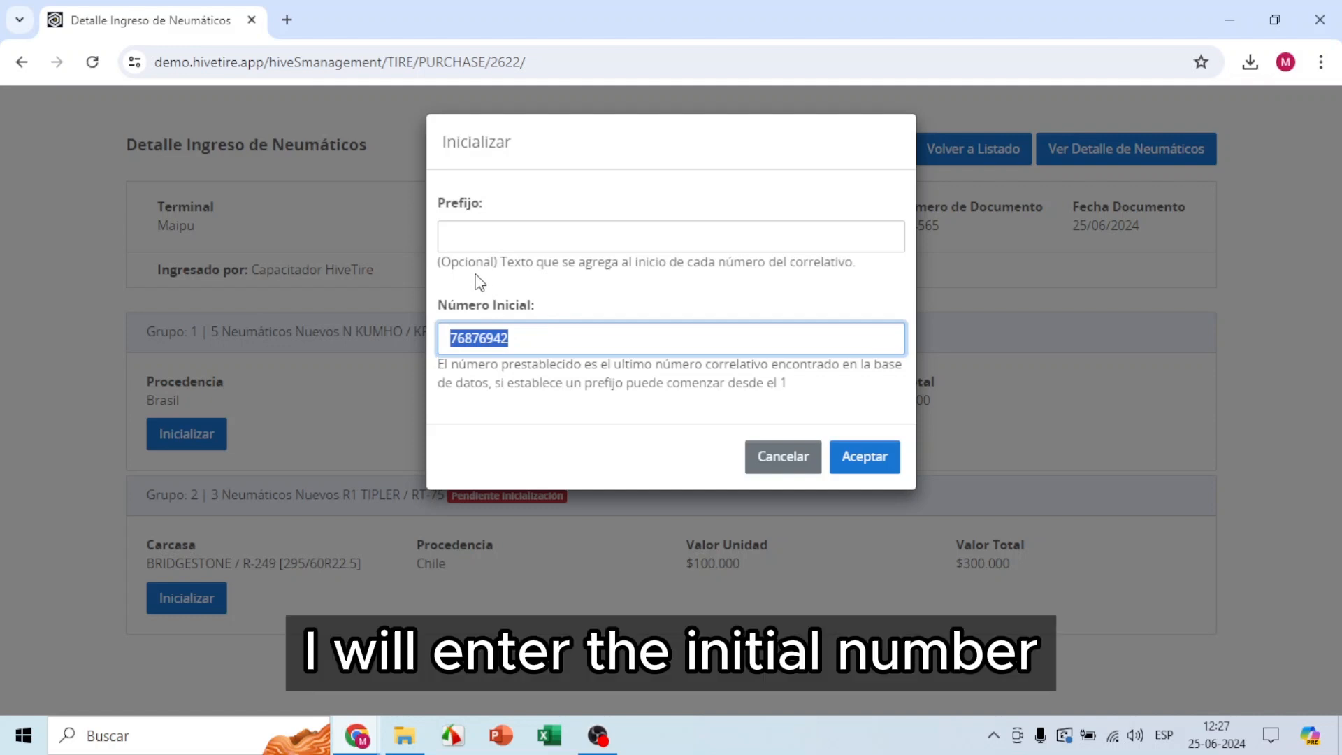
type("100")
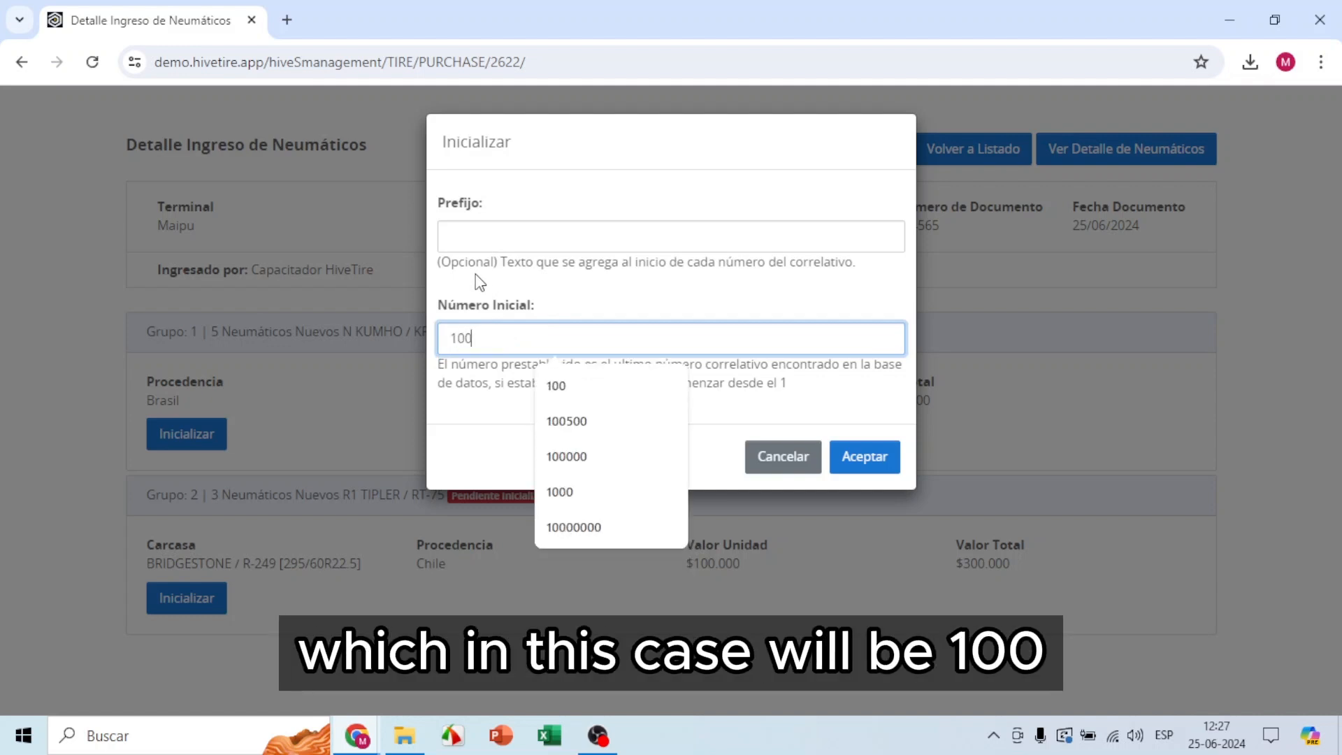
left_click(814, 393)
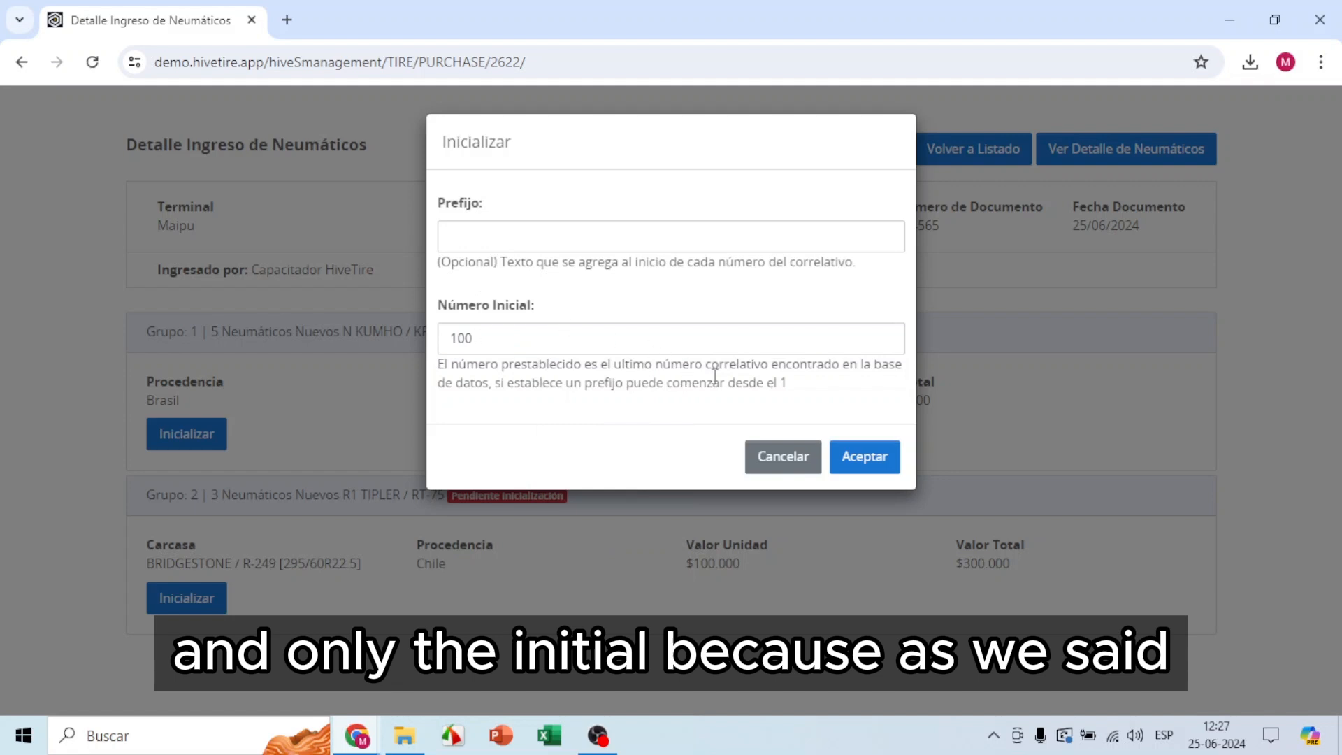
left_click(864, 463)
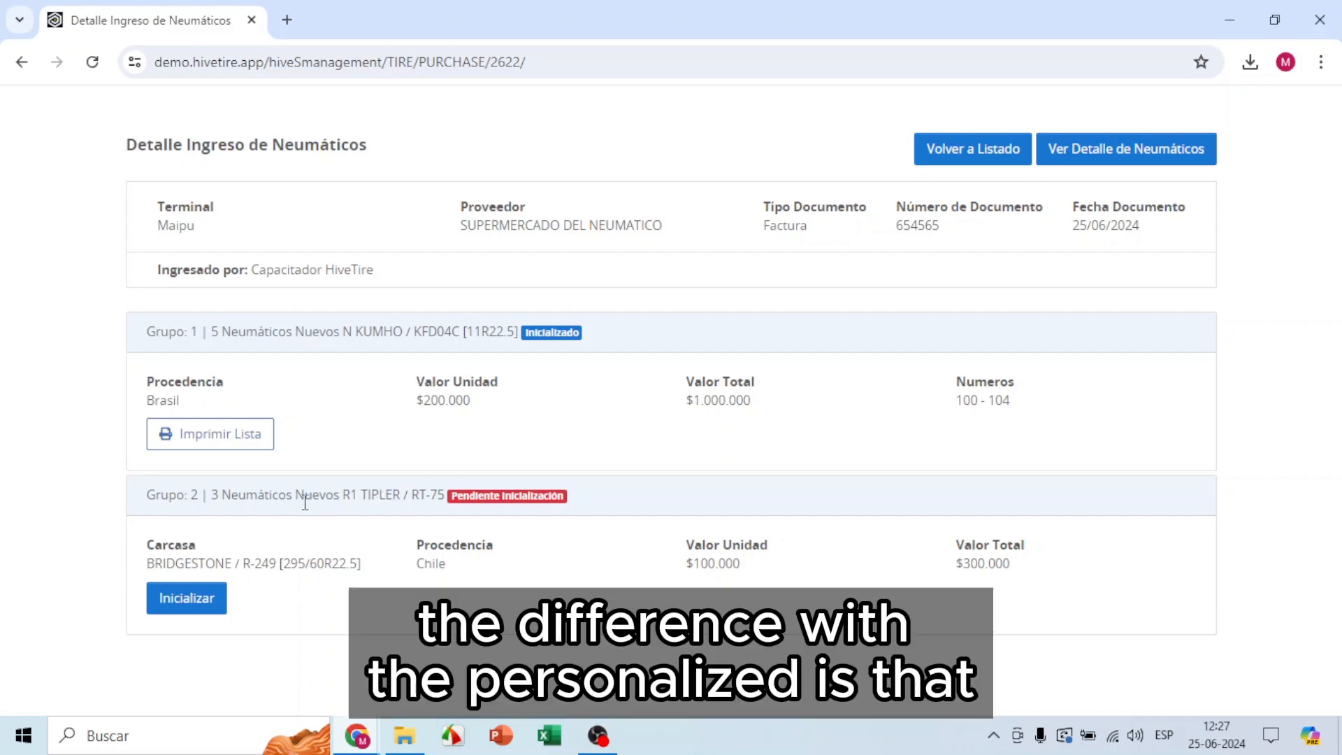
Initialize the Tipler RT-75 group with the custom tire numbers 105, 107 and 109
left_click(201, 602)
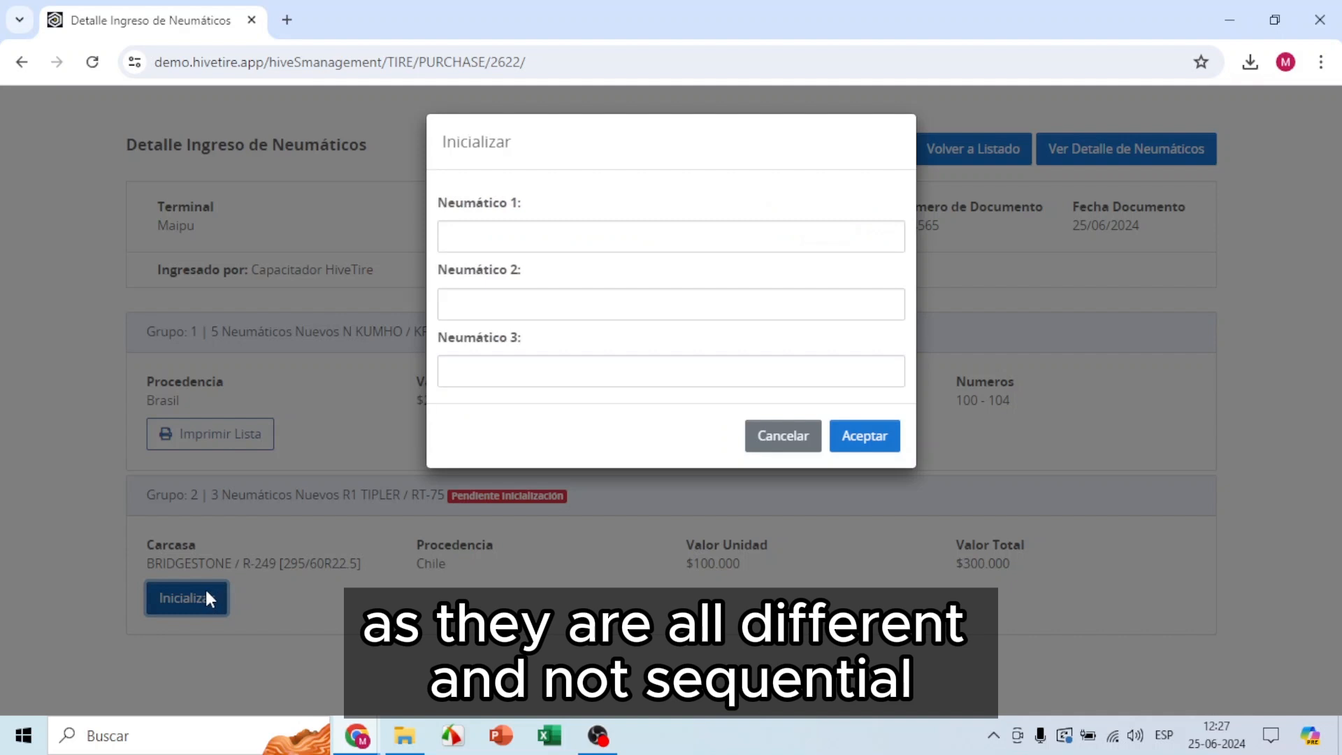
left_click(523, 241)
type("105")
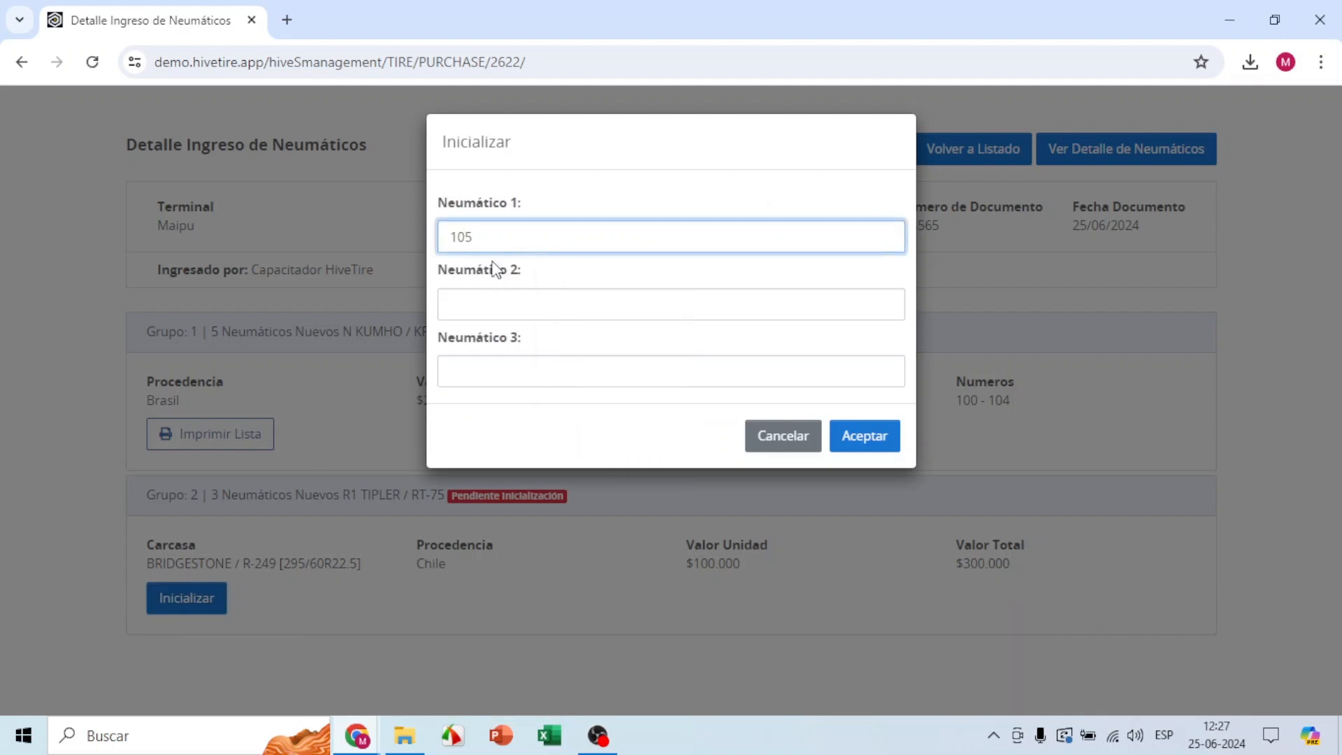
left_click(492, 302)
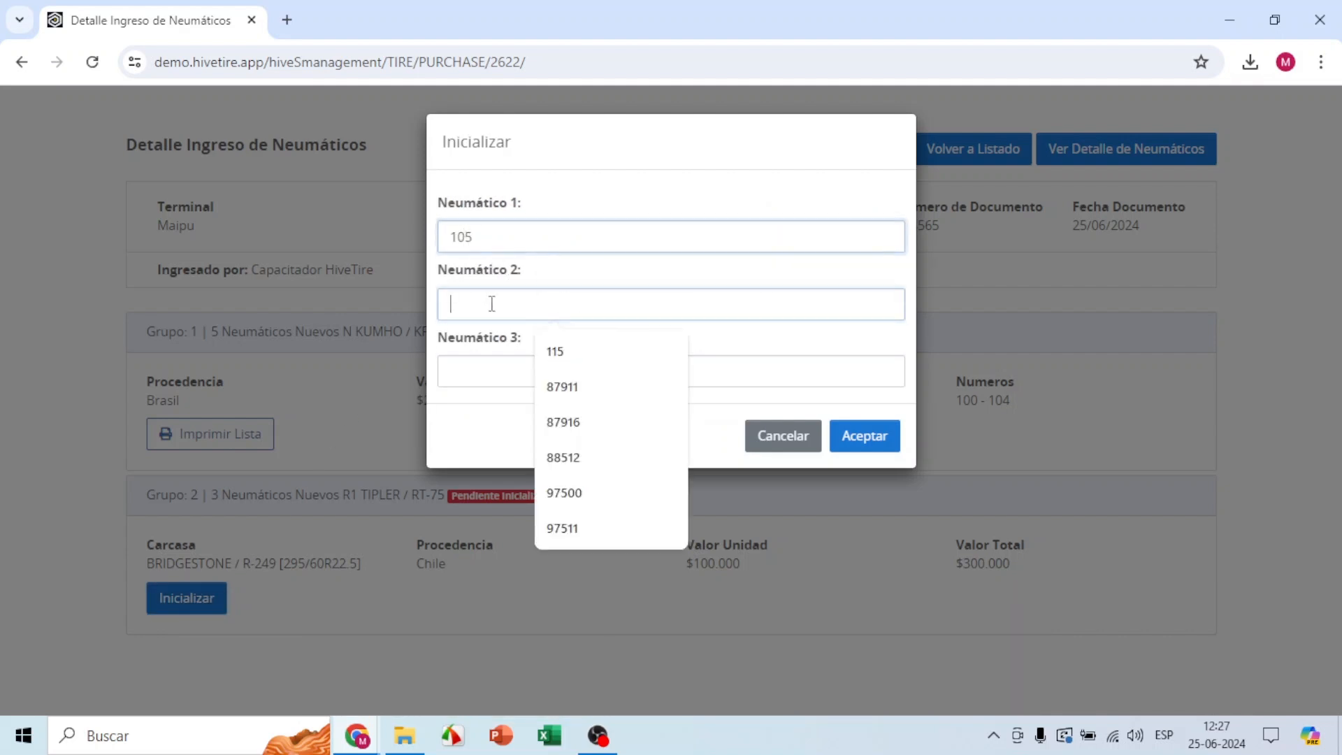
type("107")
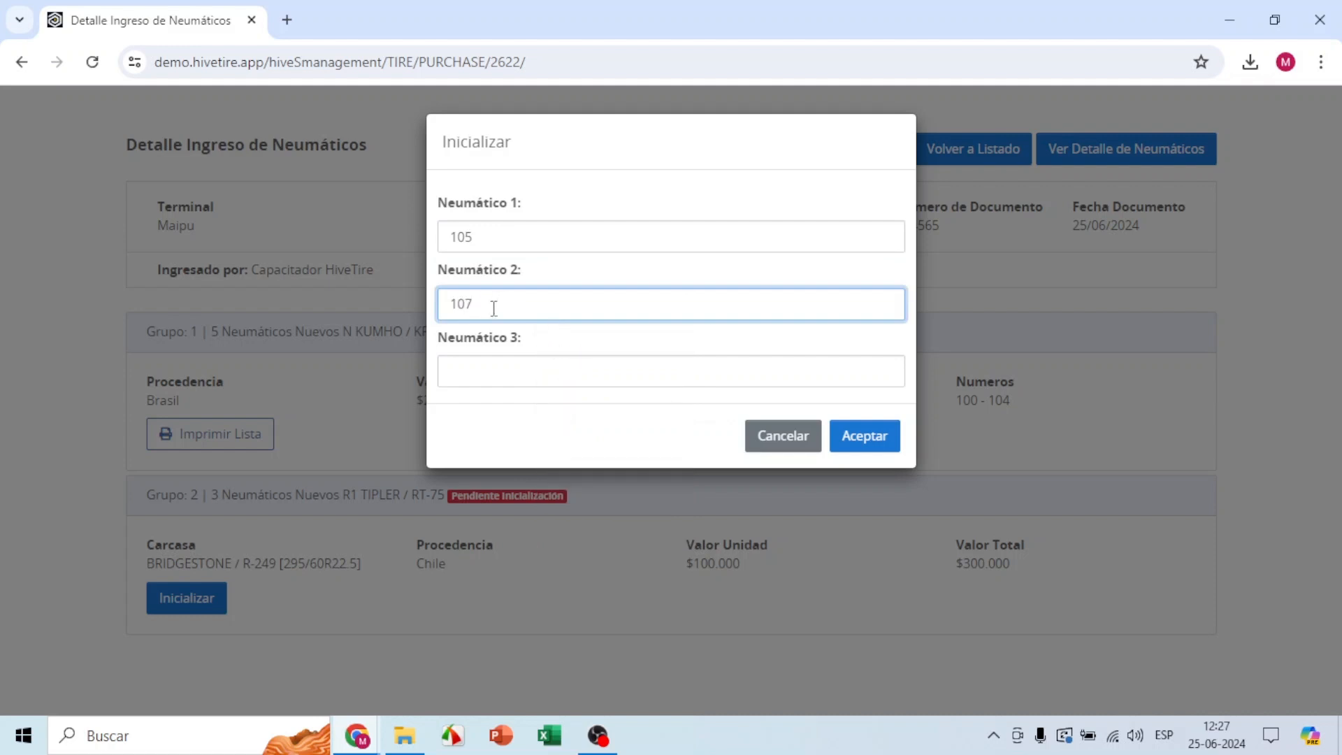
left_click(502, 371)
type("109")
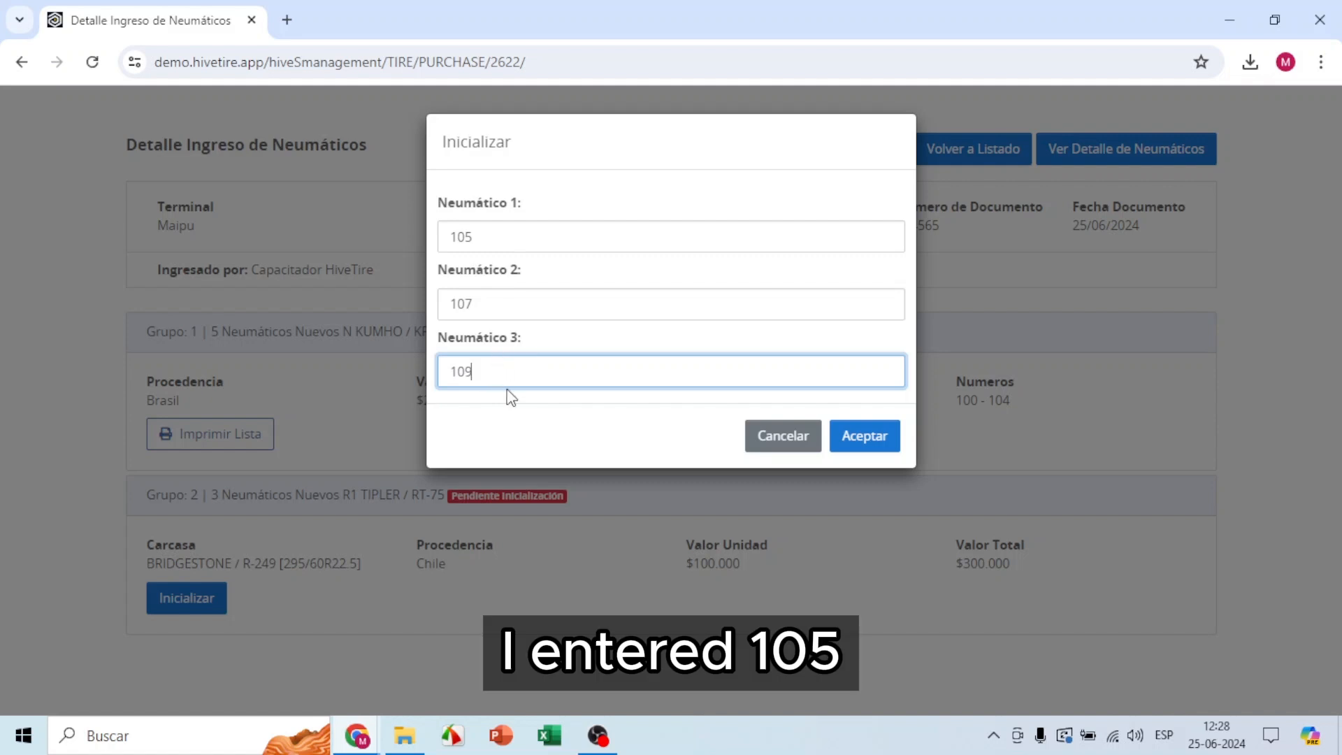
left_click(873, 448)
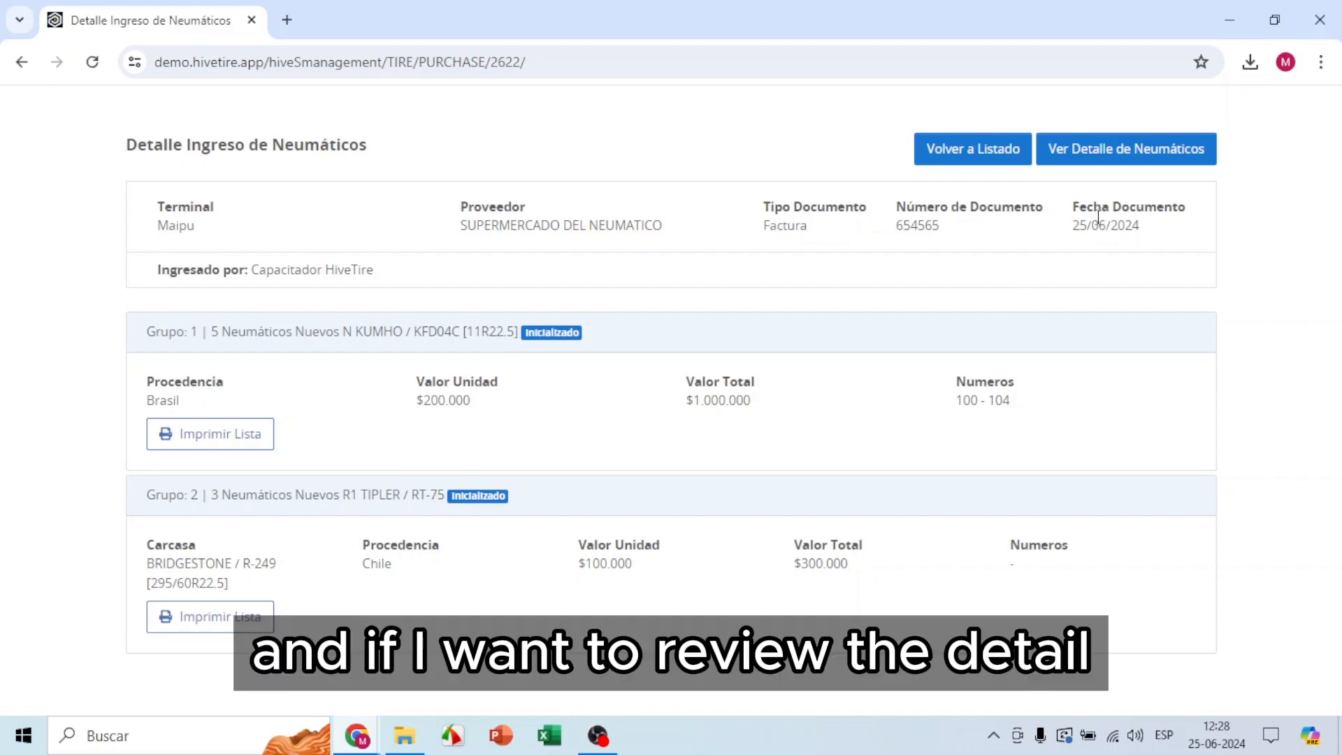
Review the individual tires entered in both groups of the purchase and return to the tire purchase list
left_click(1120, 156)
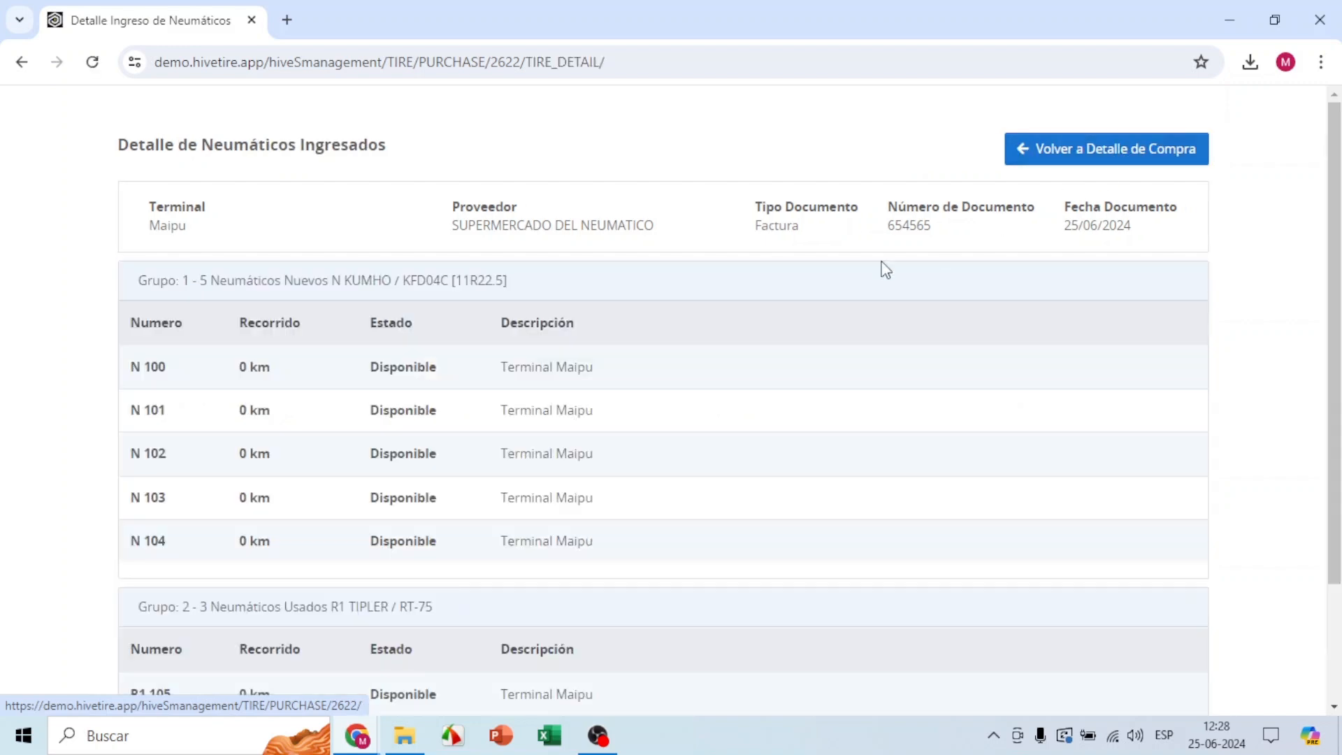
scroll(672, 324, "down", 1)
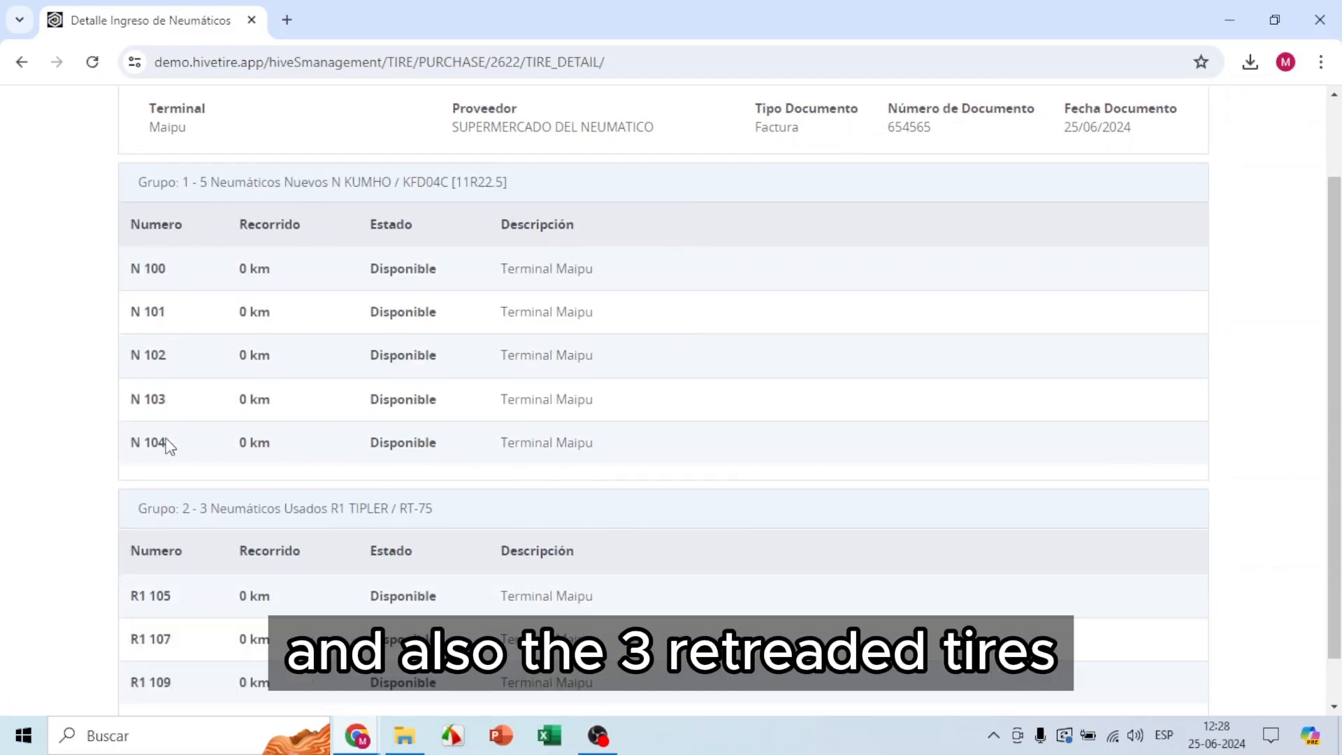
scroll(209, 401, "down", 1)
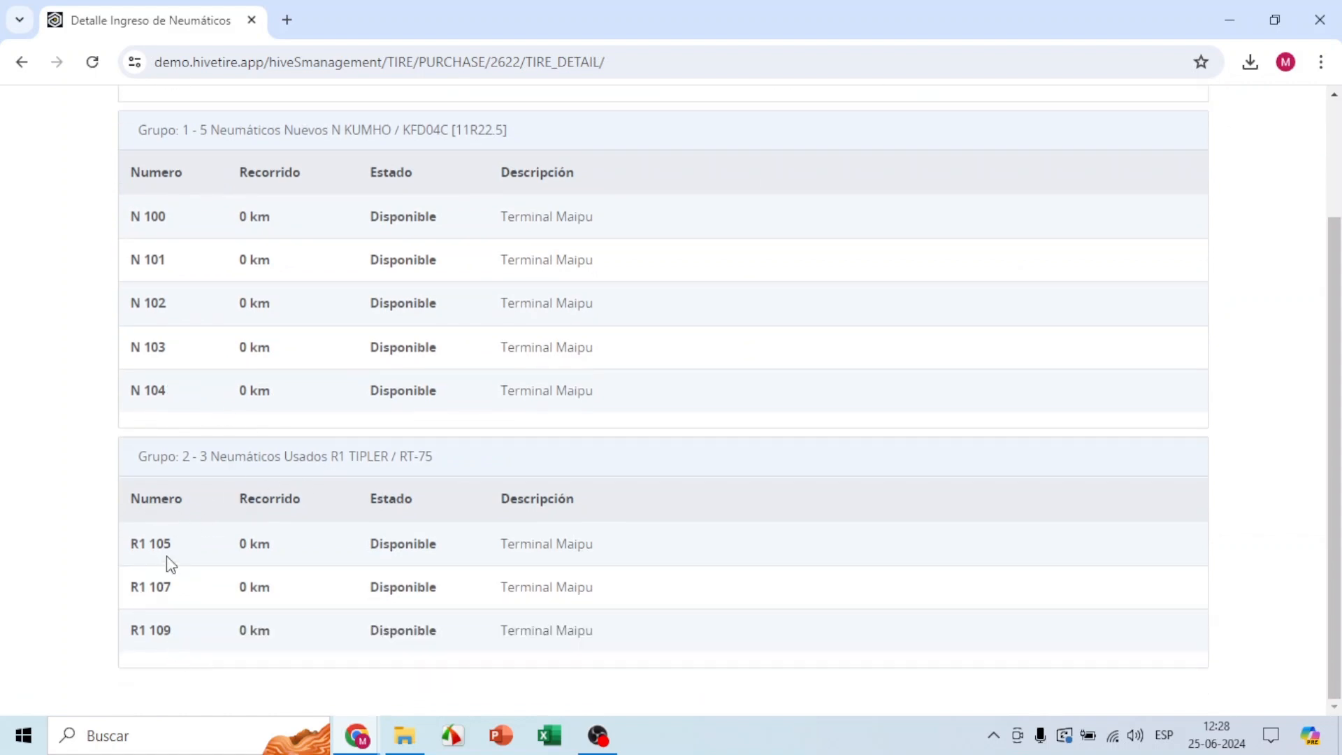
scroll(617, 449, "up", 3)
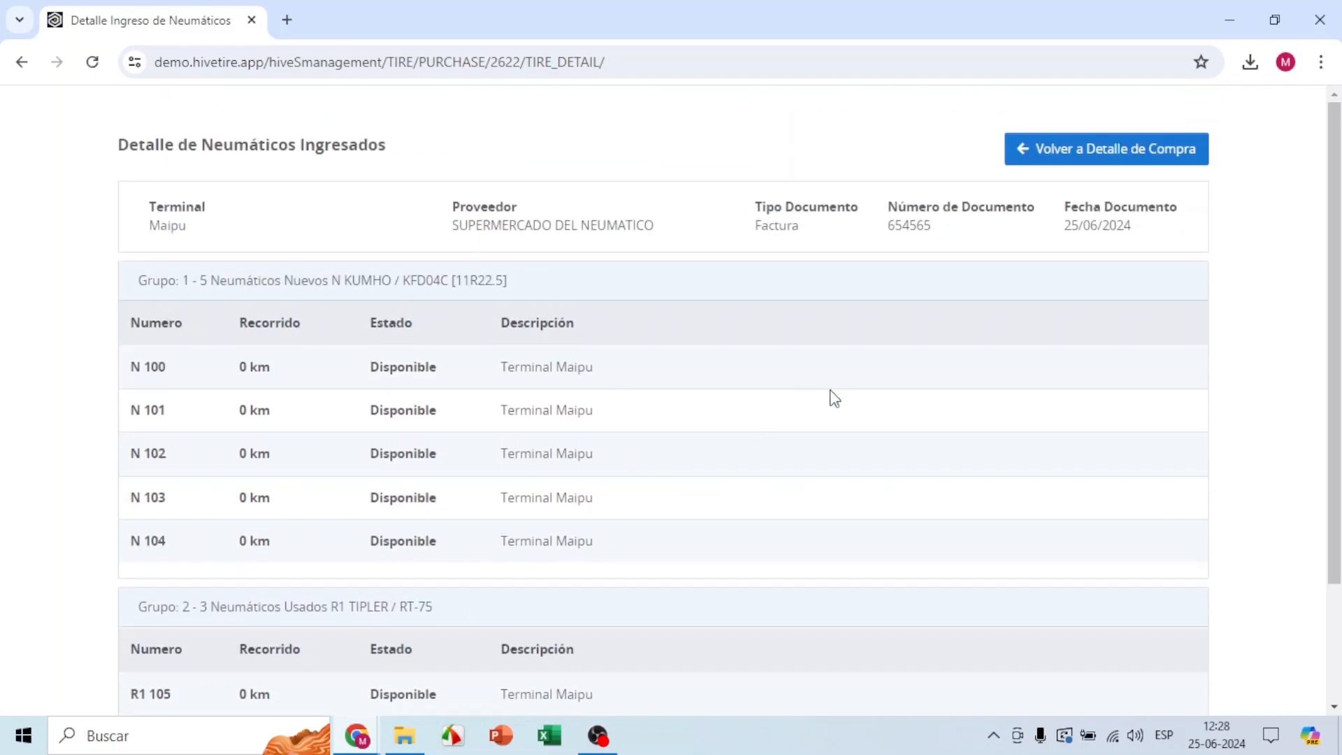
left_click(1132, 158)
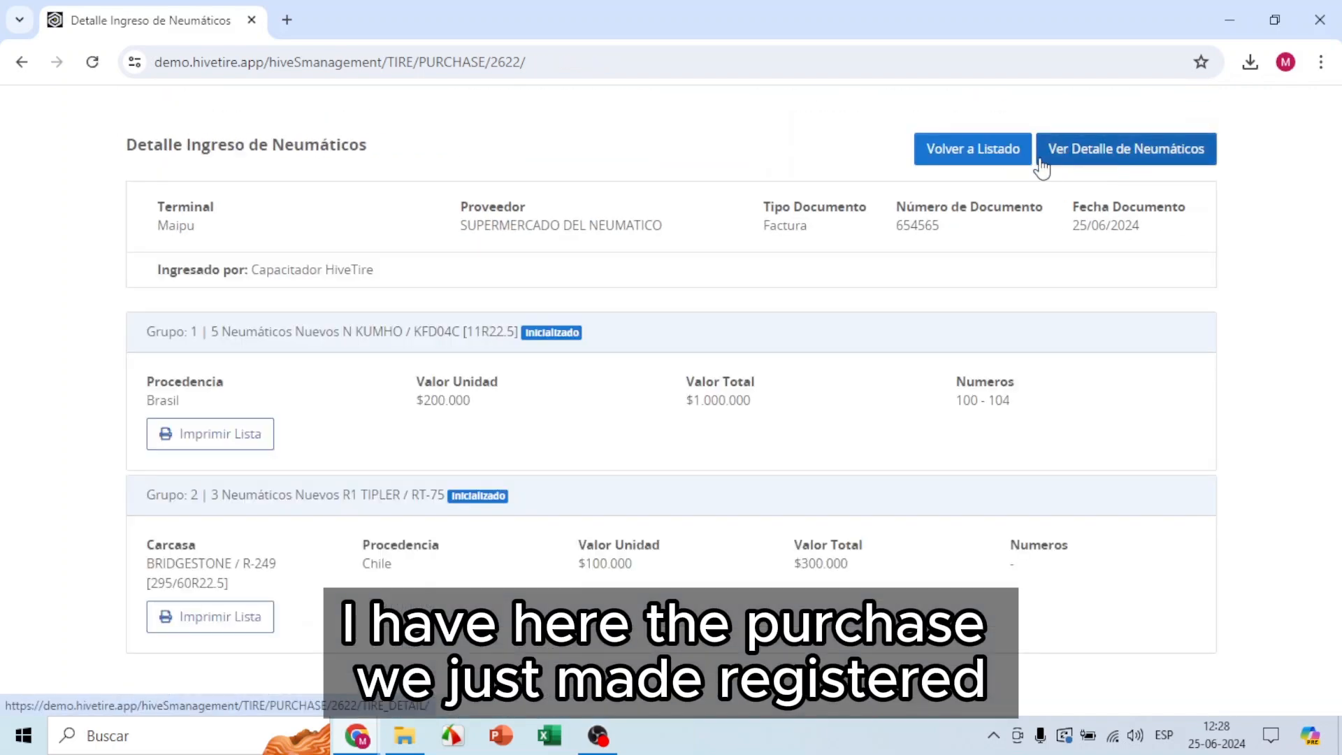
left_click(979, 148)
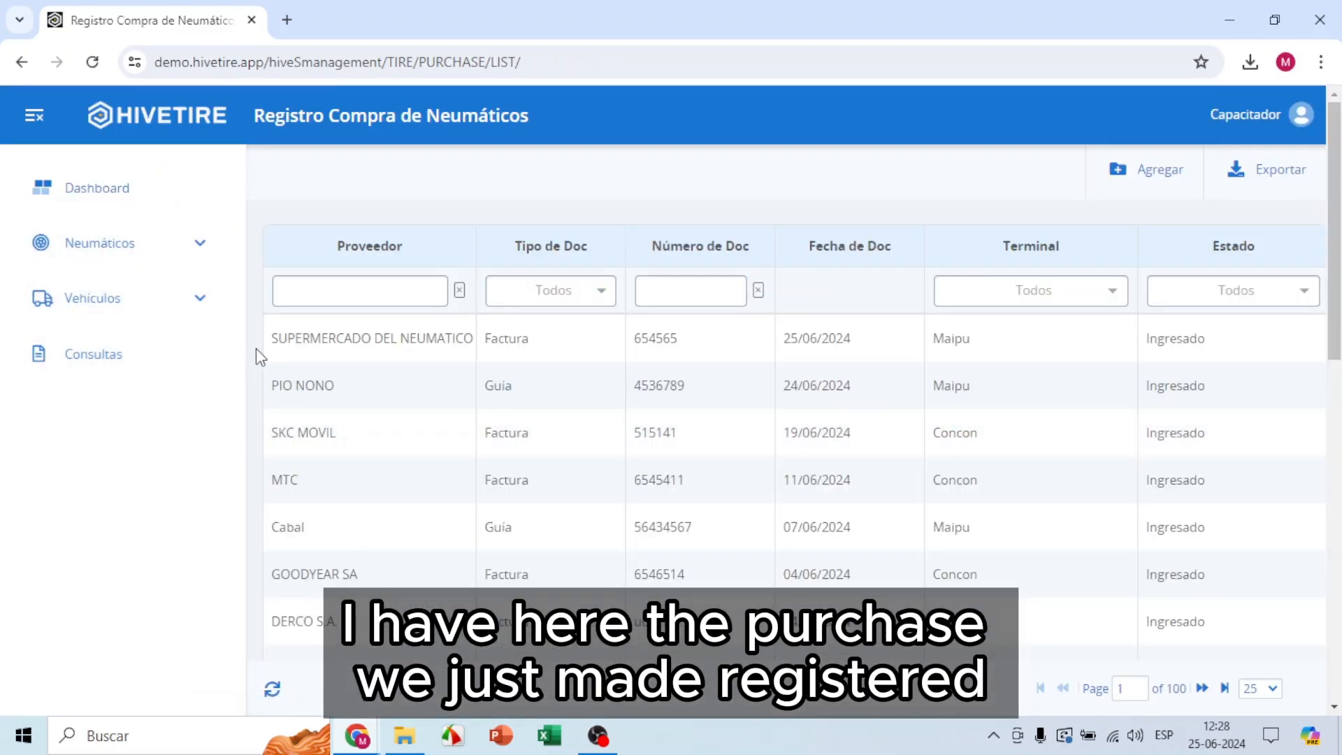